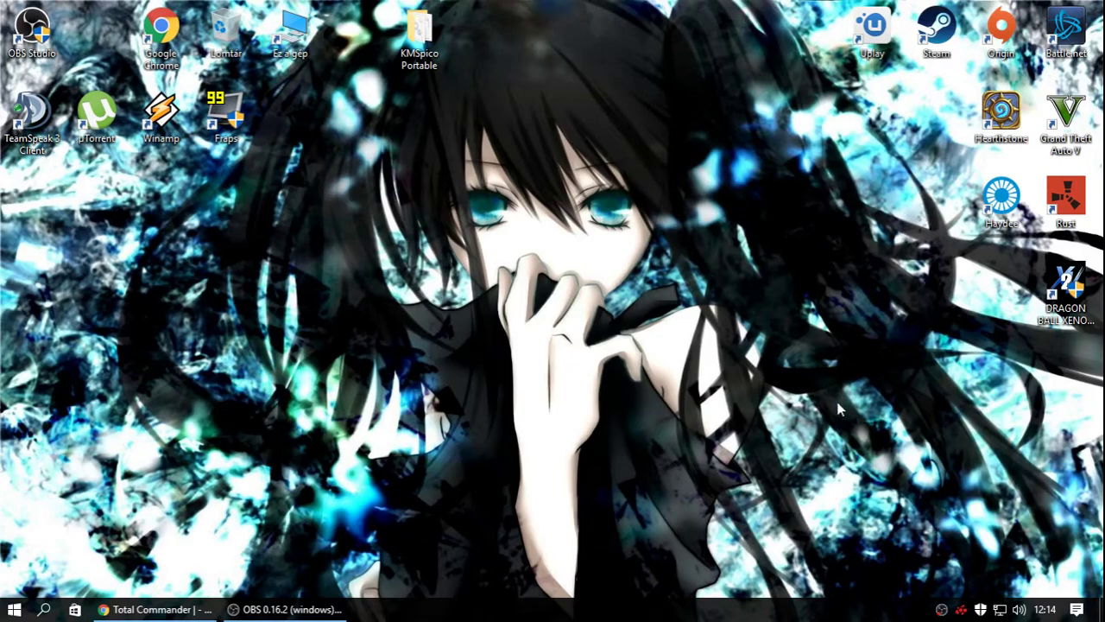
- Switch to Chrome and download Total Commander 8.52a (32 + 64 bit) from the Total Commander downloads page
drag(412, 29, 539, 33)
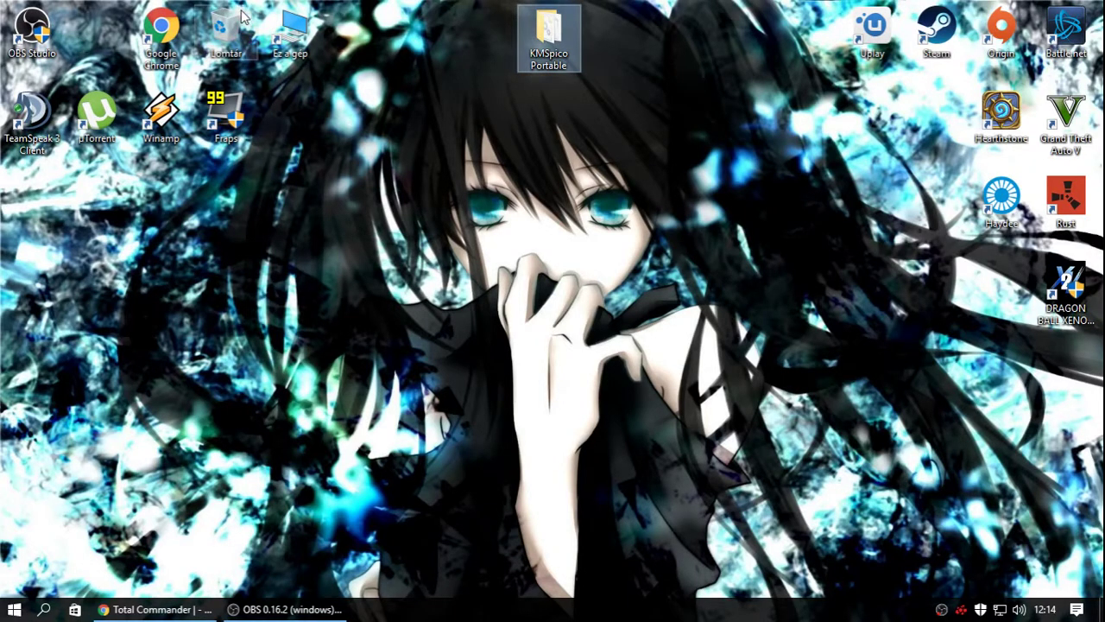
click(155, 608)
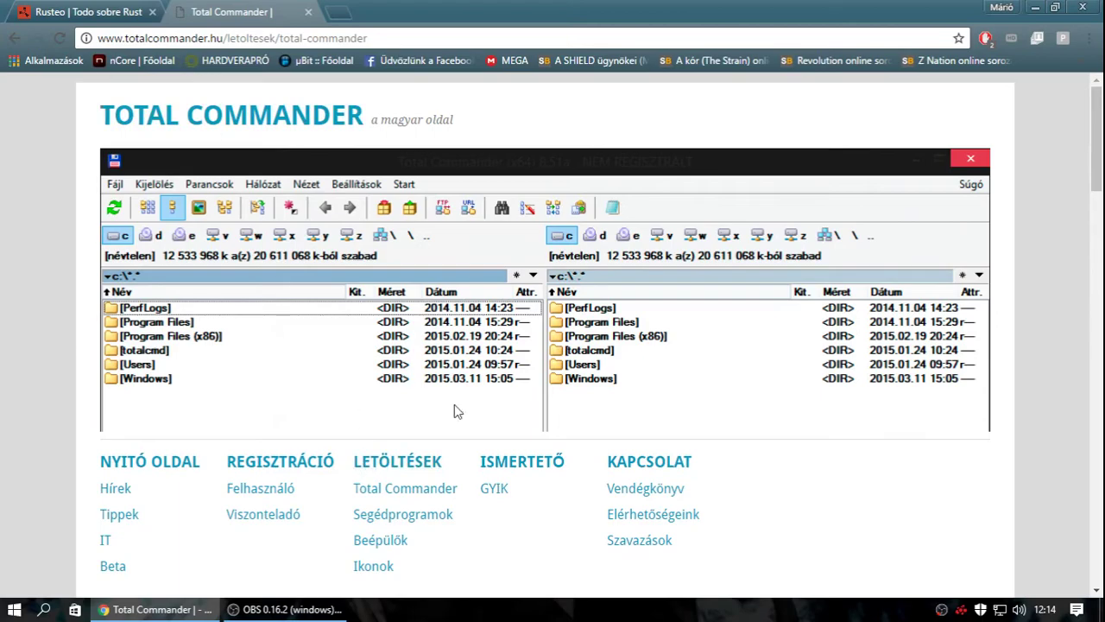
scroll(229, 499, down, 2)
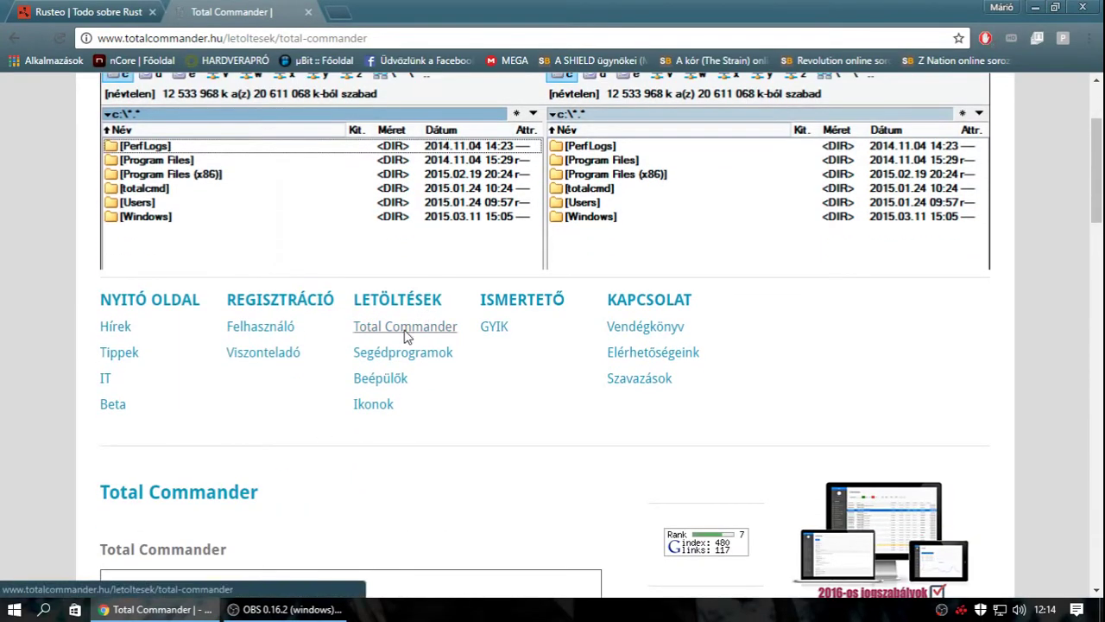
click(405, 328)
scroll(393, 384, down, 4)
scroll(376, 380, up, 5)
scroll(500, 414, down, 2)
scroll(393, 333, down, 2)
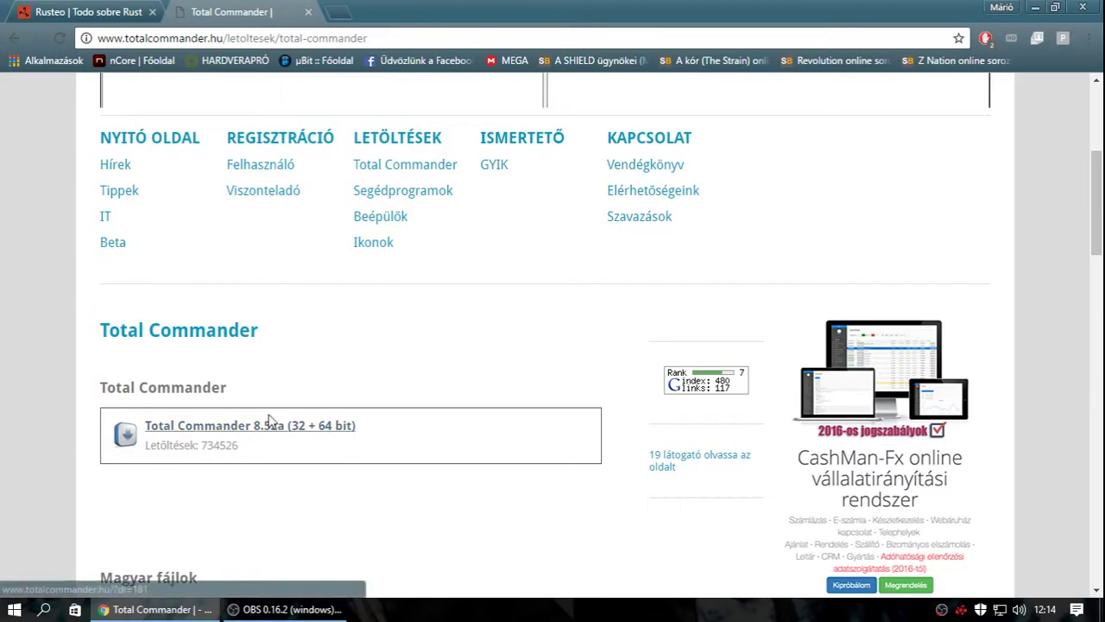
click(302, 425)
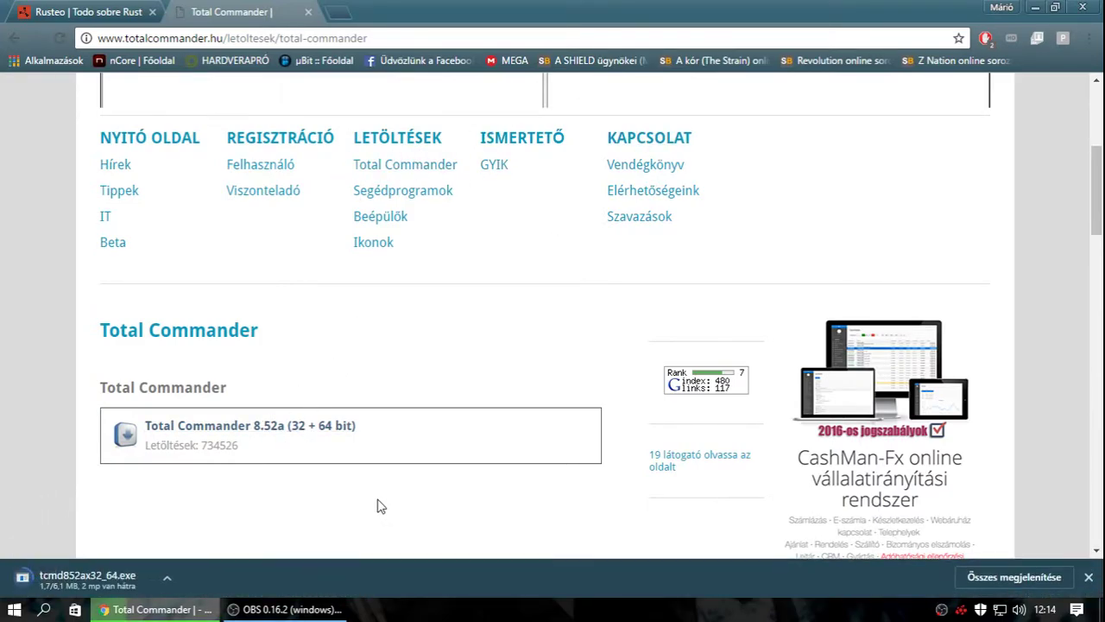
- Run the downloaded tcmd852ax32_64.exe and install Total Commander in Hungarian with the default options, including the Start menu and desktop shortcuts
scroll(259, 449, down, 2)
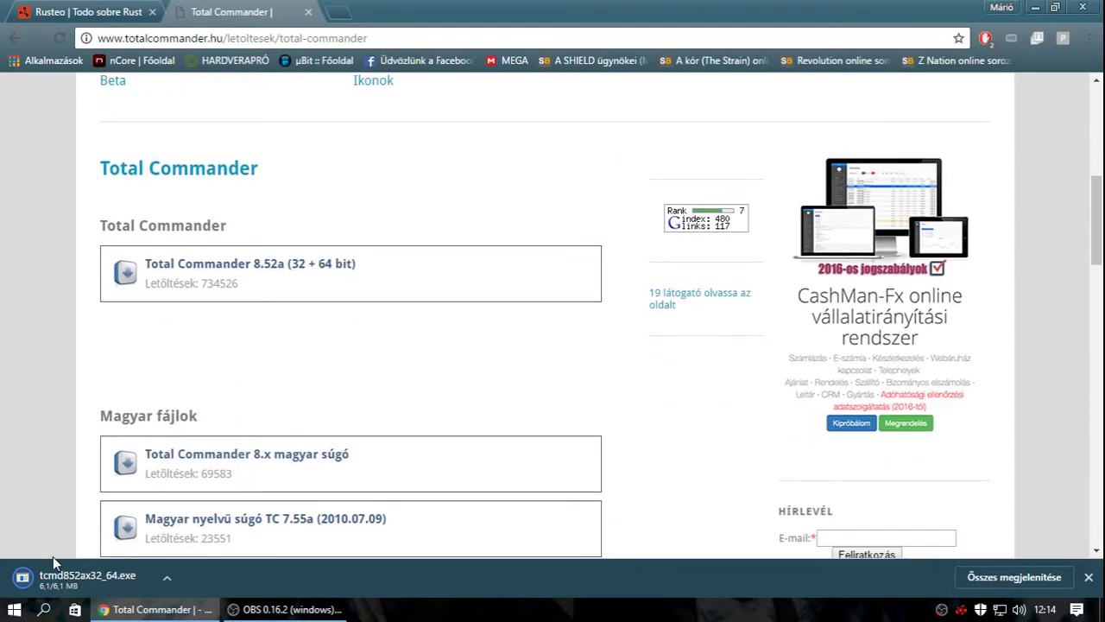
click(76, 577)
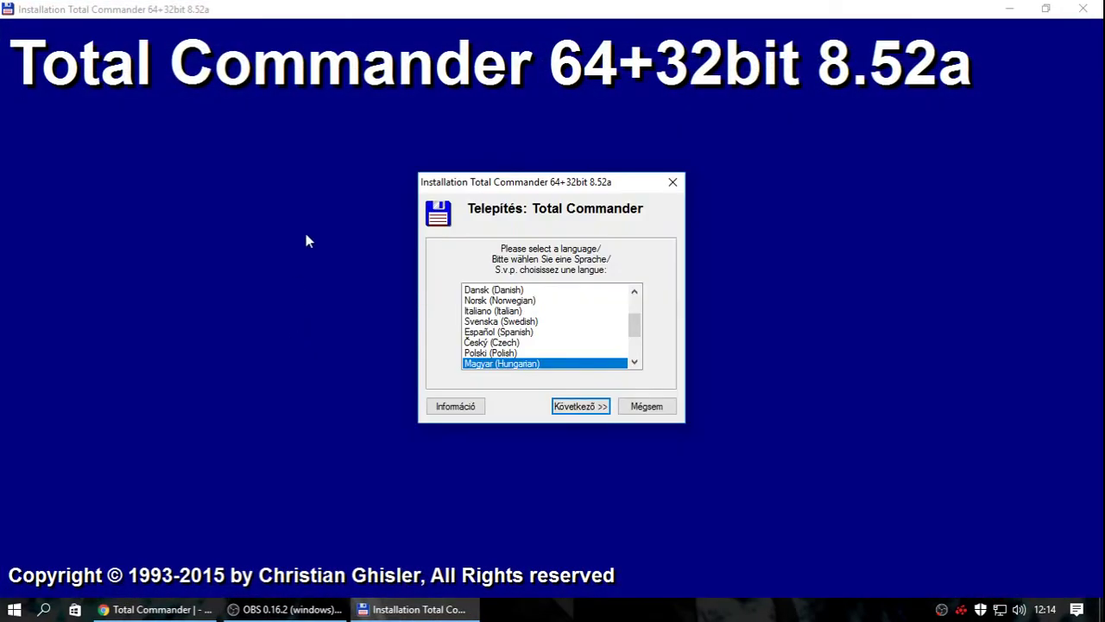
click(573, 404)
click(573, 404)
click(573, 405)
click(572, 405)
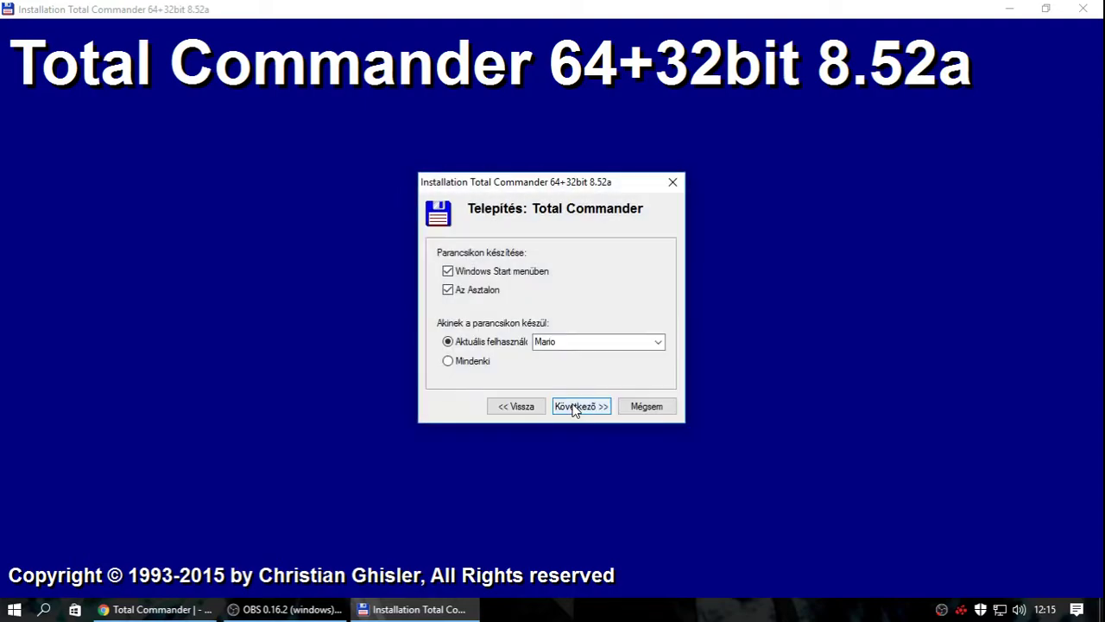
click(572, 406)
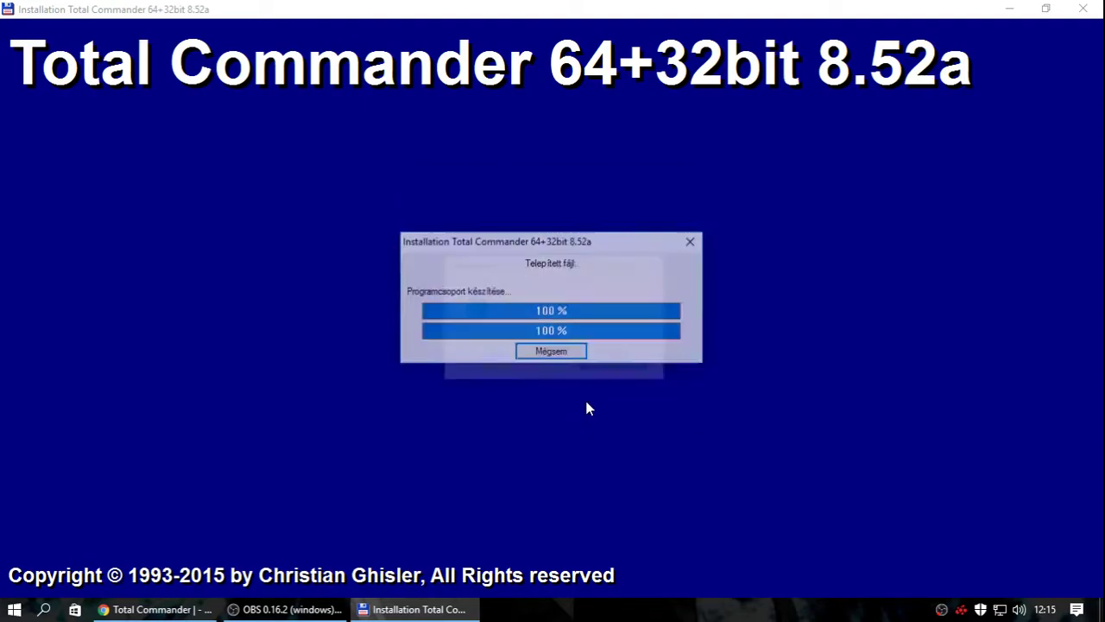
click(602, 363)
- Minimize the browser and check in the Windows system information whether the operating system is 32-bit or 64-bit
click(1037, 7)
click(43, 306)
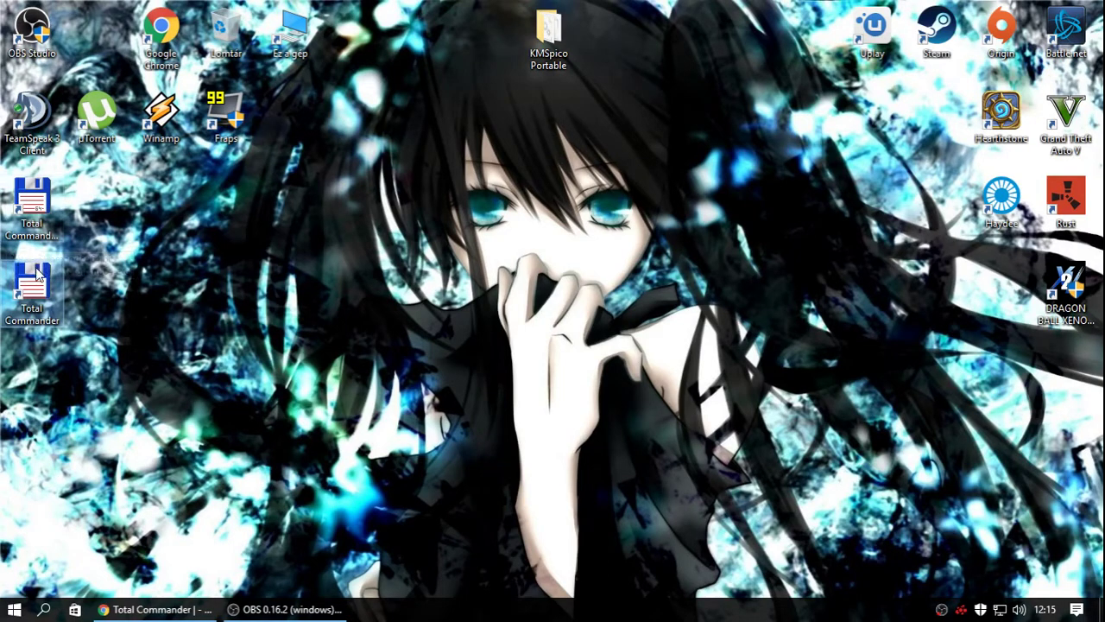
click(32, 220)
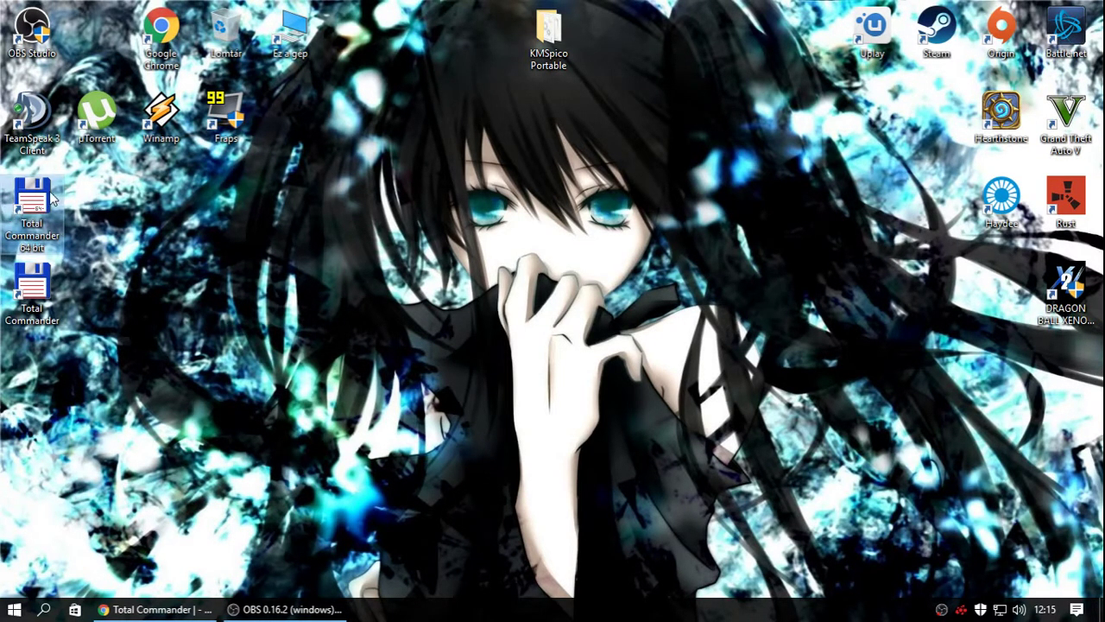
click(80, 267)
key(super+Pause)
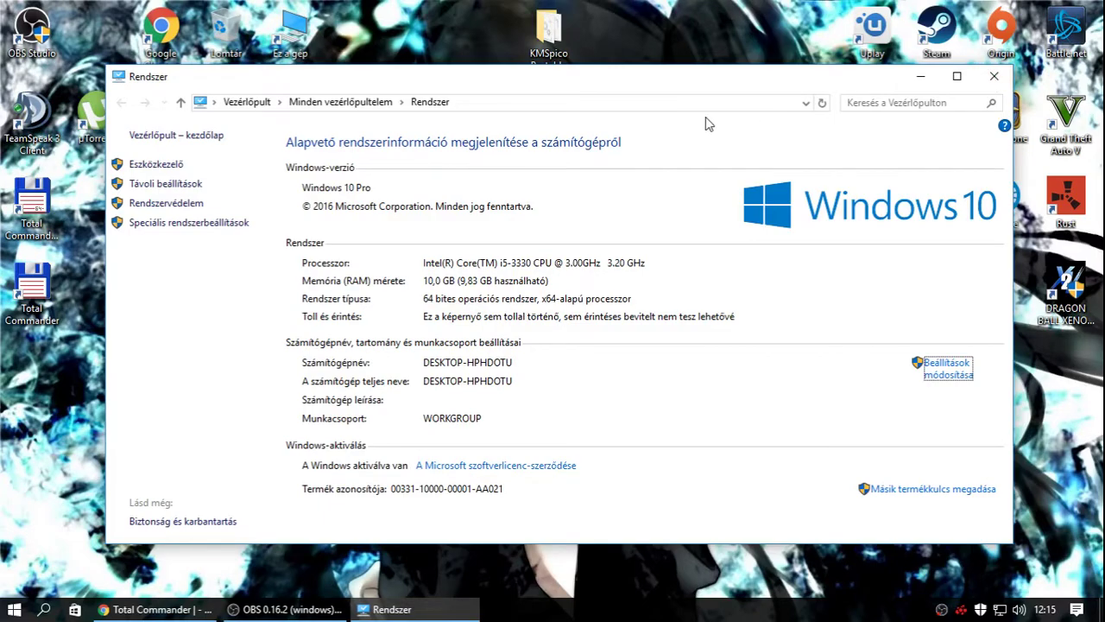
click(993, 76)
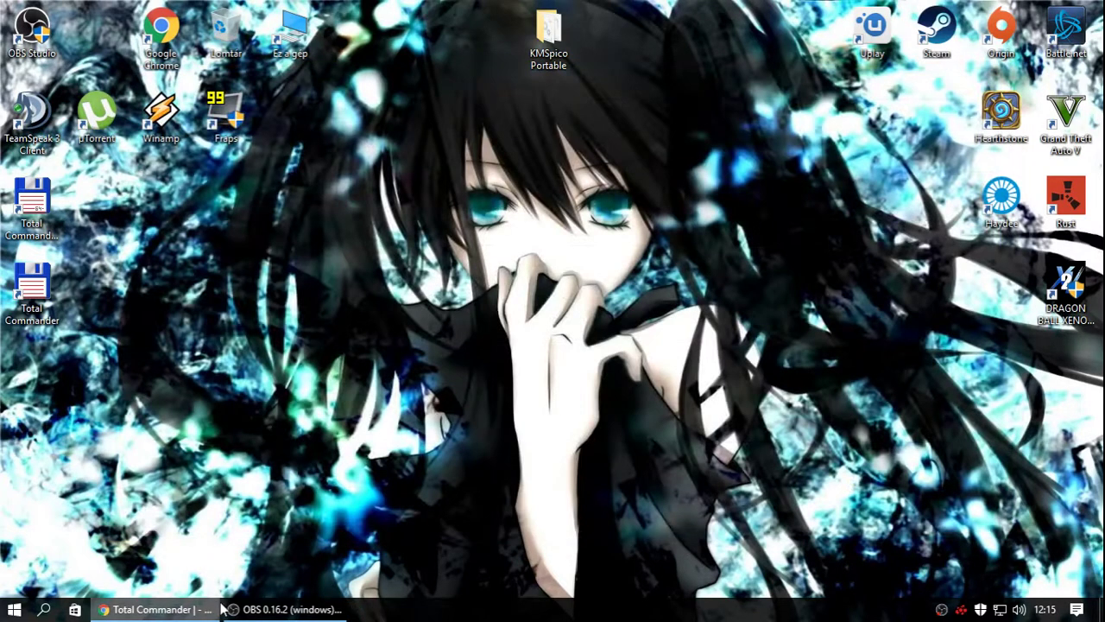
- Delete the 32-bit Total Commander desktop shortcut and empty the Recycle Bin
drag(34, 292, 226, 37)
right_click(235, 41)
click(290, 54)
click(614, 372)
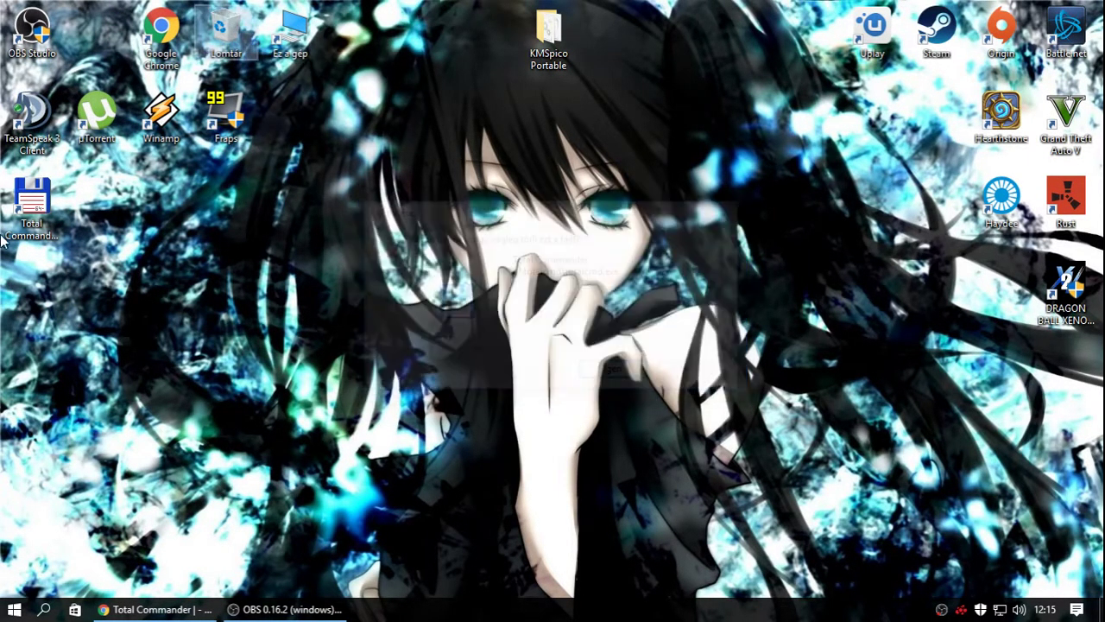
- Pin Total Commander 64 bit to the taskbar and launch it, dismissing the shareware notice with the requested number
drag(19, 217, 99, 612)
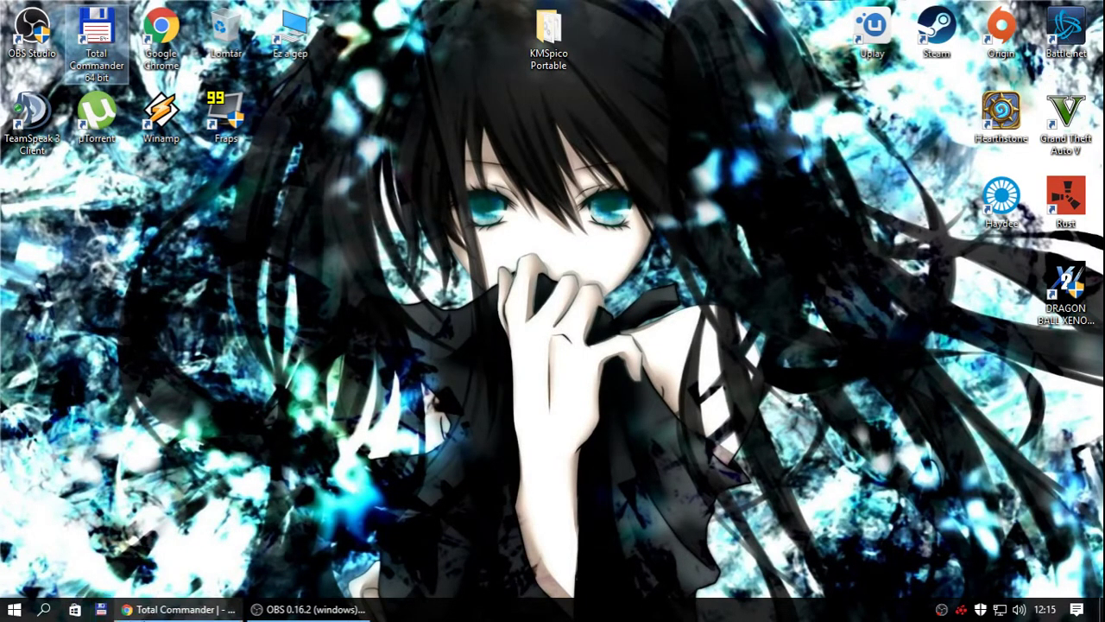
click(101, 610)
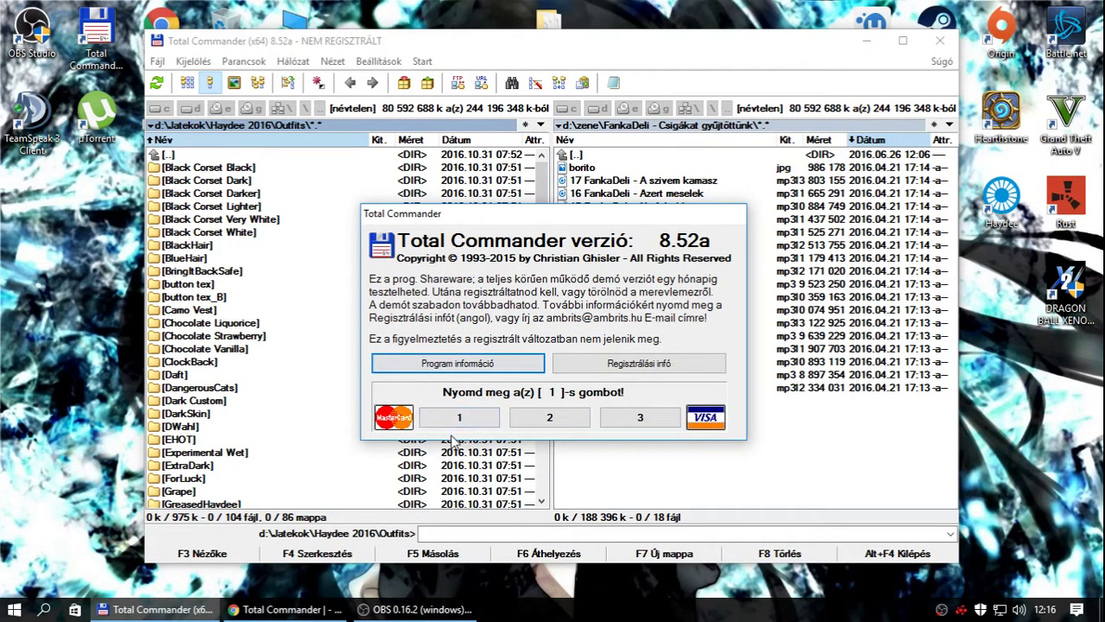
click(494, 419)
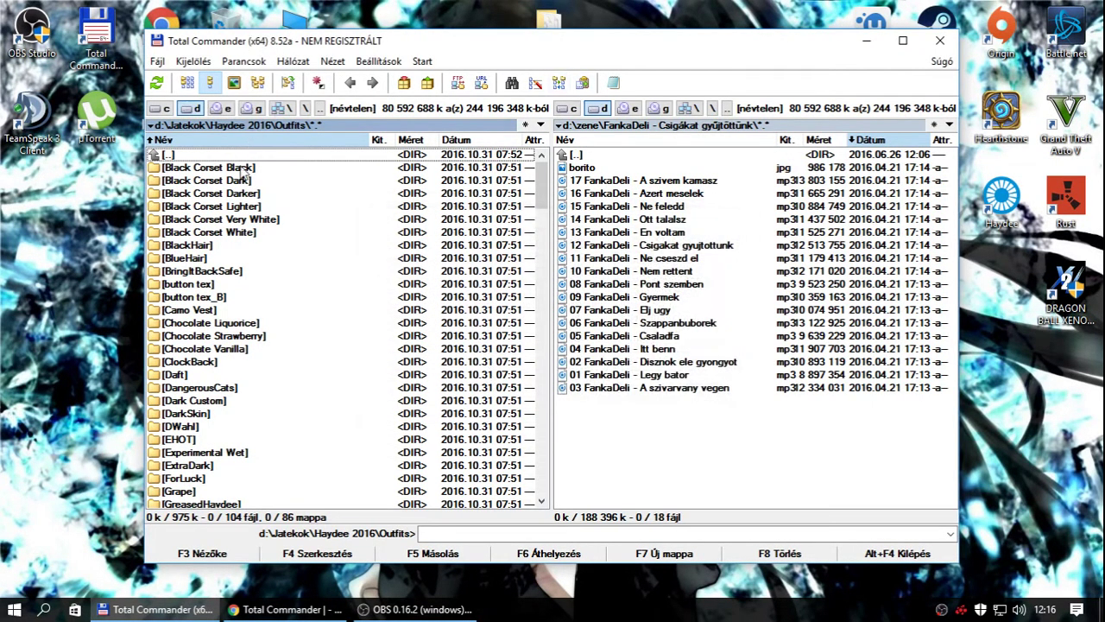
- Go up to the root of drive D in both file panes
key(BackSpace)
key(BackSpace)
key(BackSpace)
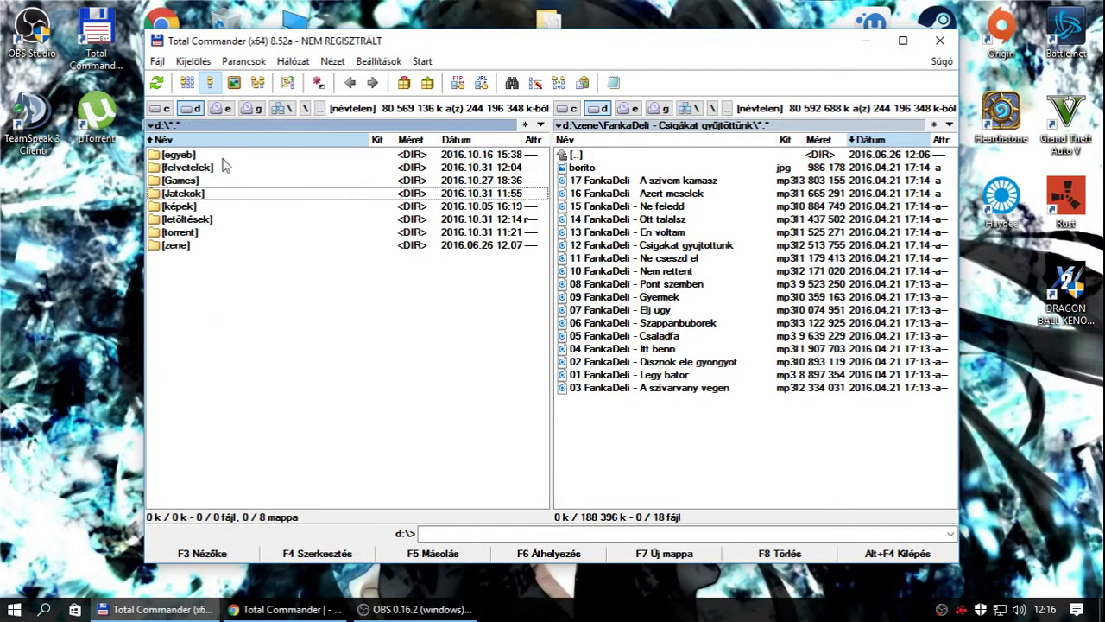
key(Tab)
key(BackSpace)
key(BackSpace)
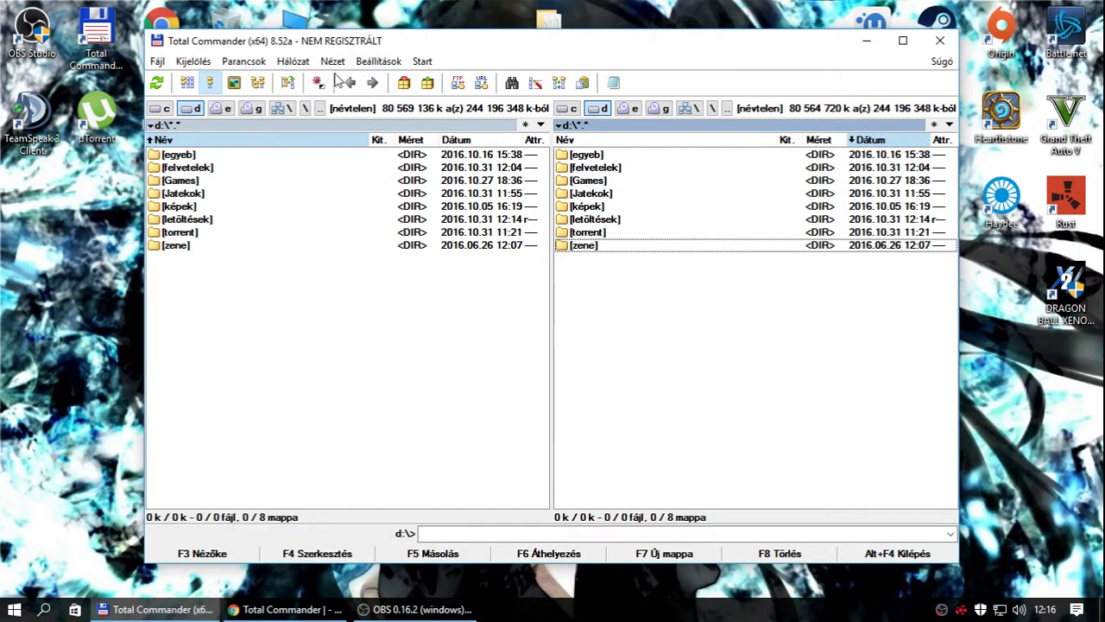
- Review the screen layout options in the general settings, keep the drop-down drive list turned off, and apply the settings
click(361, 62)
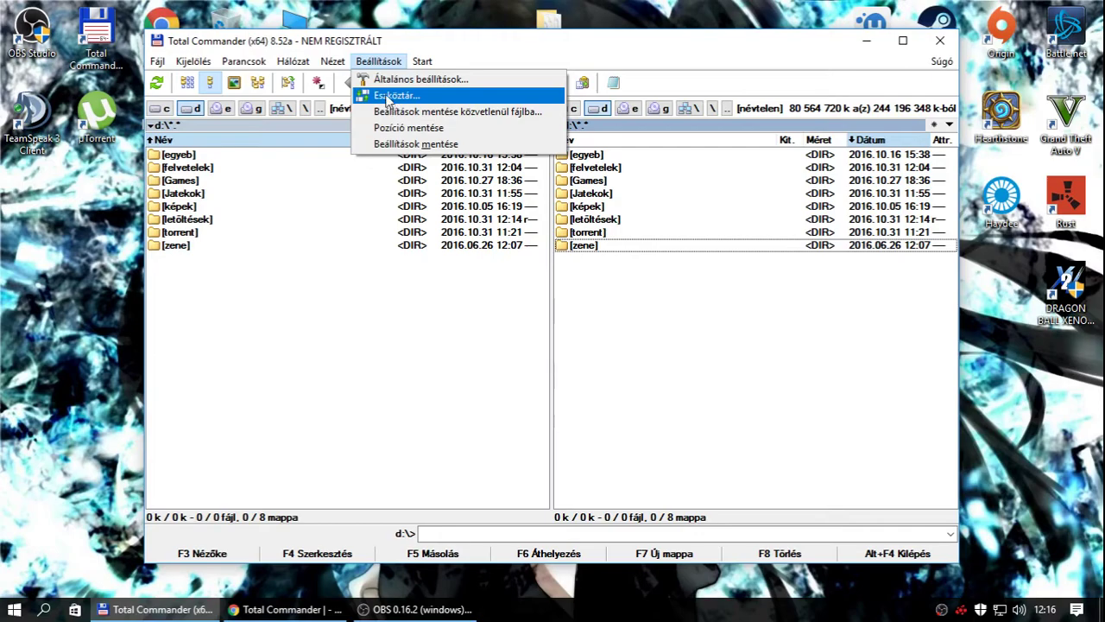
click(388, 80)
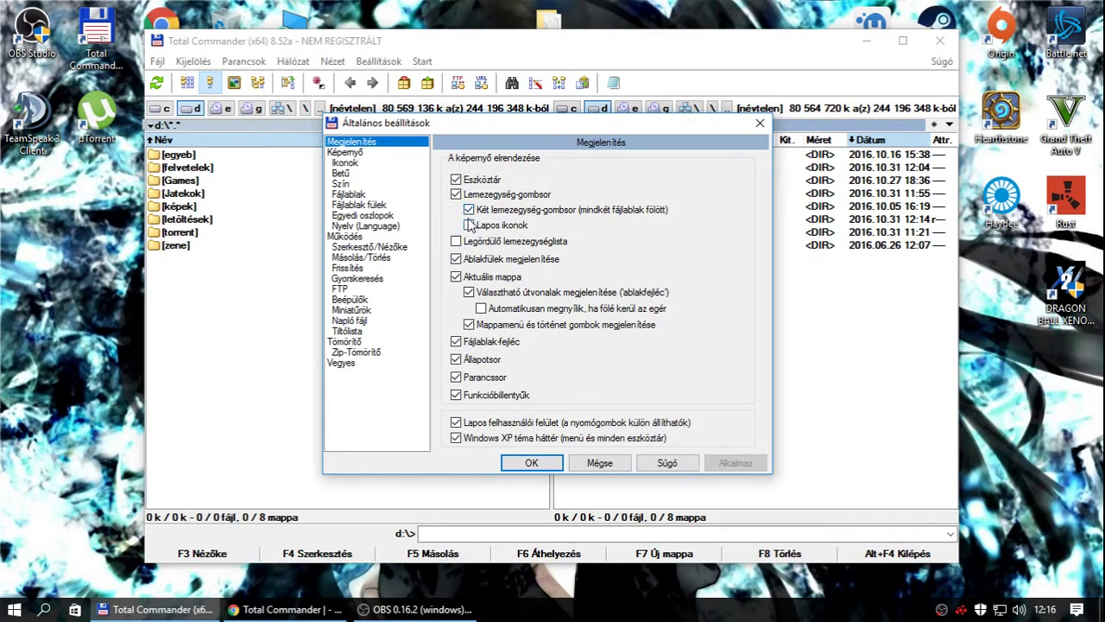
click(457, 242)
click(457, 242)
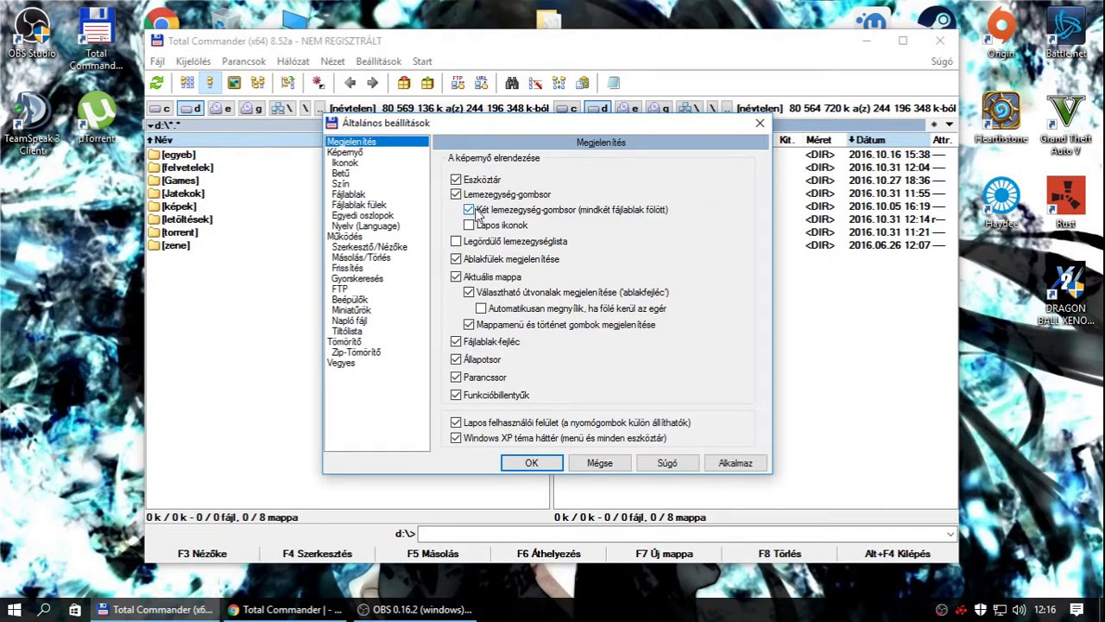
click(735, 463)
click(531, 462)
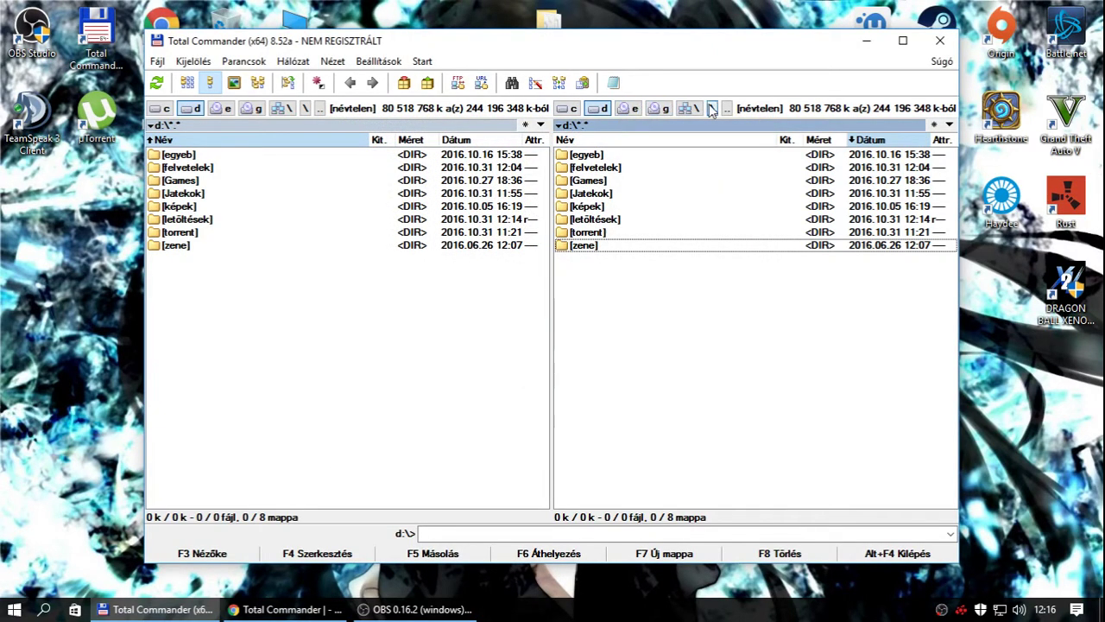
- Minimize Total Commander, switch to Chrome and close the Total Commander download page
click(866, 40)
click(293, 607)
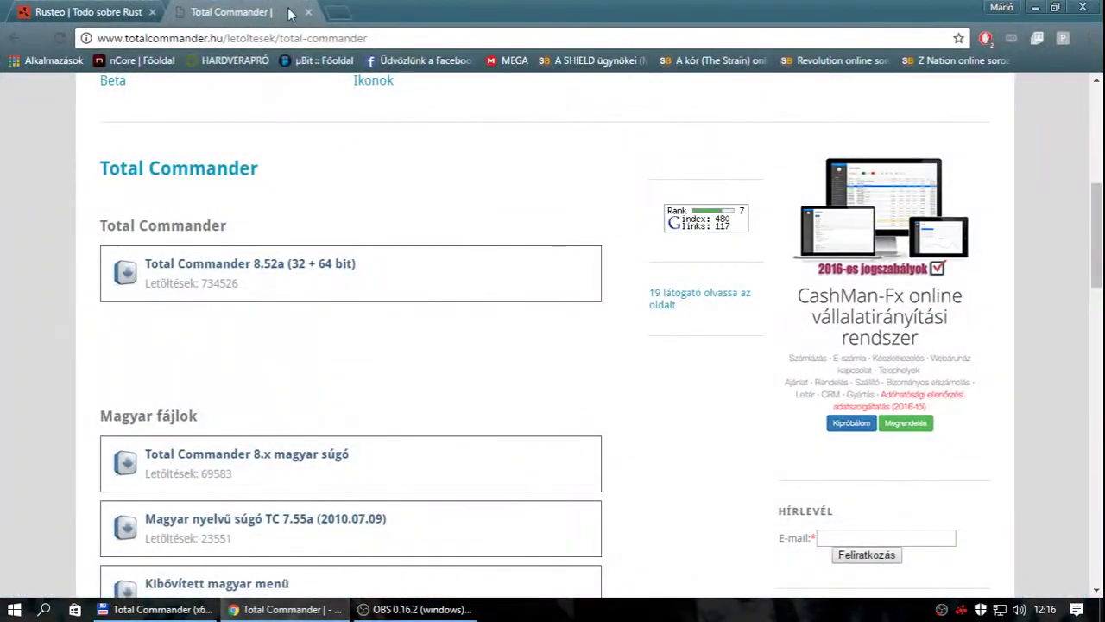
click(308, 12)
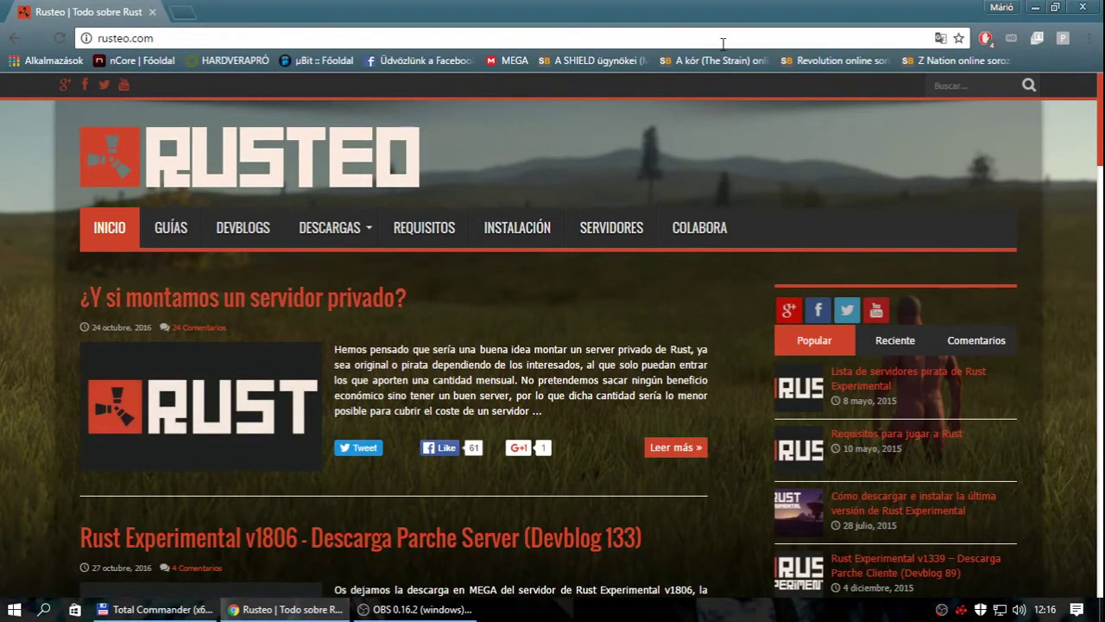
- Translate the Rusteo site into Hungarian and open its downloads section
click(935, 41)
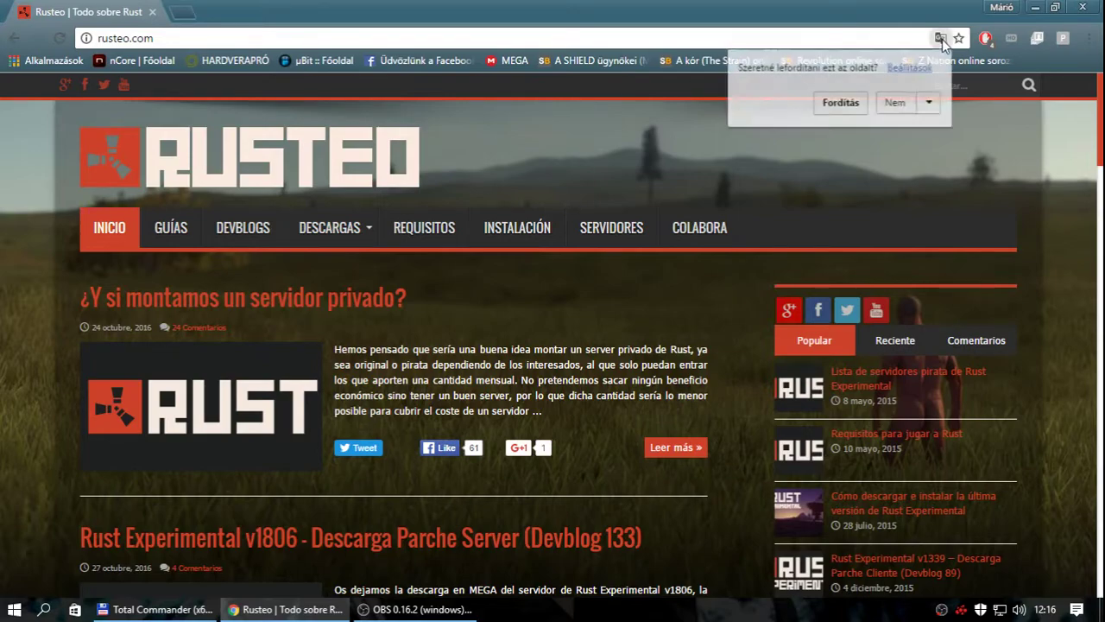
click(830, 103)
mouse_move(339, 244)
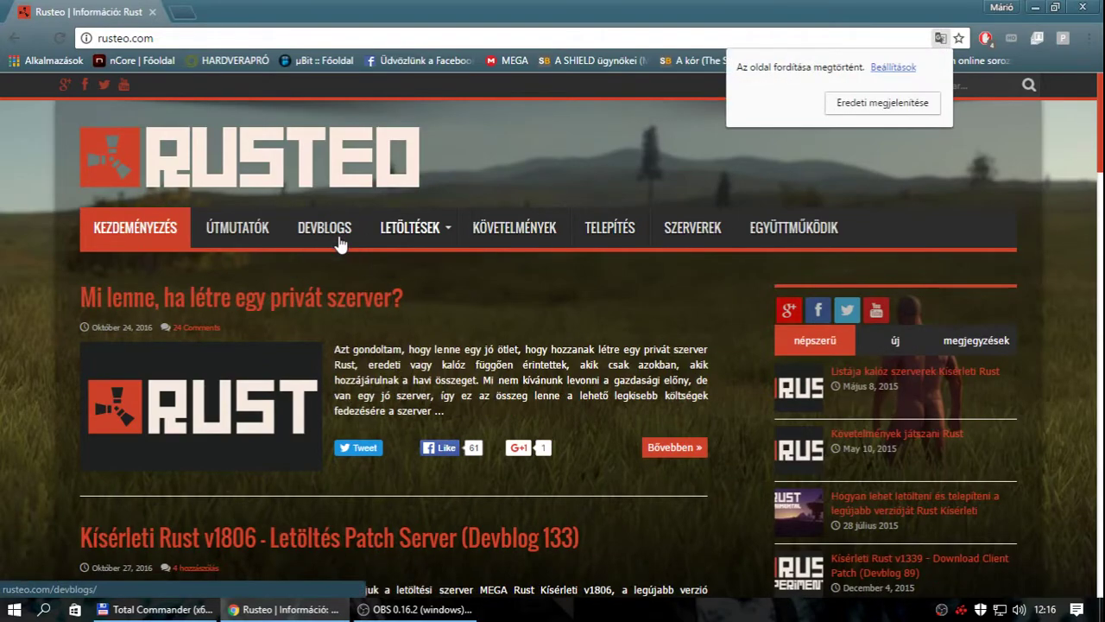
click(407, 225)
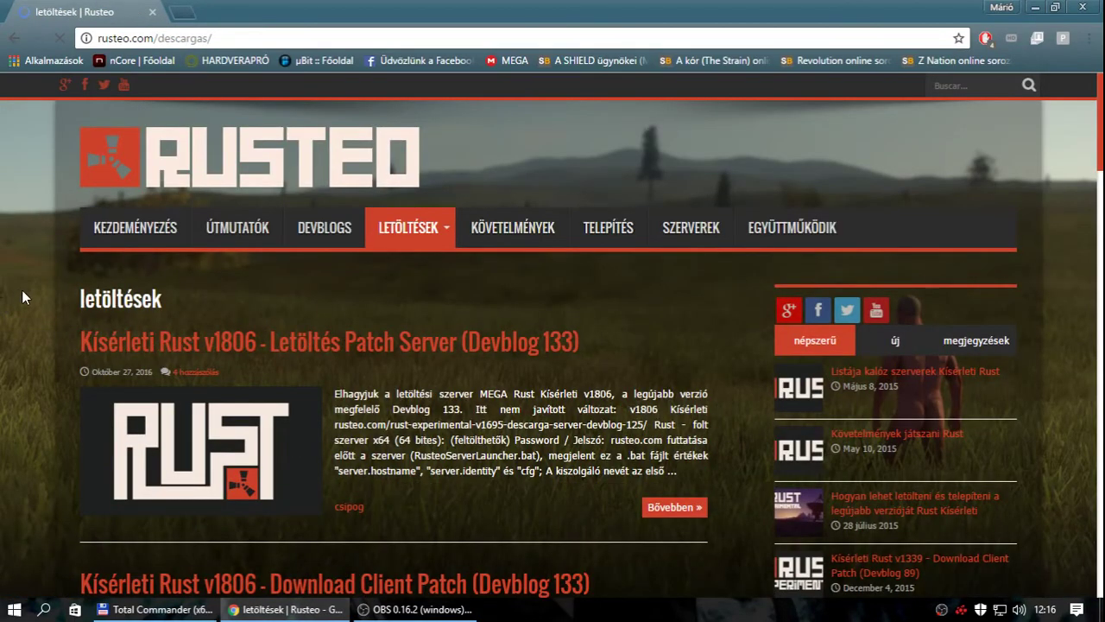
- Find the Rust Experimental v1806 Client Patch (Devblog 133) post and open its full article
scroll(42, 306, down, 3)
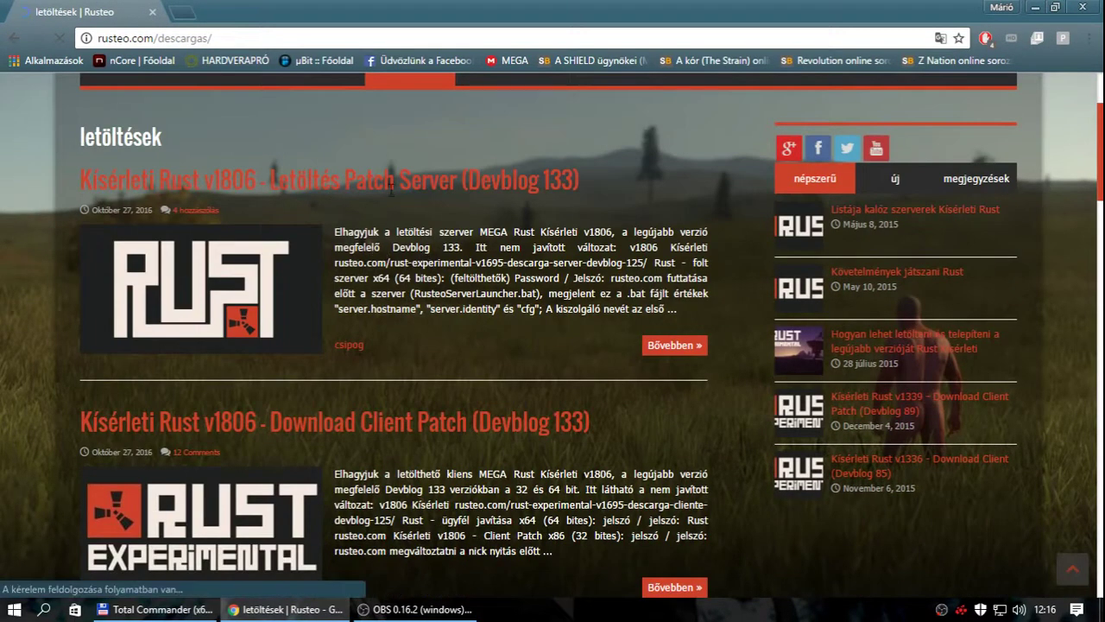
scroll(466, 165, down, 5)
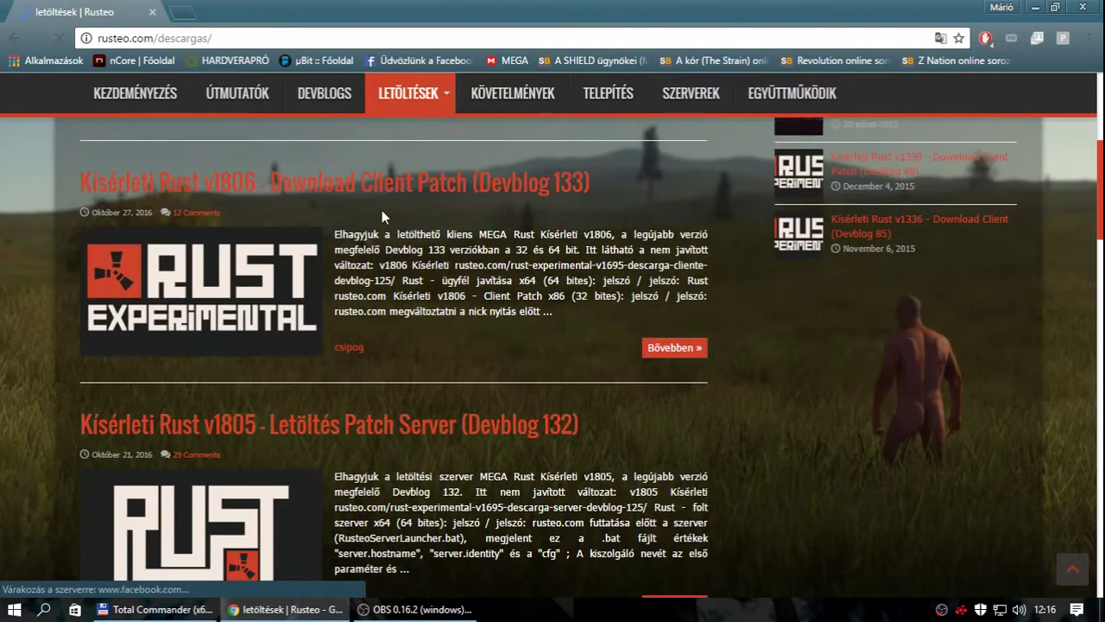
scroll(108, 223, up, 1)
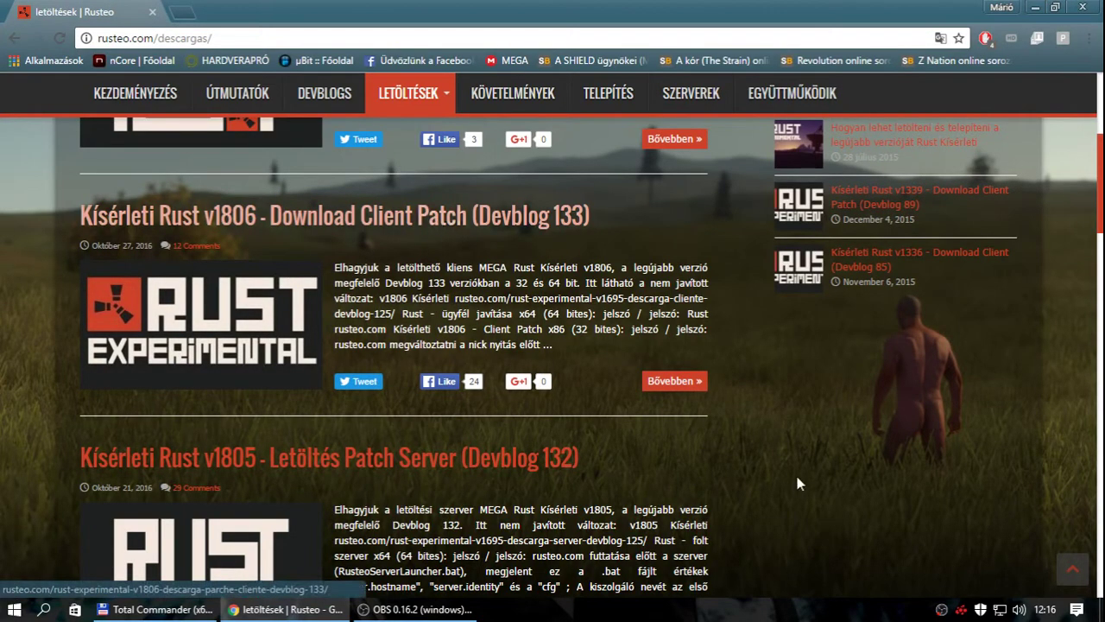
click(681, 382)
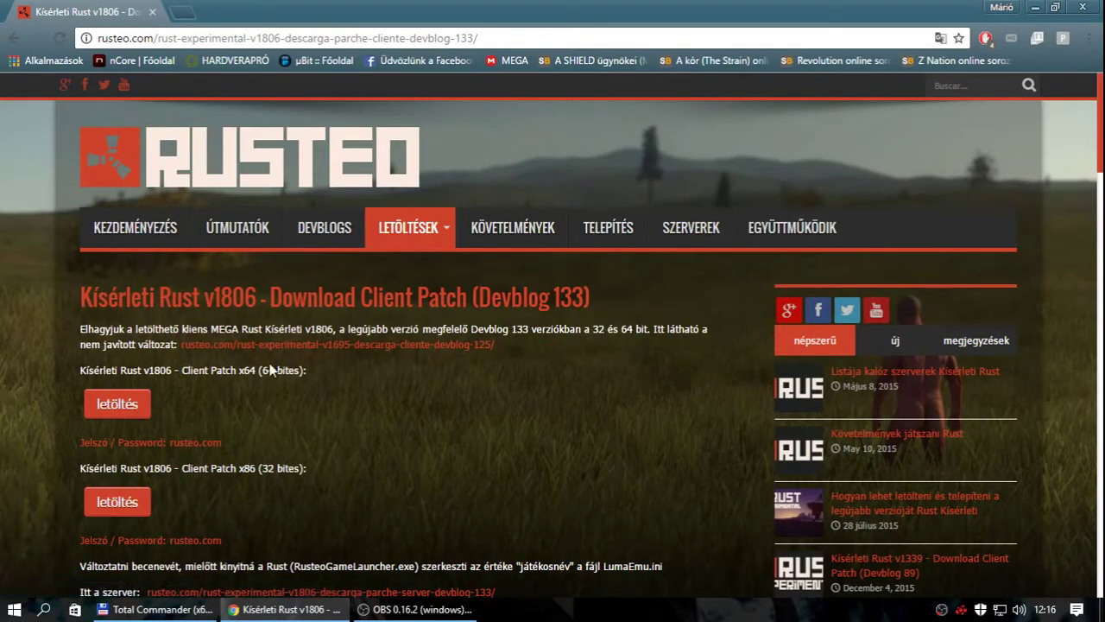
- Open the download link for the Rust Experimental v1806 x64 (64-bit) client patch
scroll(417, 359, down, 1)
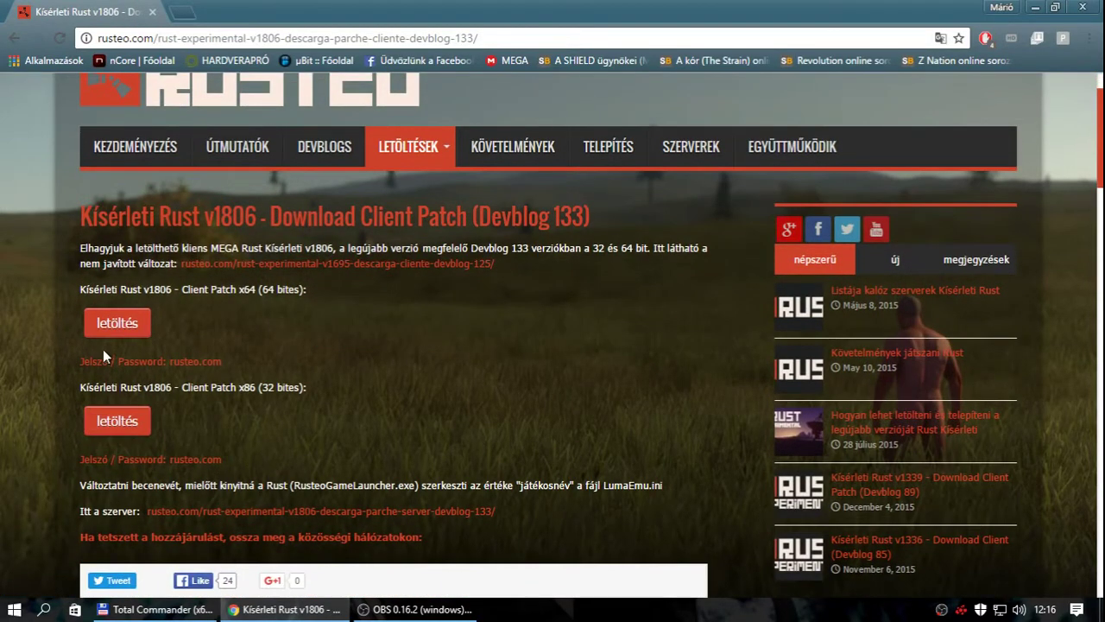
scroll(290, 459, down, 1)
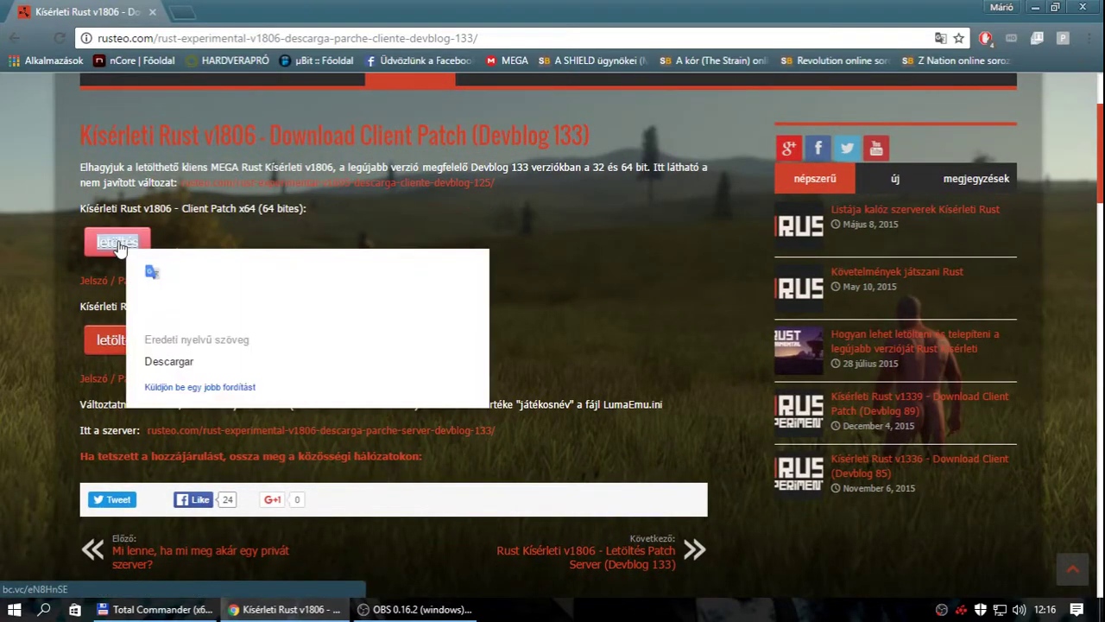
click(118, 243)
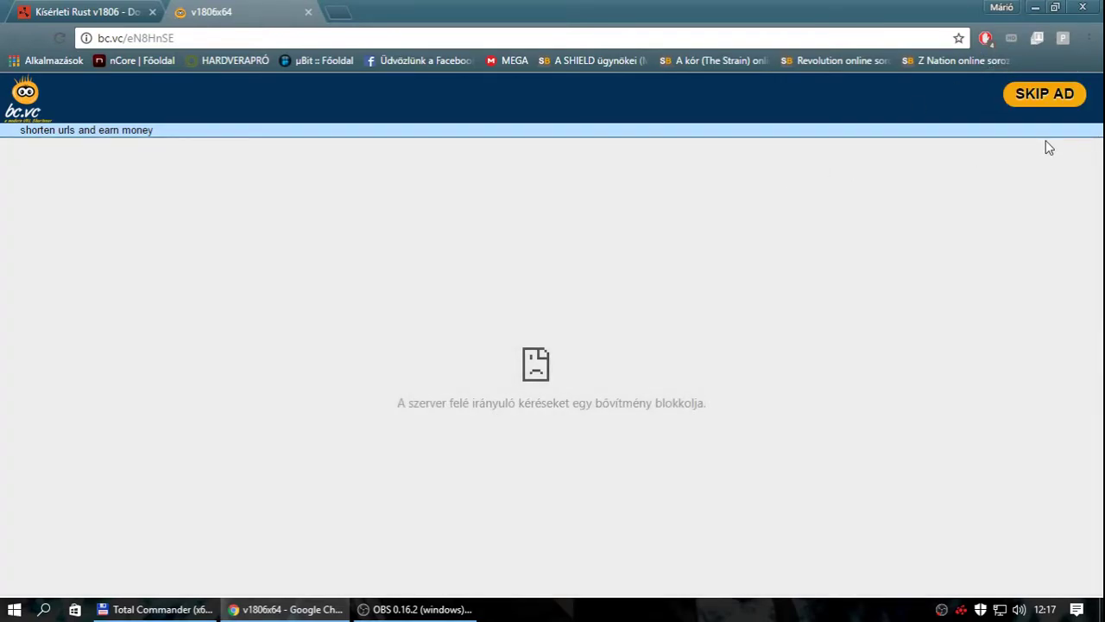
- Skip the ad, close its pop-up tab, start the v1806 patch browser download on MEGA and allow file storage on the device
click(1045, 95)
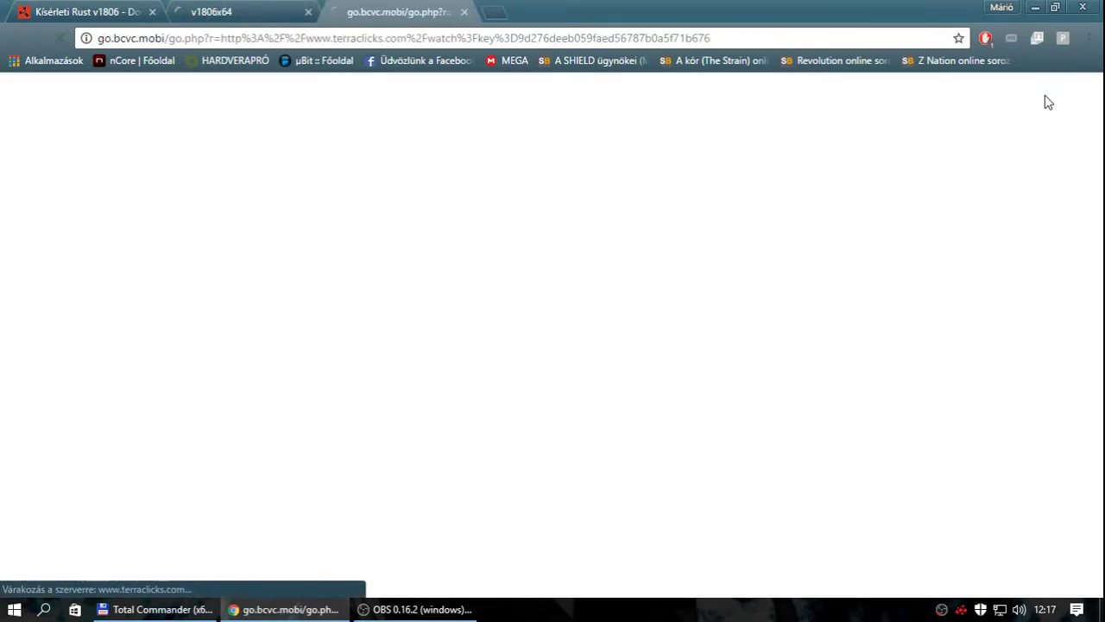
click(465, 12)
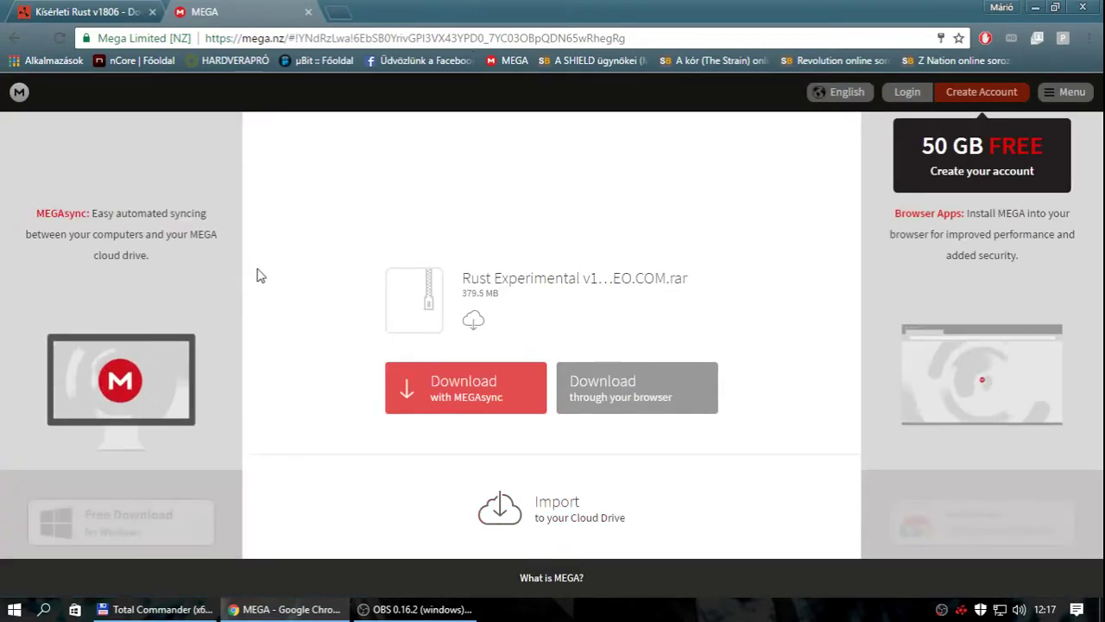
click(604, 408)
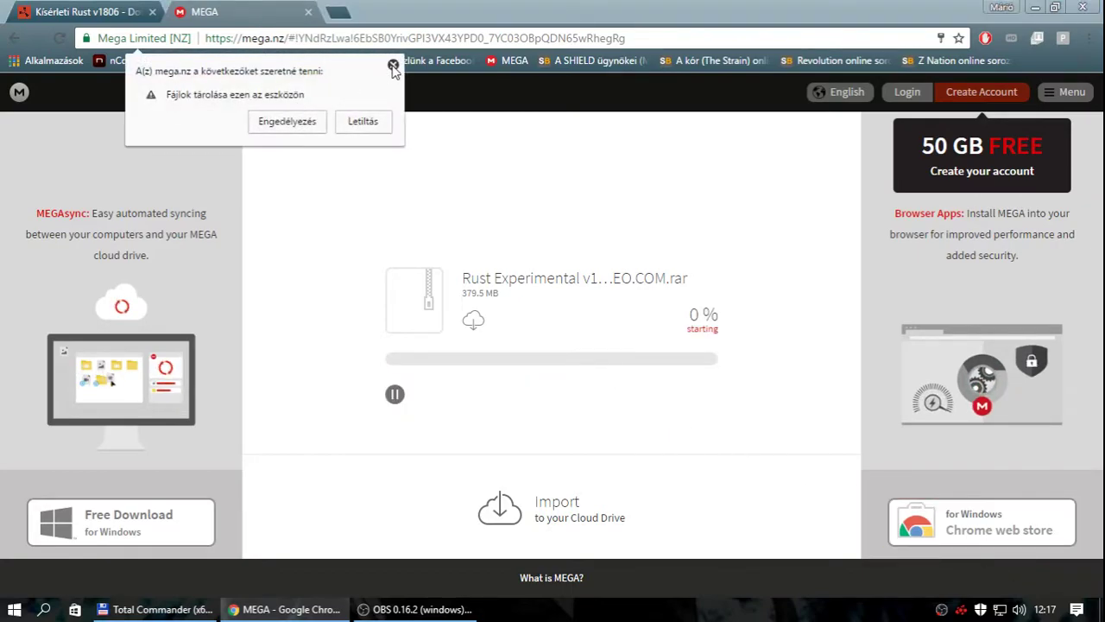
click(393, 66)
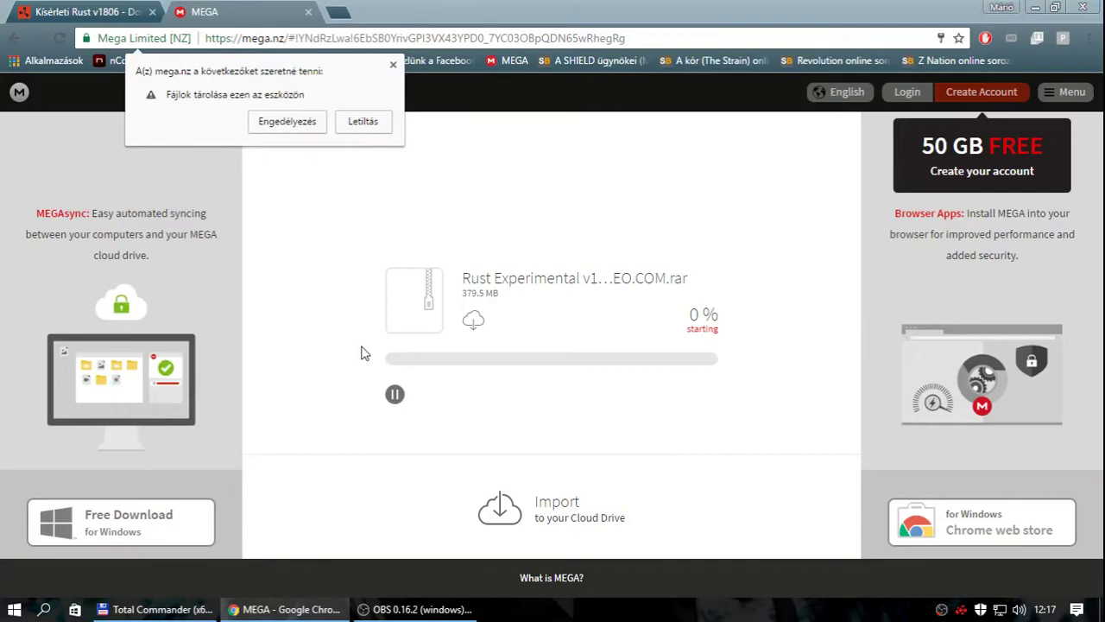
click(288, 122)
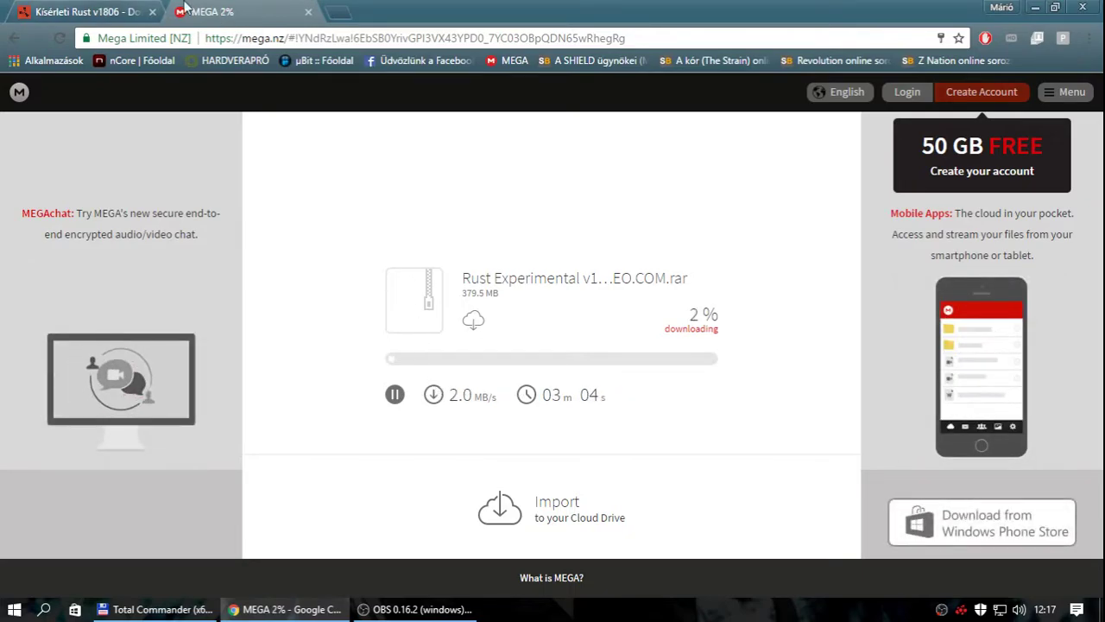
- Return to the v1806 patch article and open its linked Rust Experimental v1695 (Devblog 125) client page
click(7, 8)
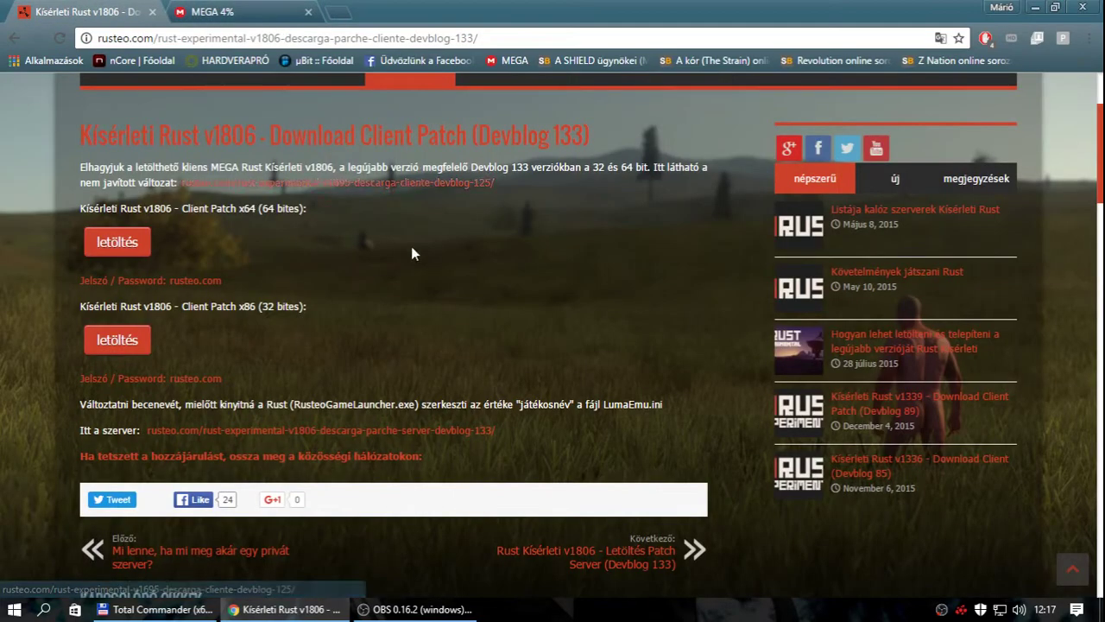
scroll(210, 164, up, 1)
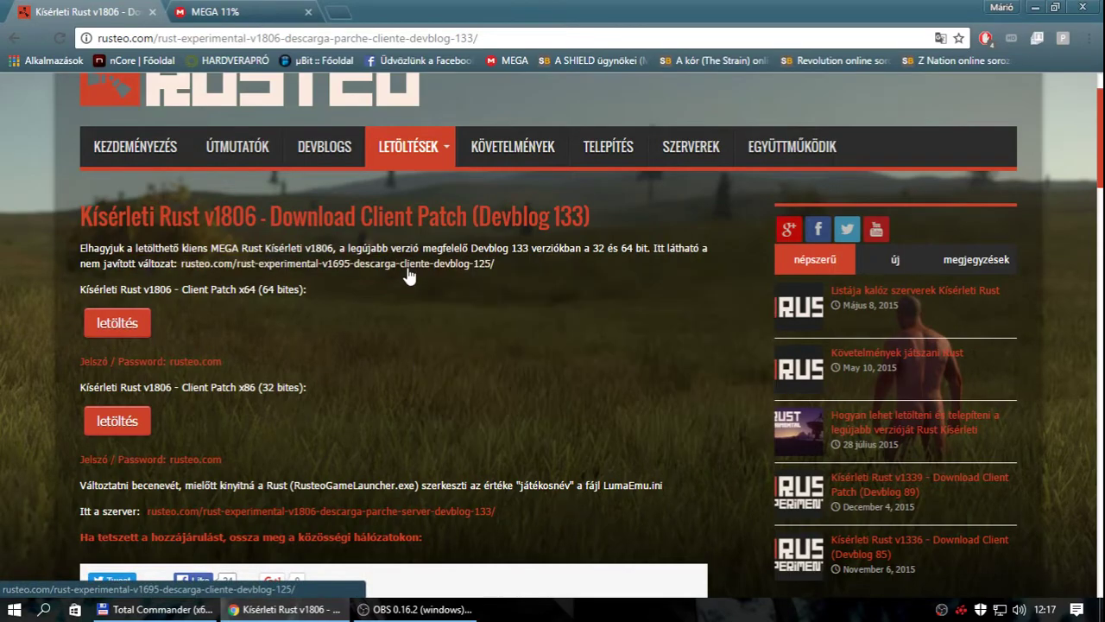
click(409, 274)
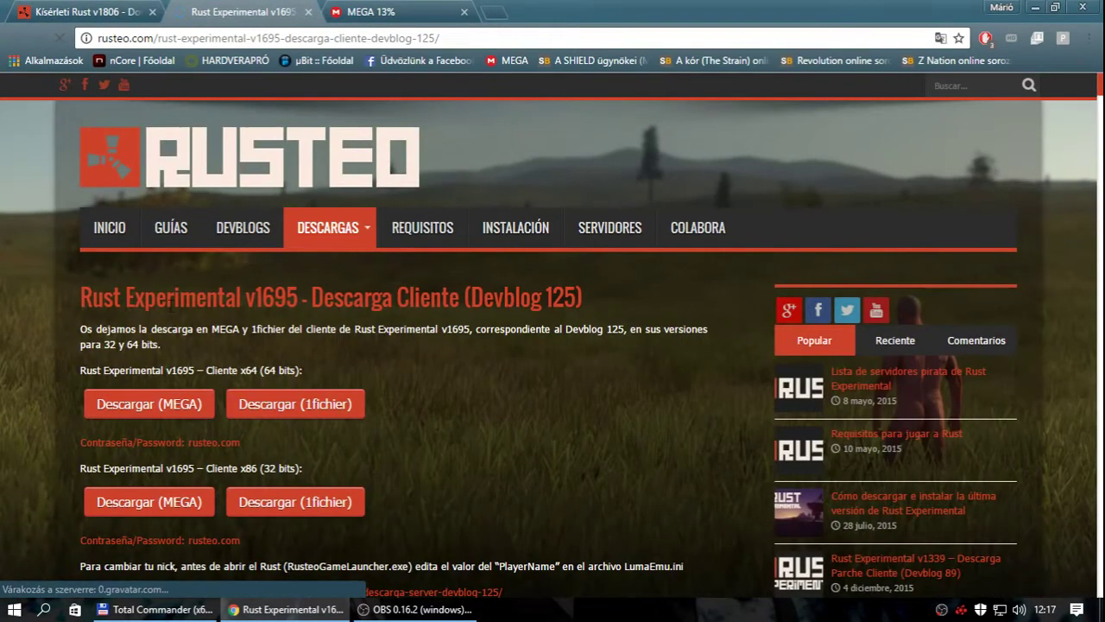
- Open the MEGA link for the v1695 x64 client, skip the ad and start the download through the browser
scroll(28, 299, down, 1)
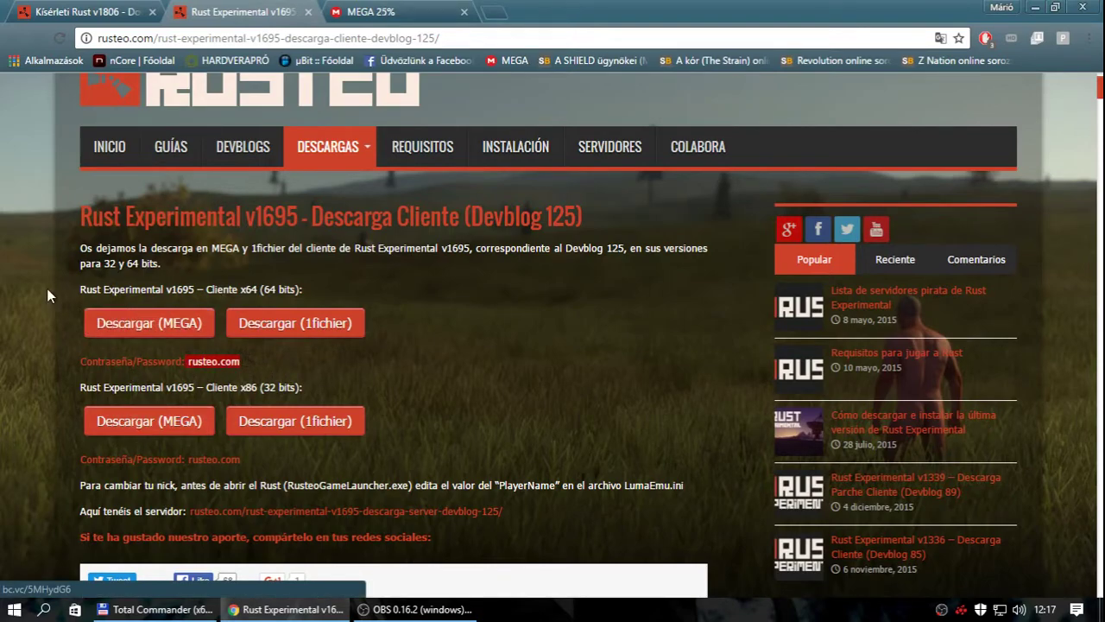
click(143, 324)
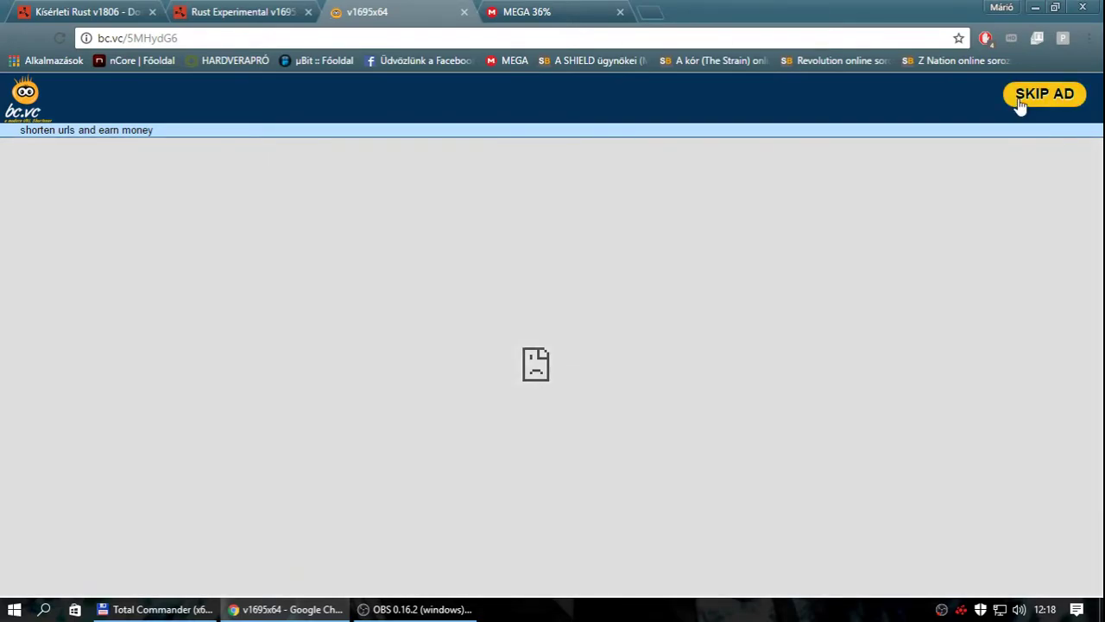
click(1020, 99)
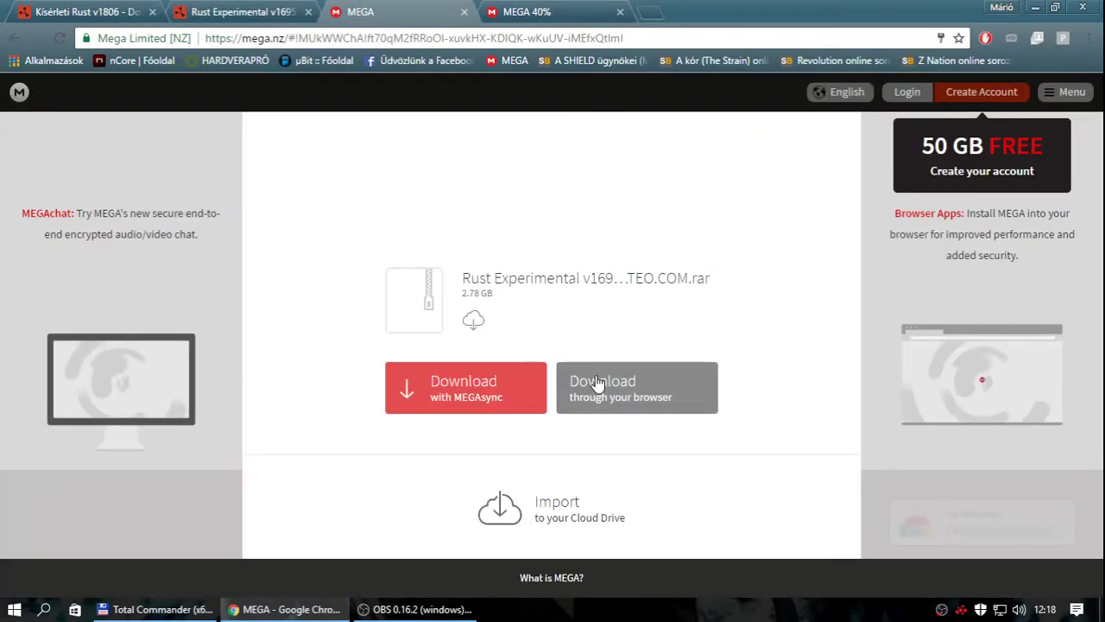
click(600, 390)
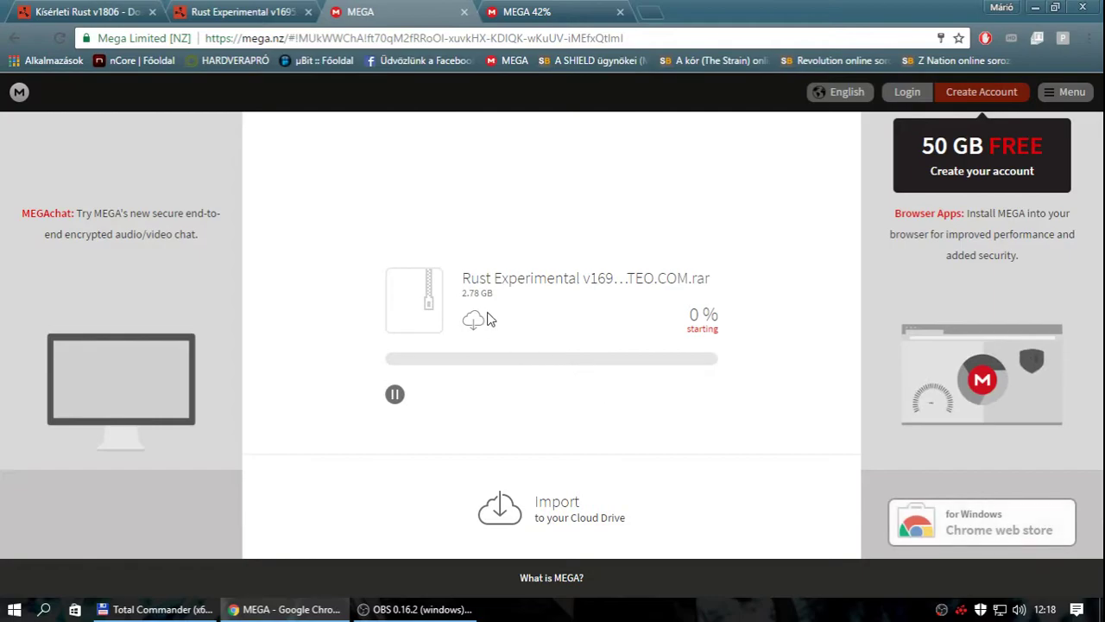
- Check the v1806 patch download's progress and pause the v1695 client download
click(544, 12)
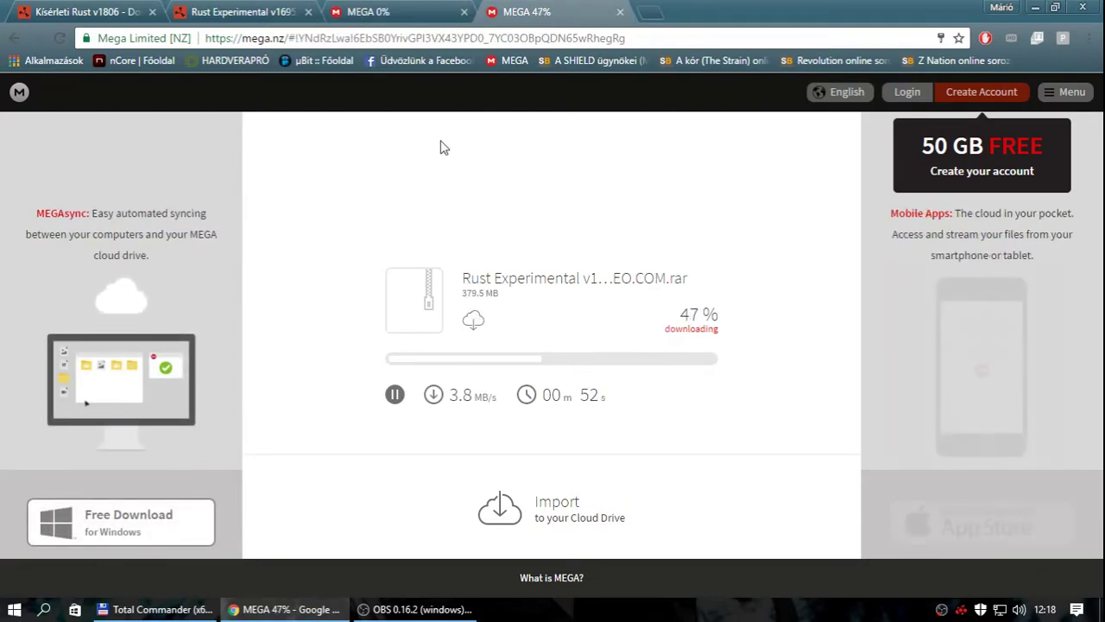
key(ctrl+shift+Tab)
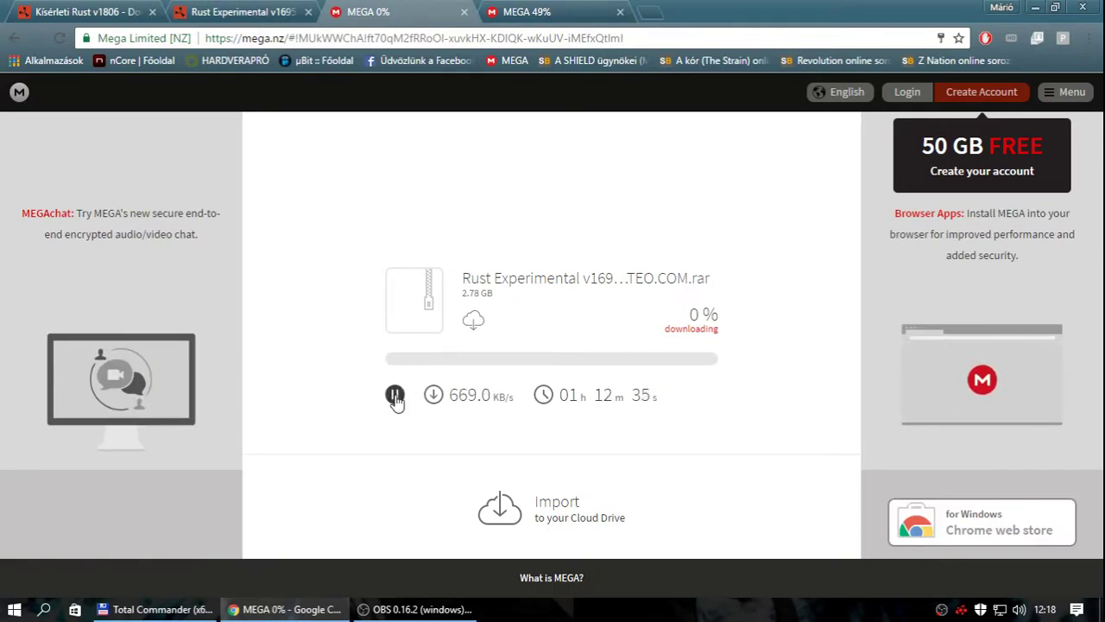
click(394, 394)
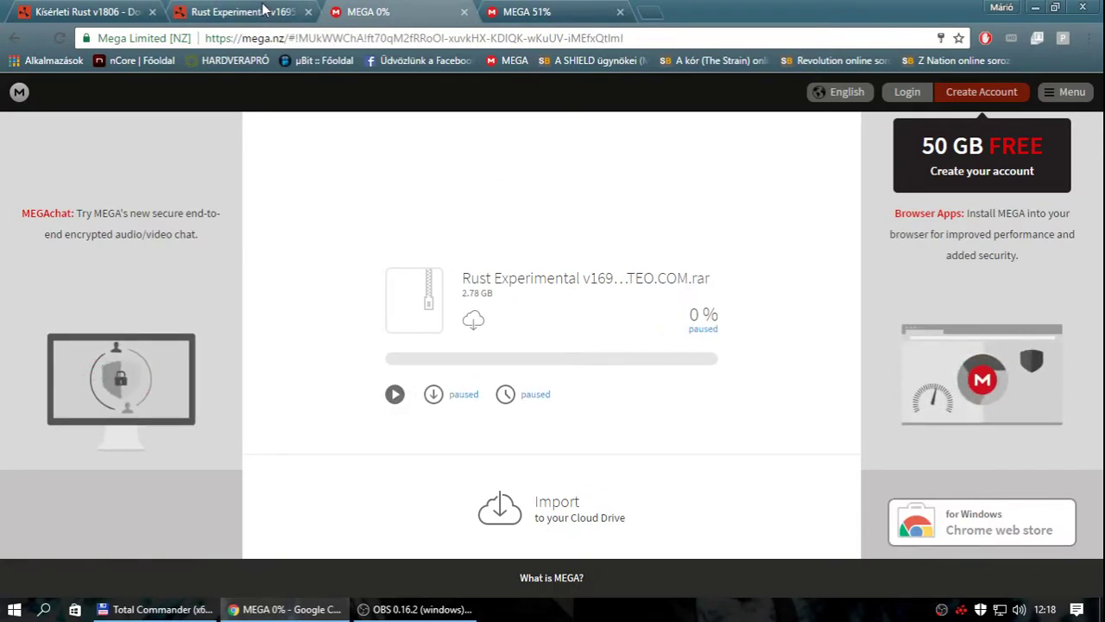
- Close the two Rusteo article pages, leaving only the MEGA download pages open
click(297, 12)
click(308, 11)
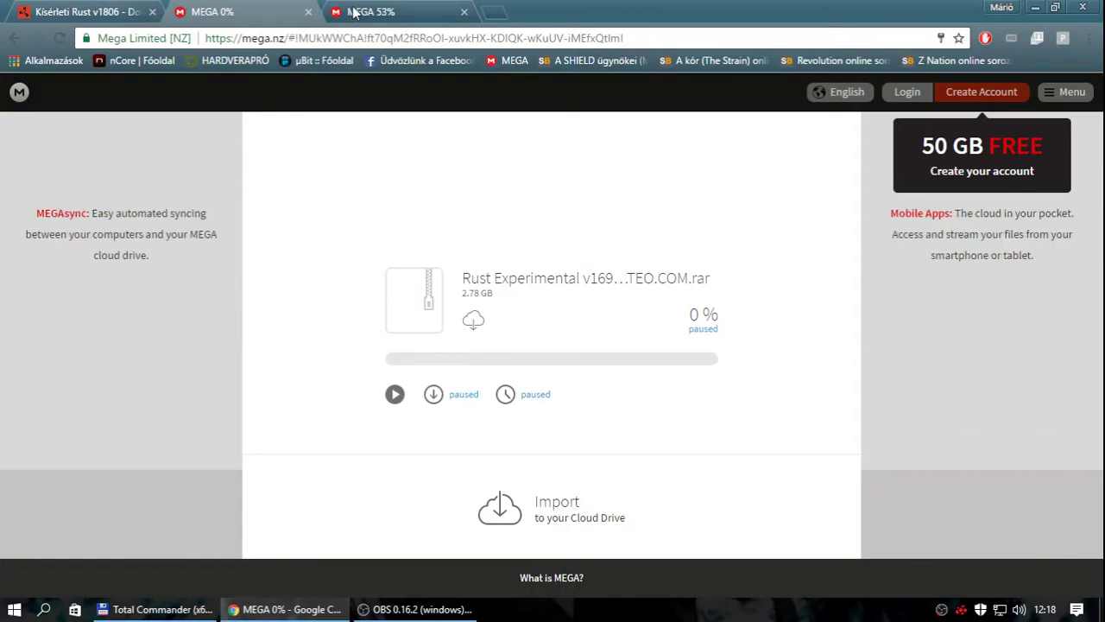
key(ctrl+Tab)
click(152, 12)
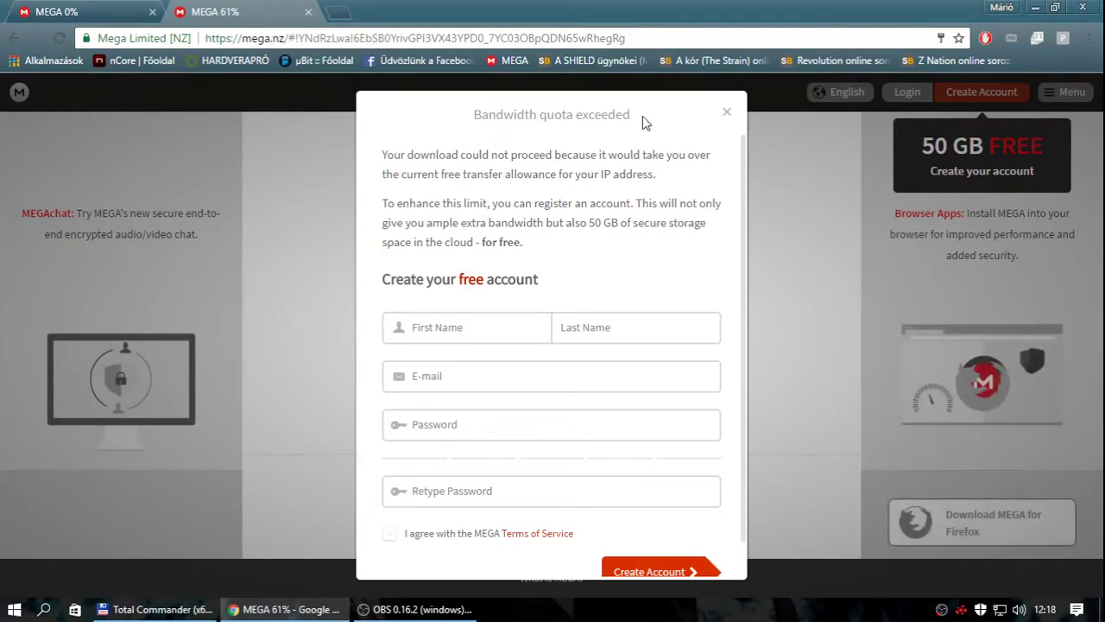
- Dismiss the bandwidth quota dialog and log in to MEGA with the saved account credentials
click(727, 113)
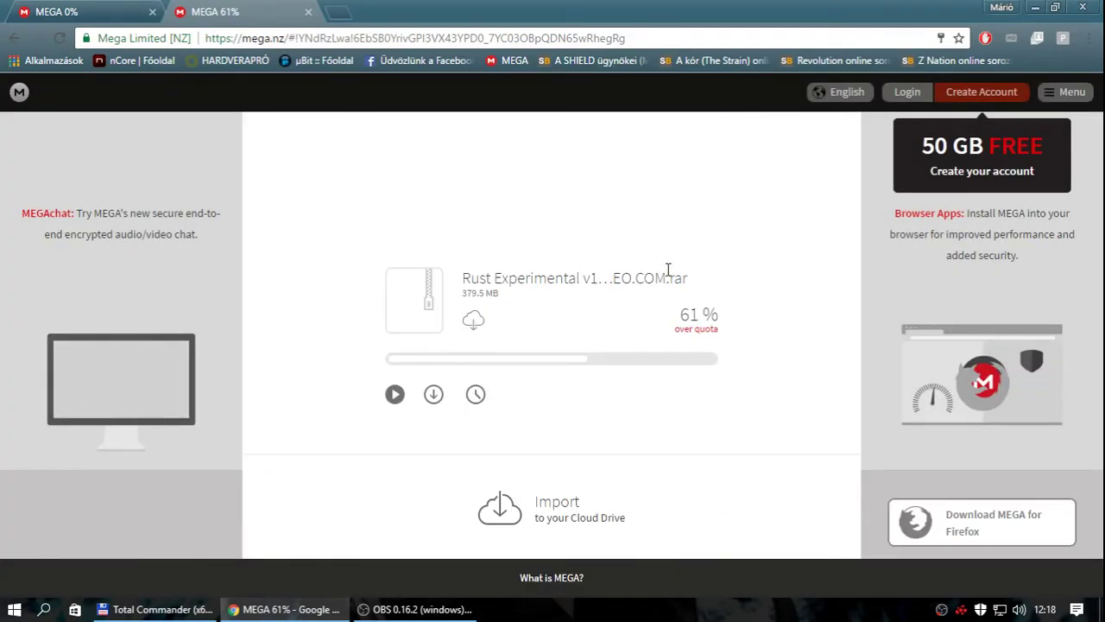
click(906, 91)
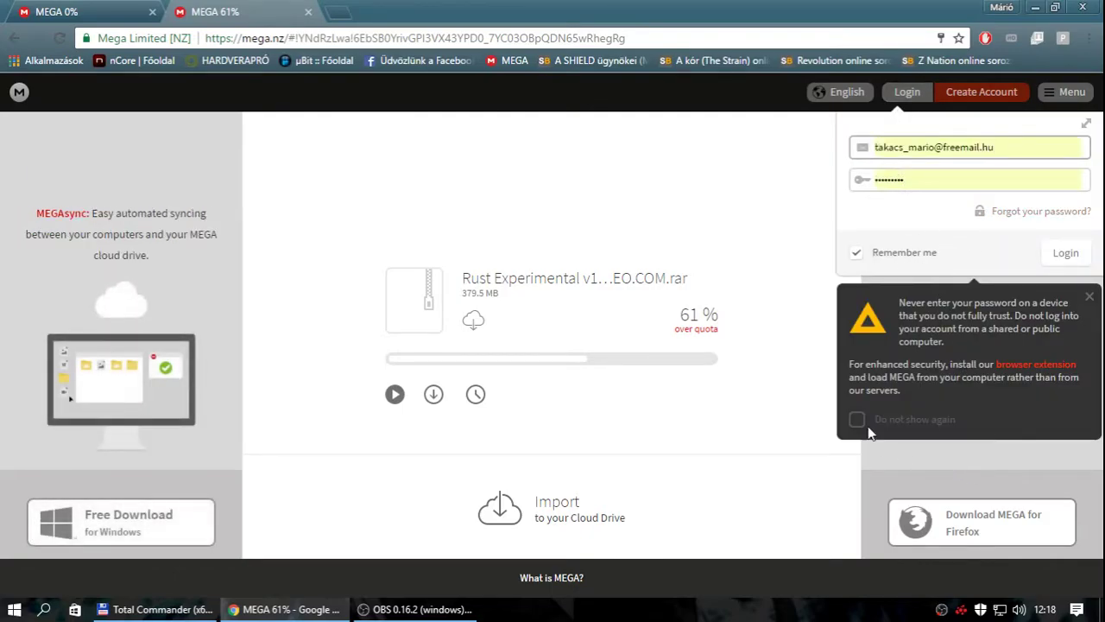
click(1067, 254)
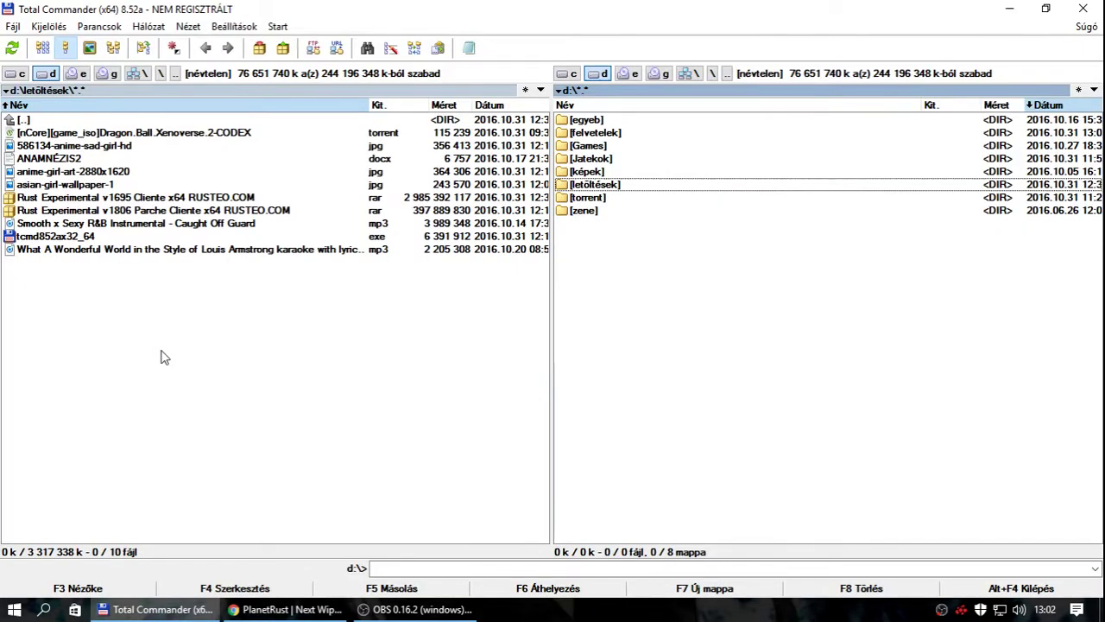
- Close the Chrome window and open the Rust Experimental v1695 Cliente x64 archive in Total Commander
click(285, 609)
click(1018, 15)
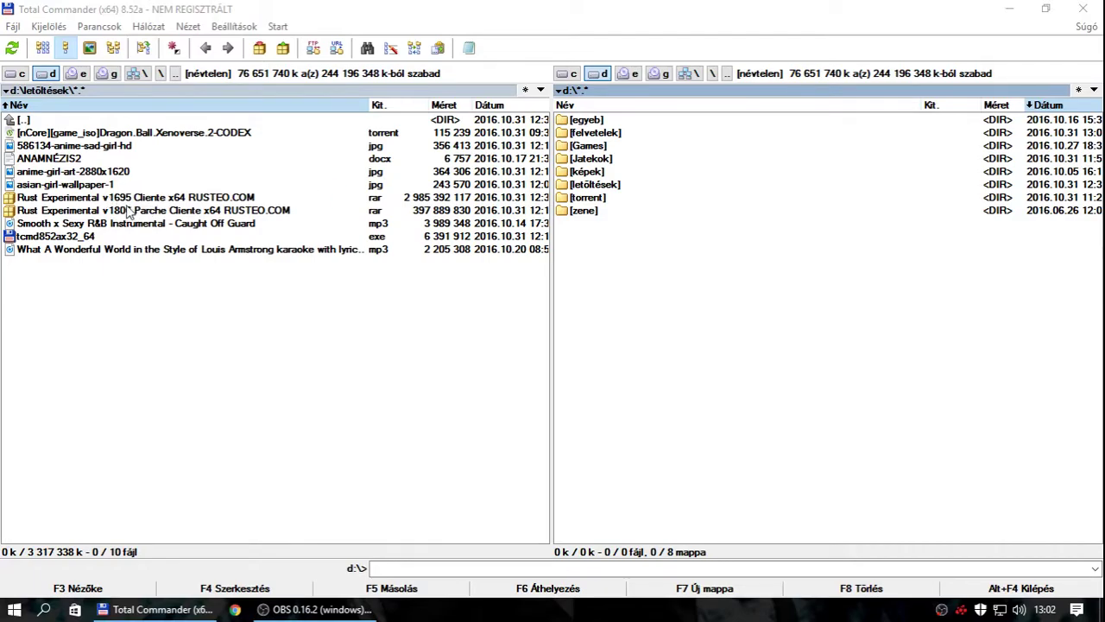
click(183, 198)
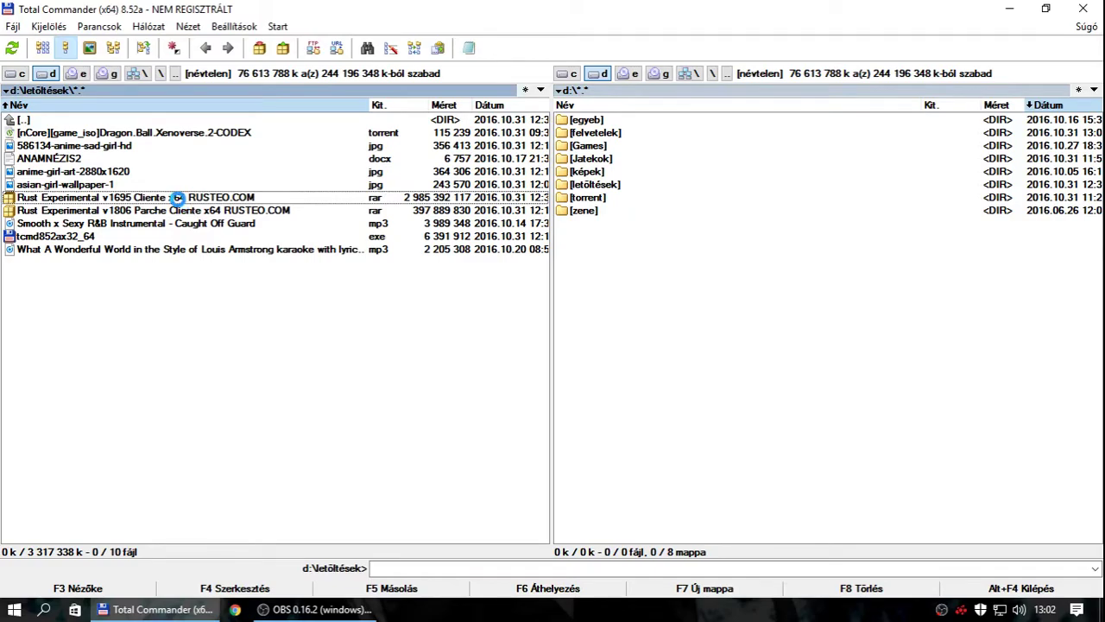
click(94, 140)
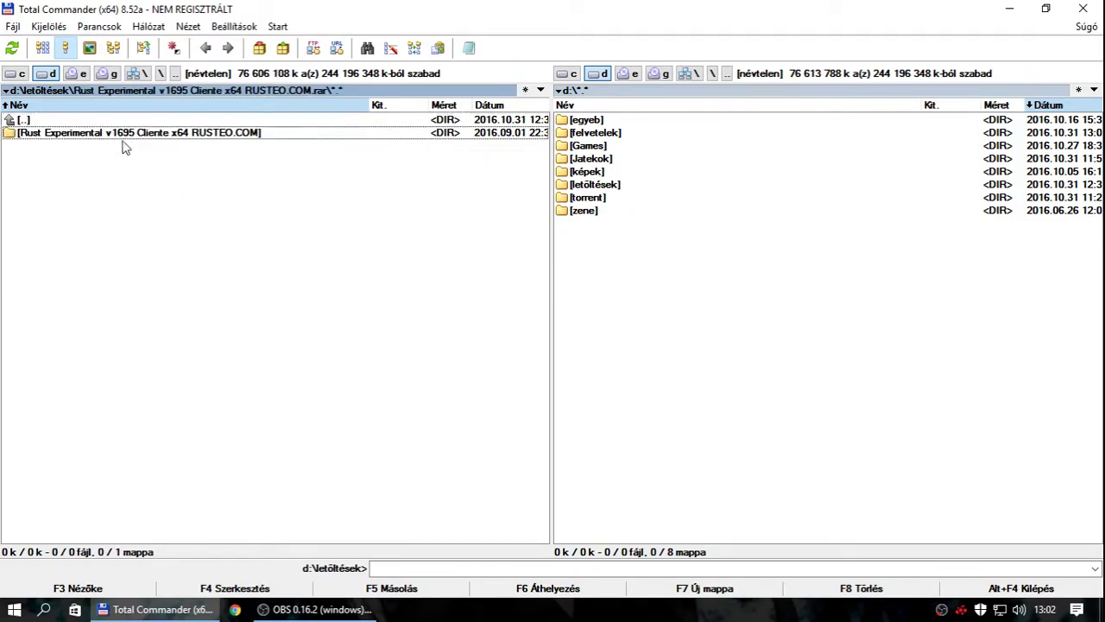
- Extract the v1695 client folder to the root of drive D, entering the archive password, and send the extraction to the background
key(Insert)
key(alt+F9)
click(441, 340)
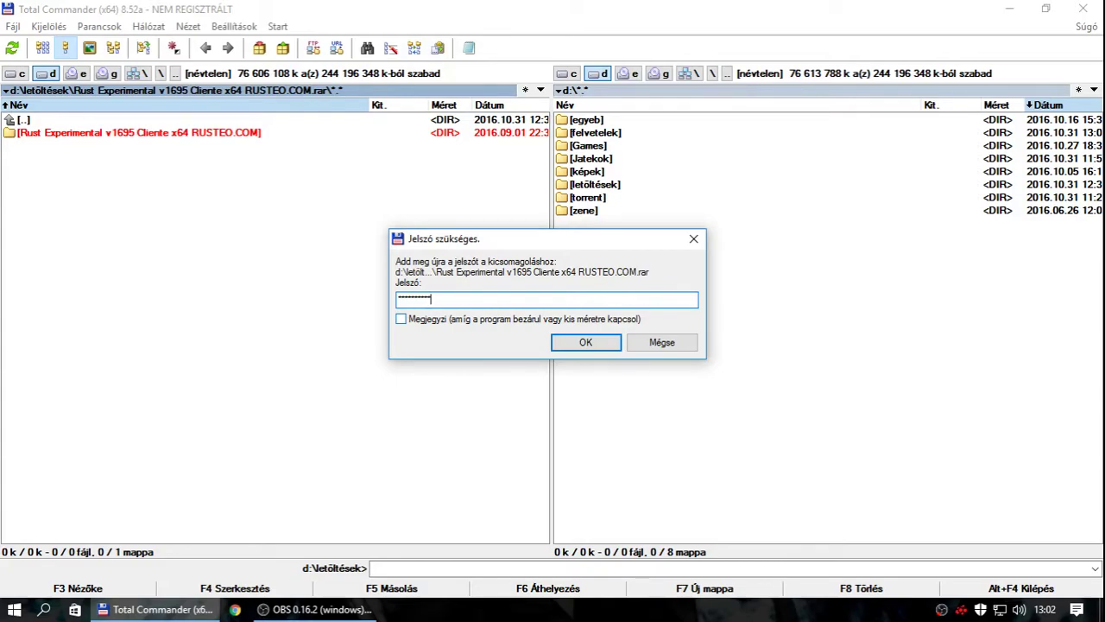
key(Return)
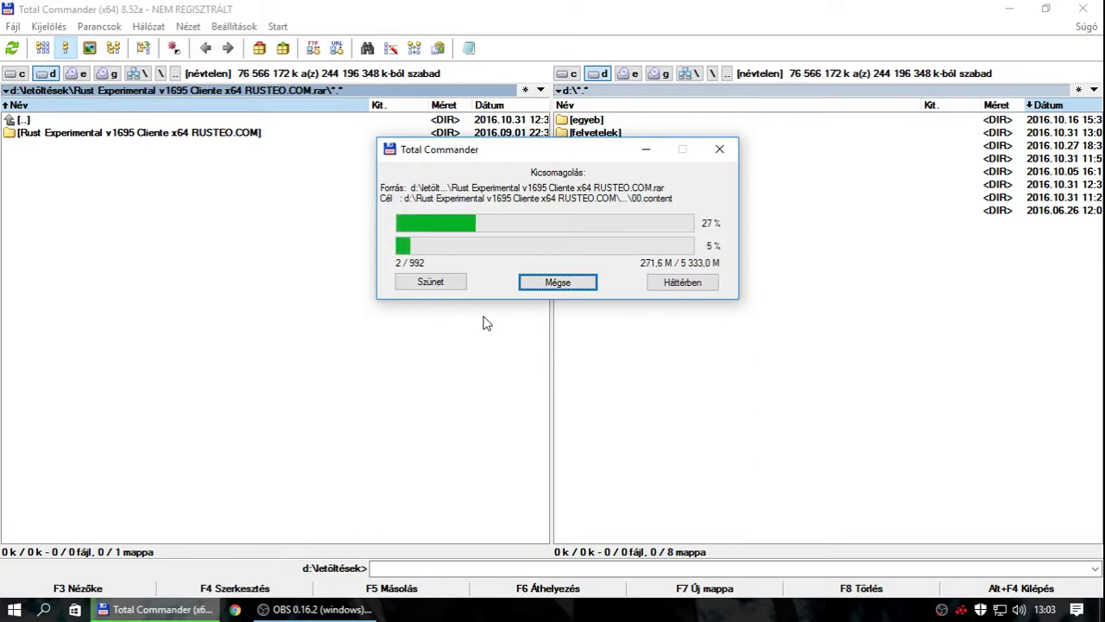
click(682, 282)
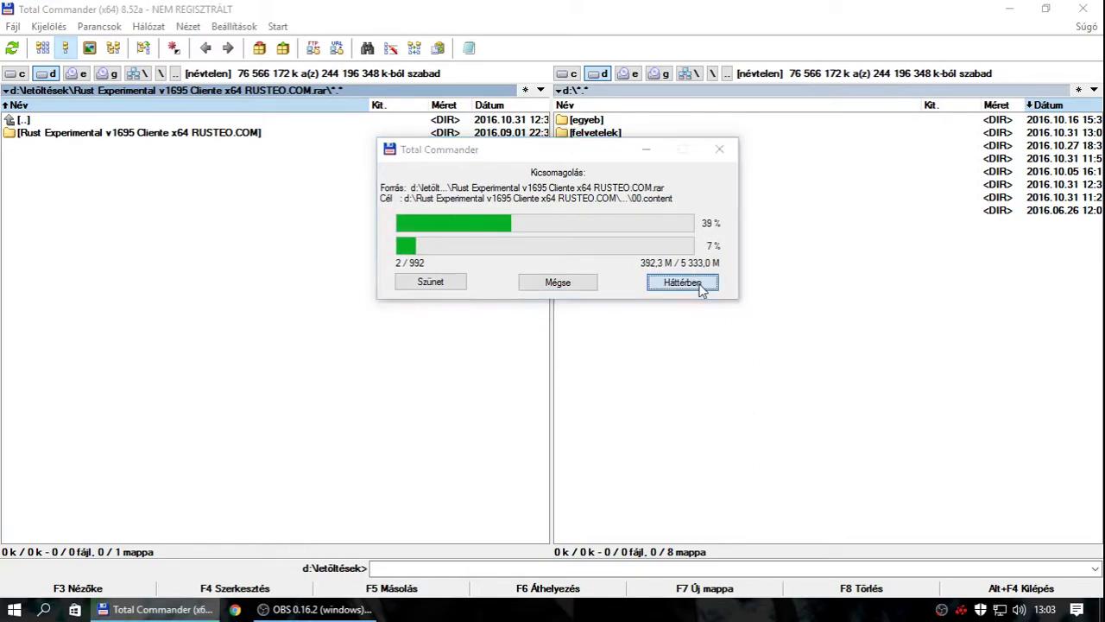
- Open the v1806 Parche Cliente x64 archive from d:\letöltések and bring up the v1695 extraction's progress window for monitoring
double_click(139, 122)
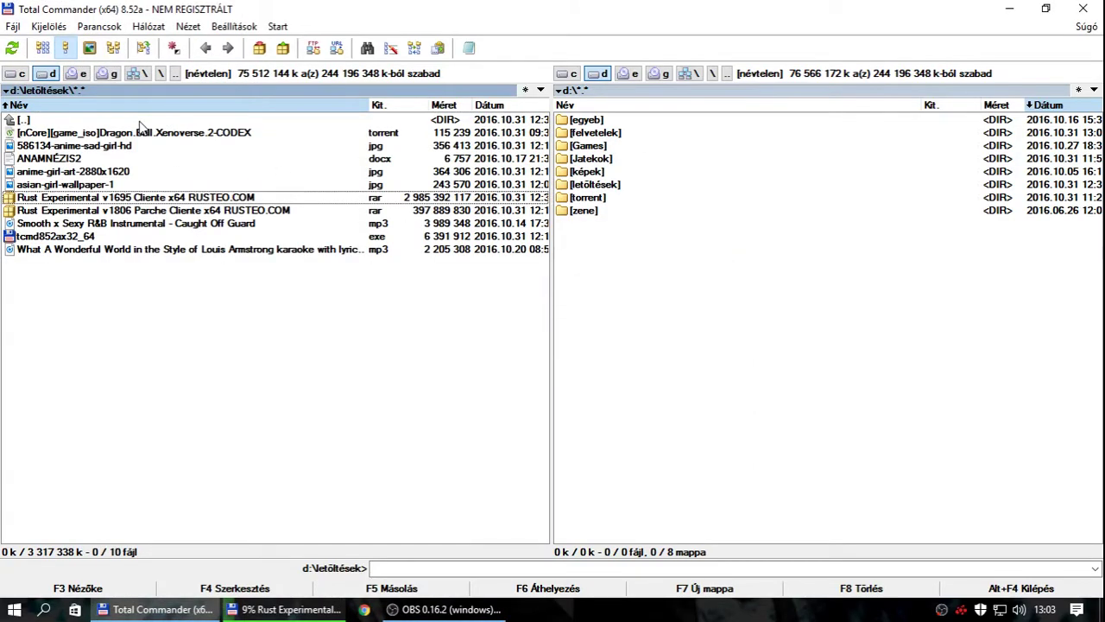
double_click(149, 213)
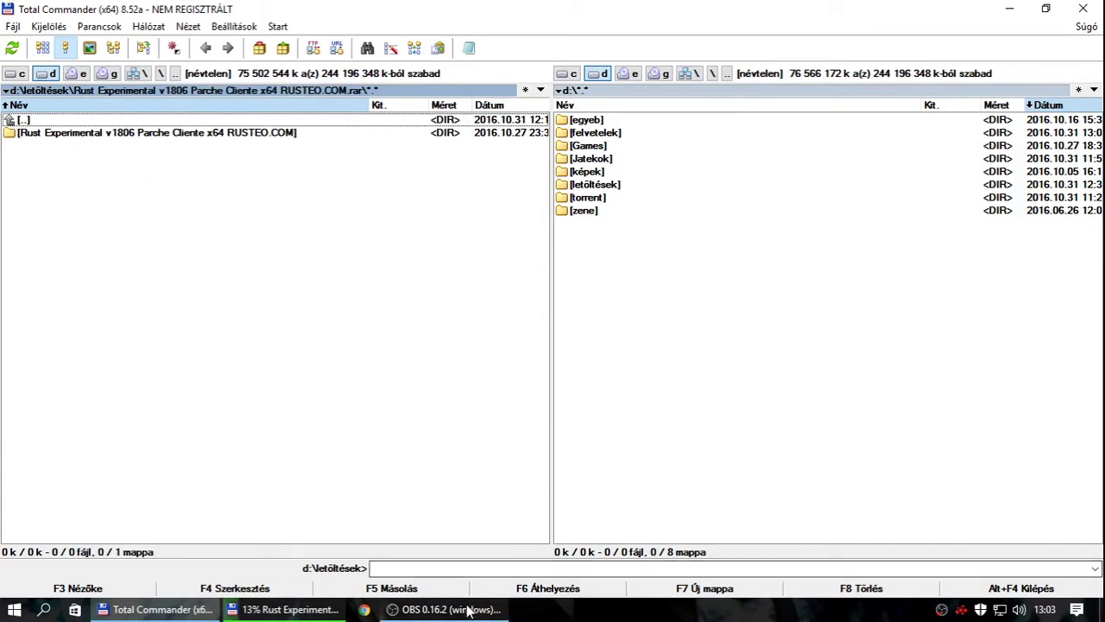
click(289, 608)
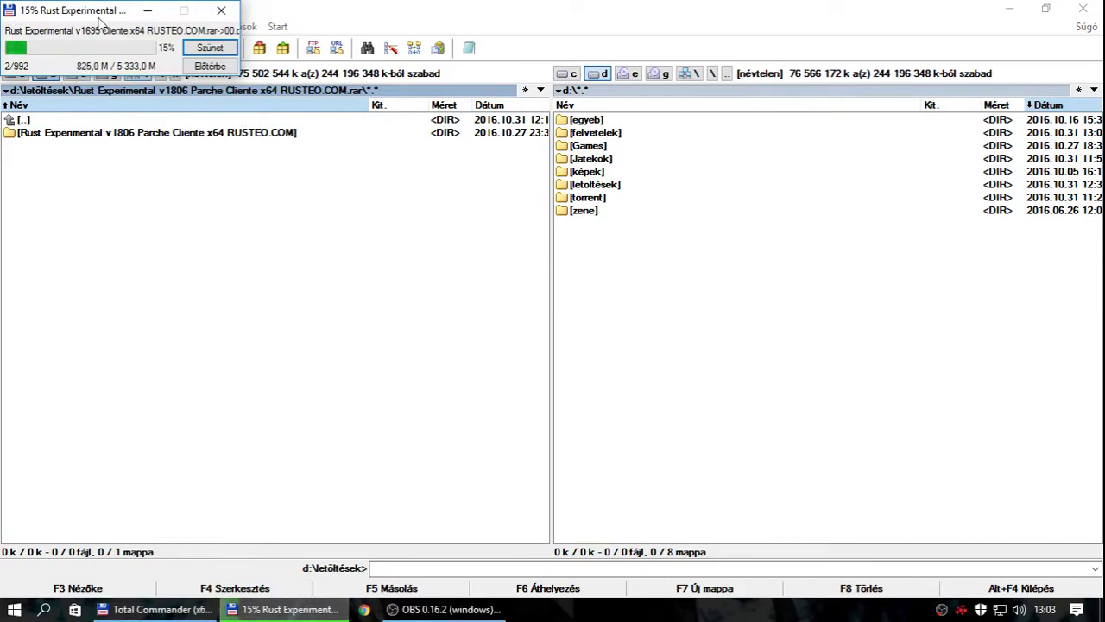
drag(92, 14, 403, 17)
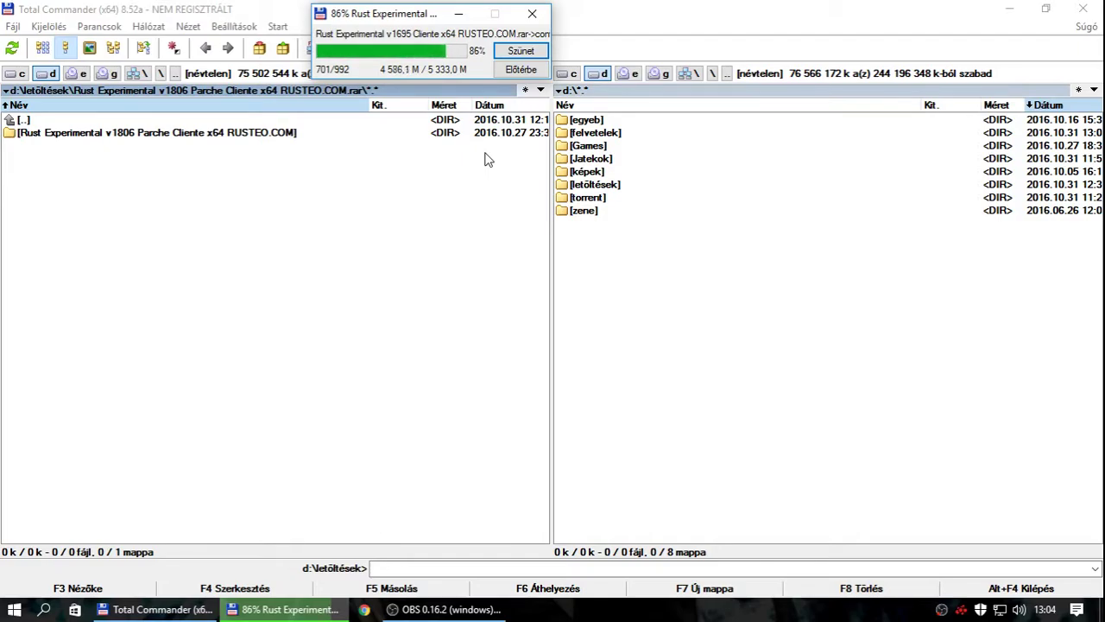
- Show drive D in both file lists, open the letöltések folder in one and select the v1695 client archive
click(19, 74)
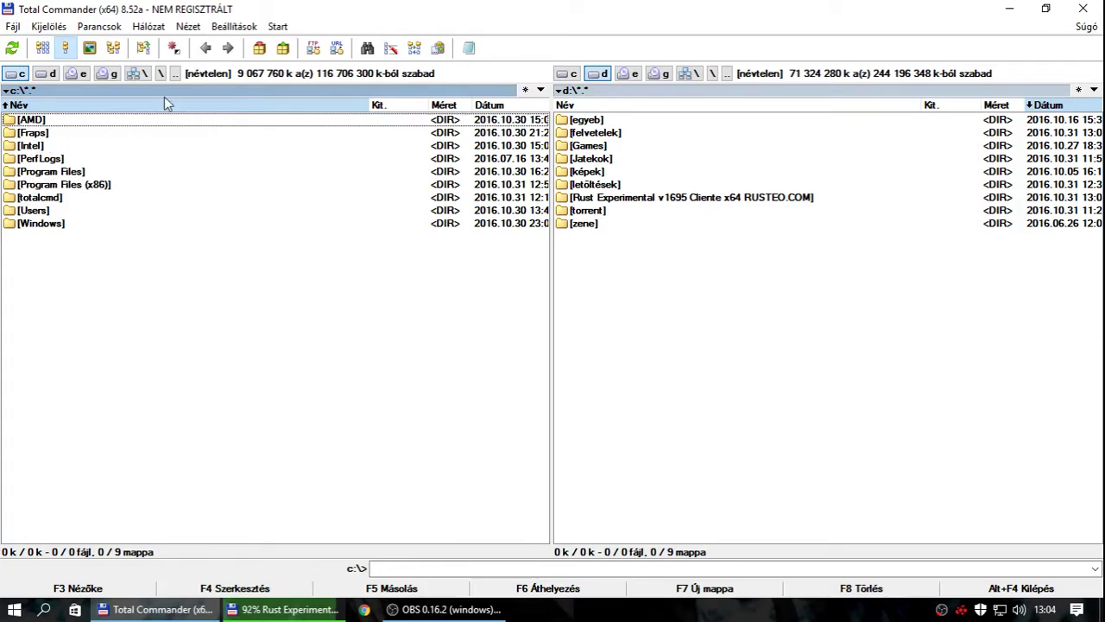
click(598, 74)
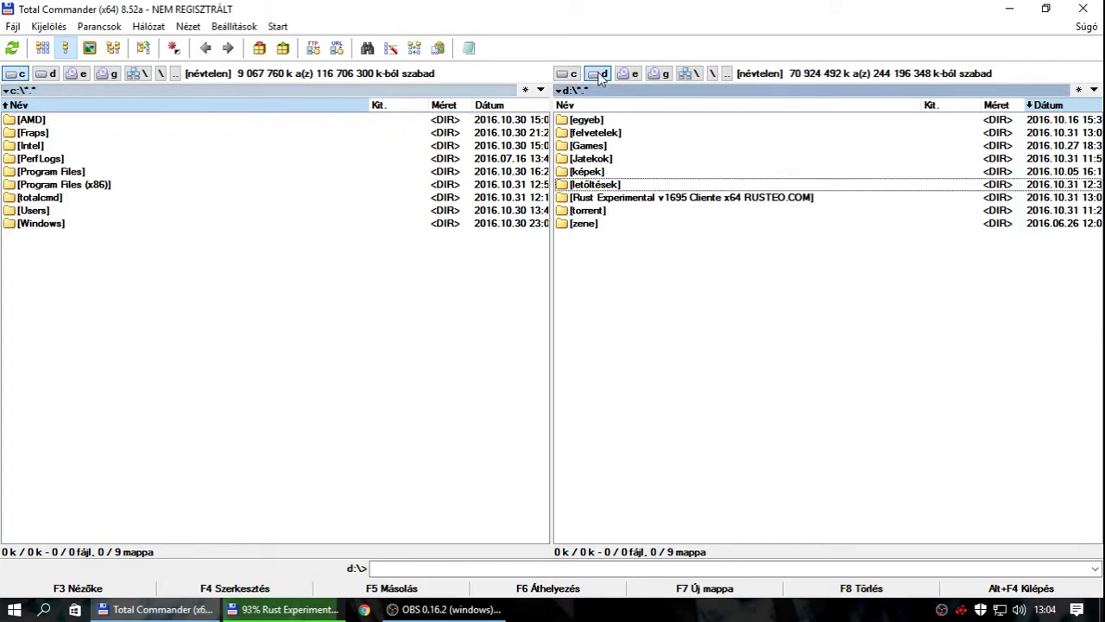
click(48, 75)
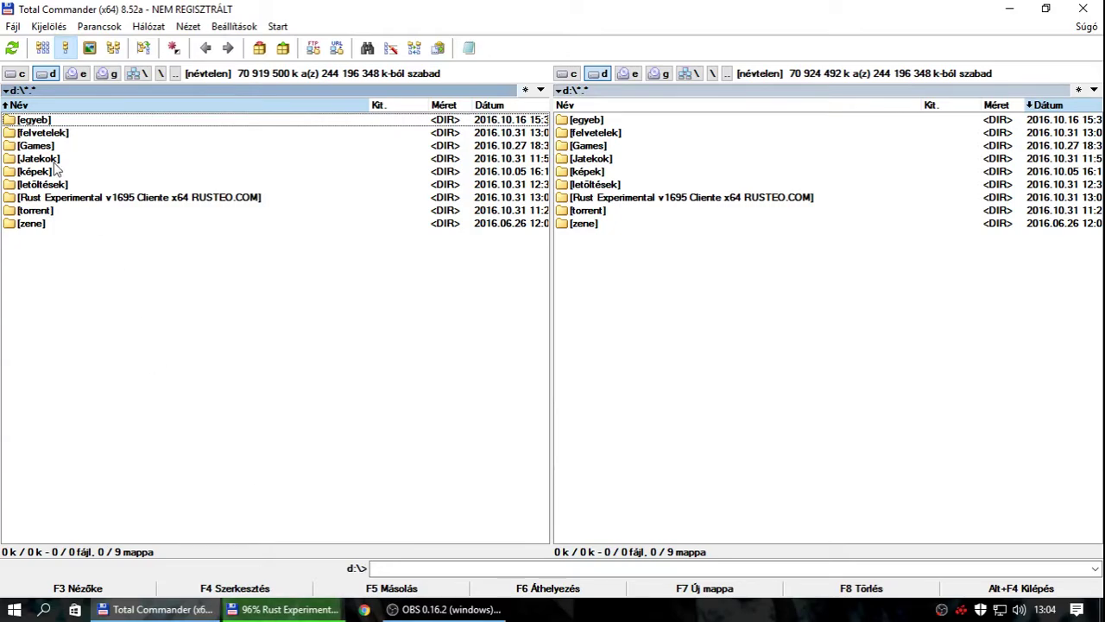
click(50, 134)
double_click(48, 184)
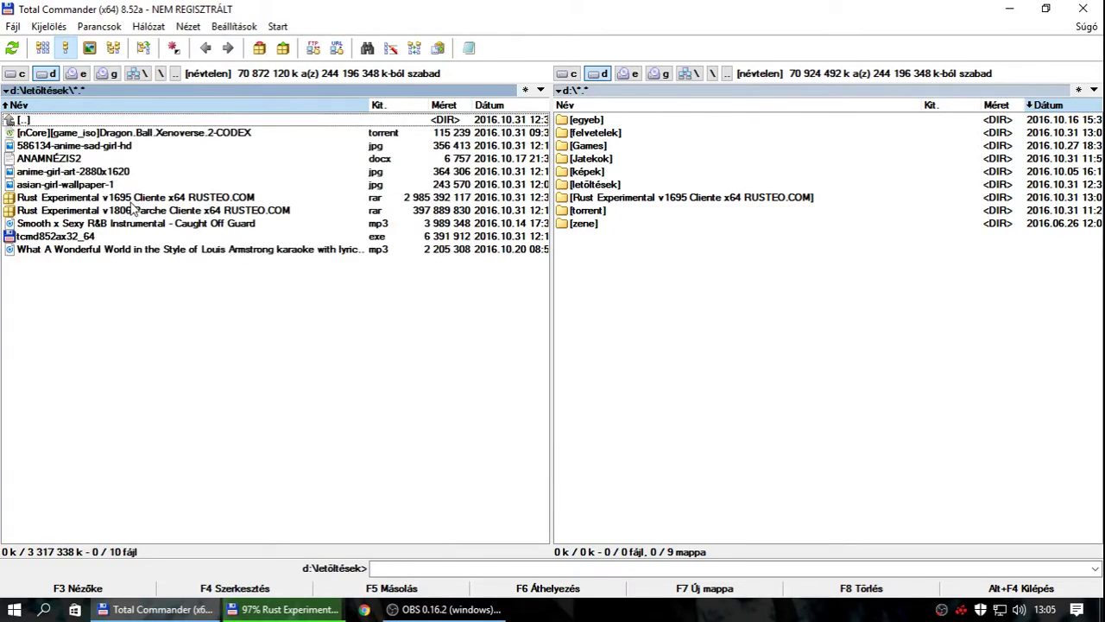
click(402, 199)
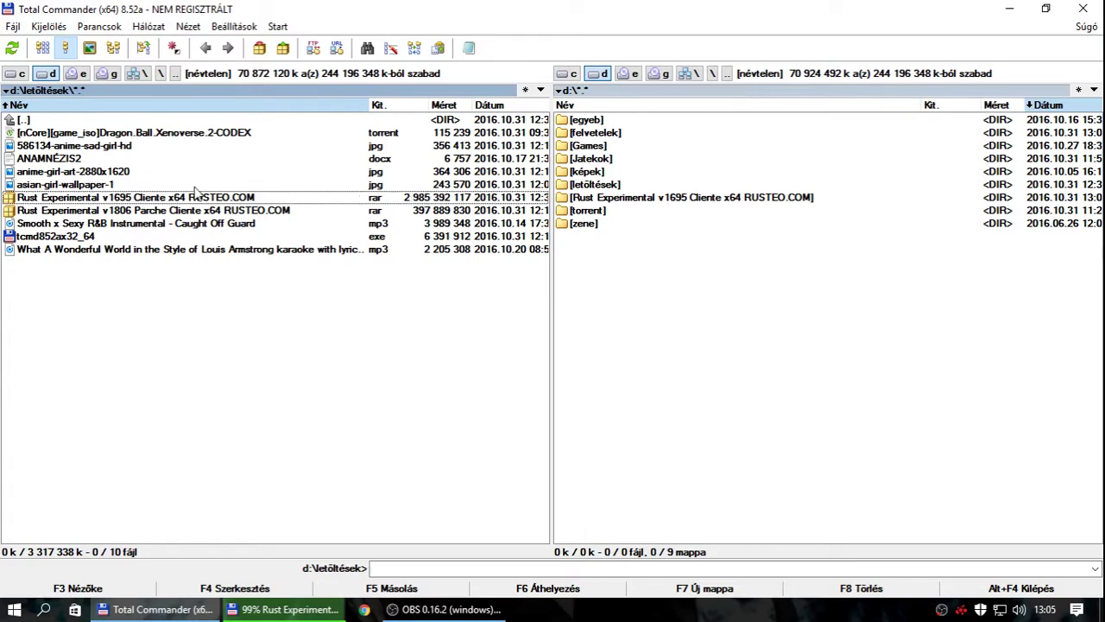
- Calculate the total size of the extracted Rust Experimental v1695 Cliente x64 folder on drive D
click(628, 203)
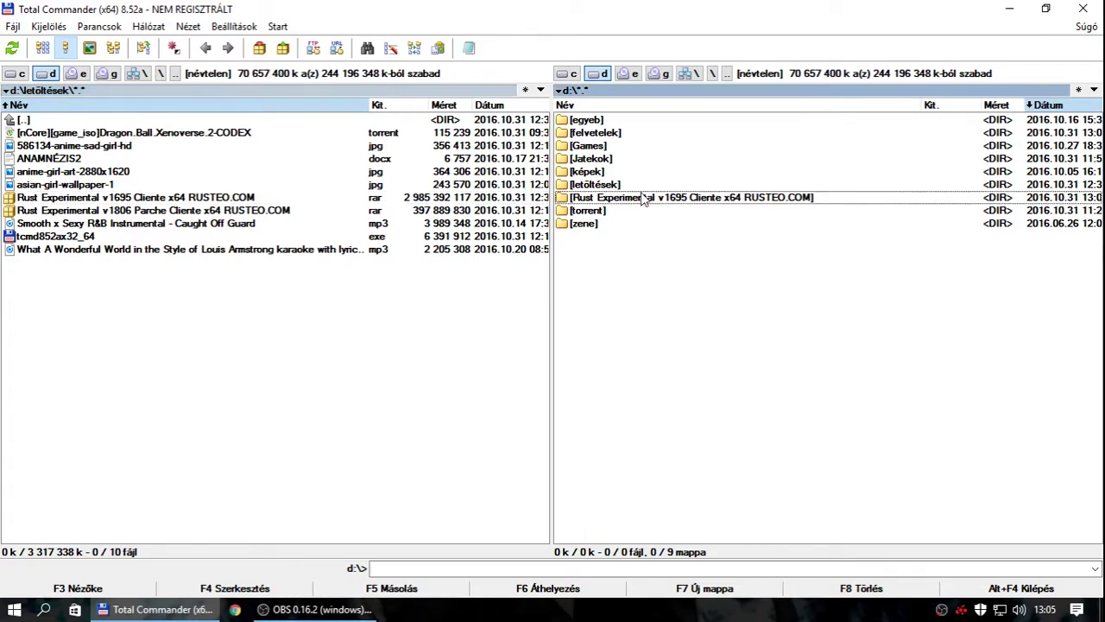
key(space)
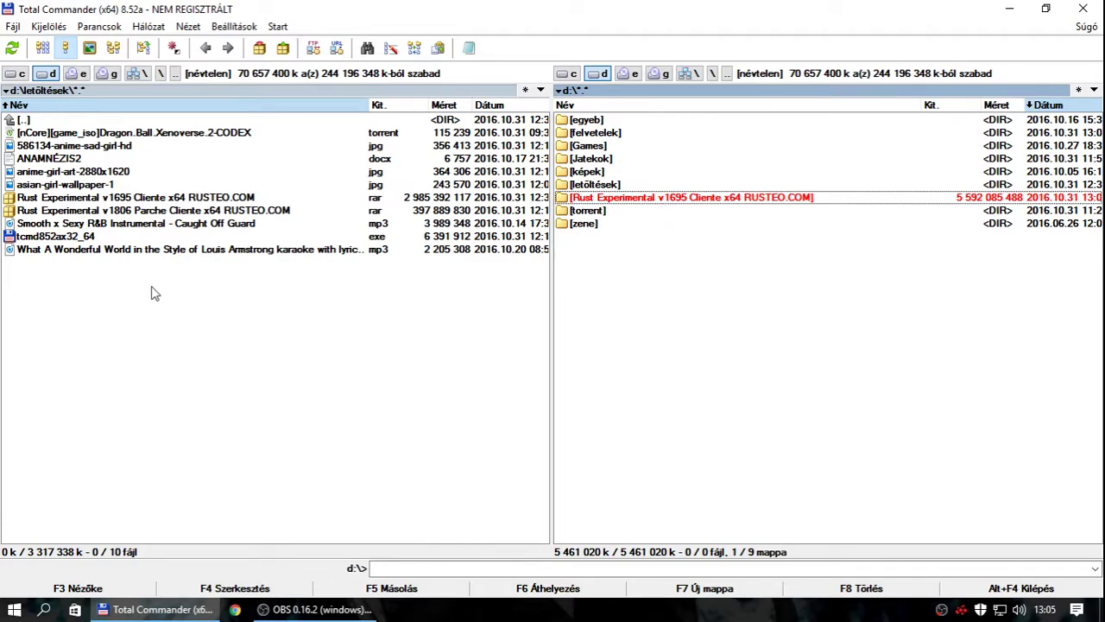
- Extract RusteoGamePatcher-v1806x64 from the v1806 Parche Cliente x64 archive to the root of drive D, entering the archive password, and leave the archive
double_click(76, 208)
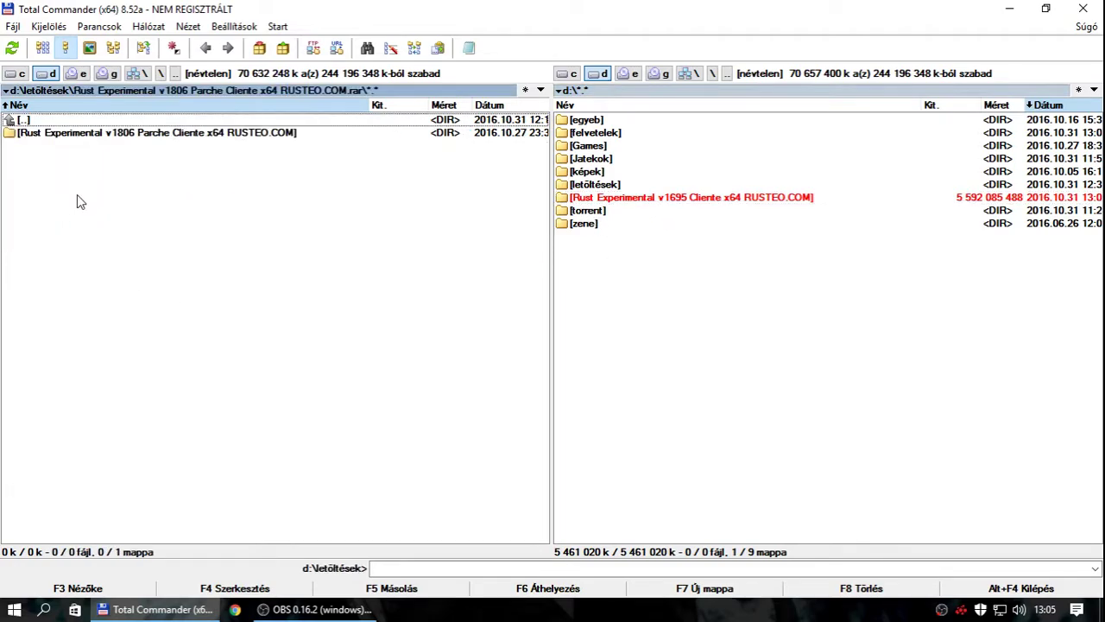
double_click(71, 135)
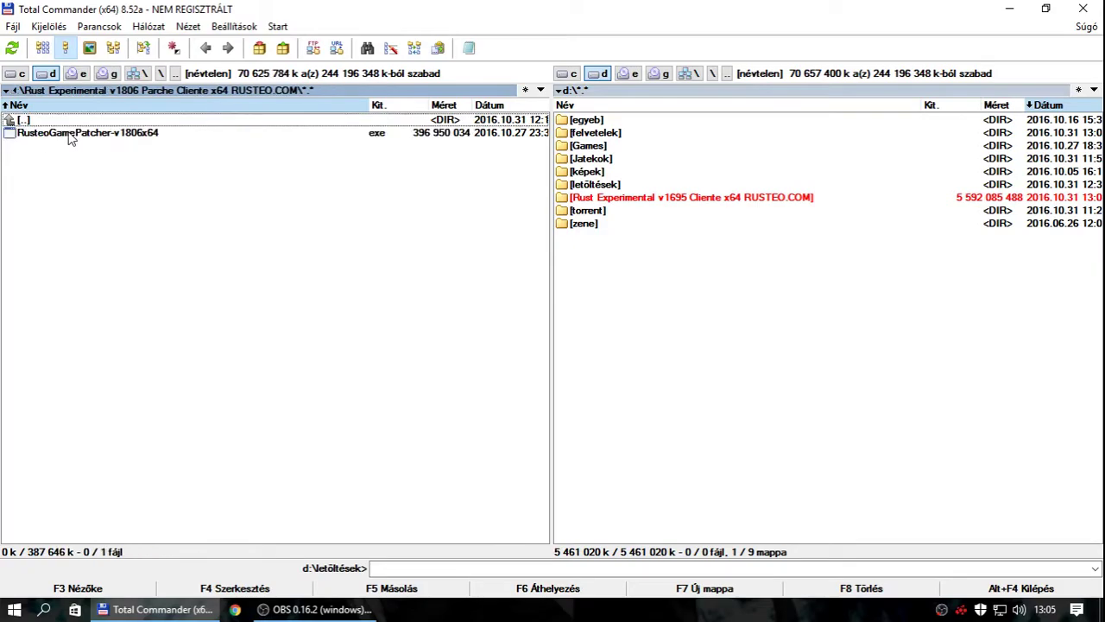
double_click(64, 121)
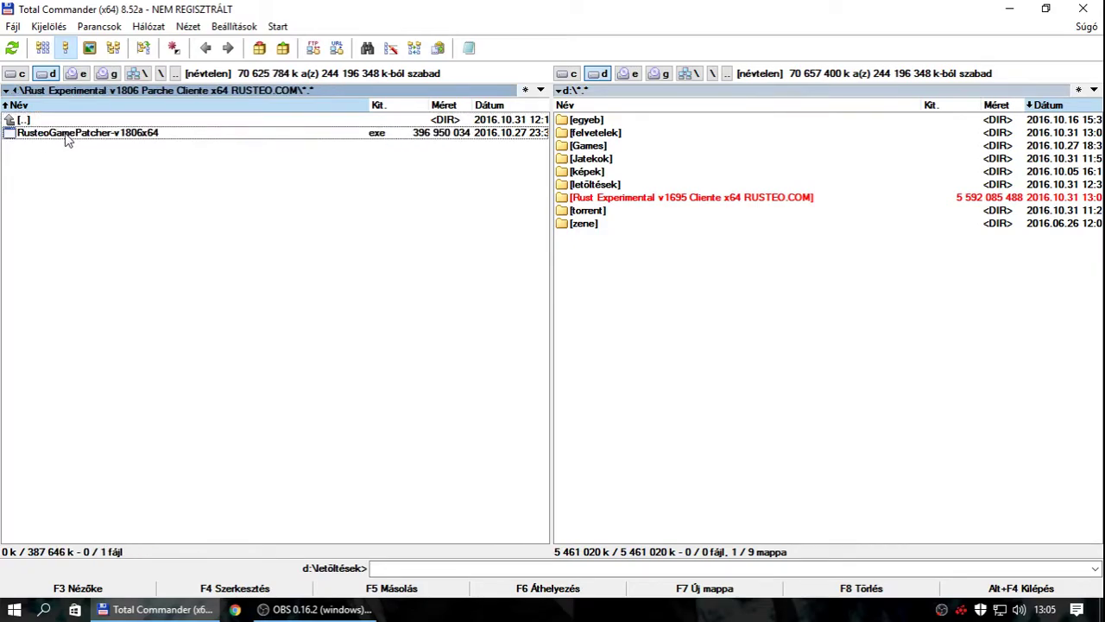
double_click(62, 126)
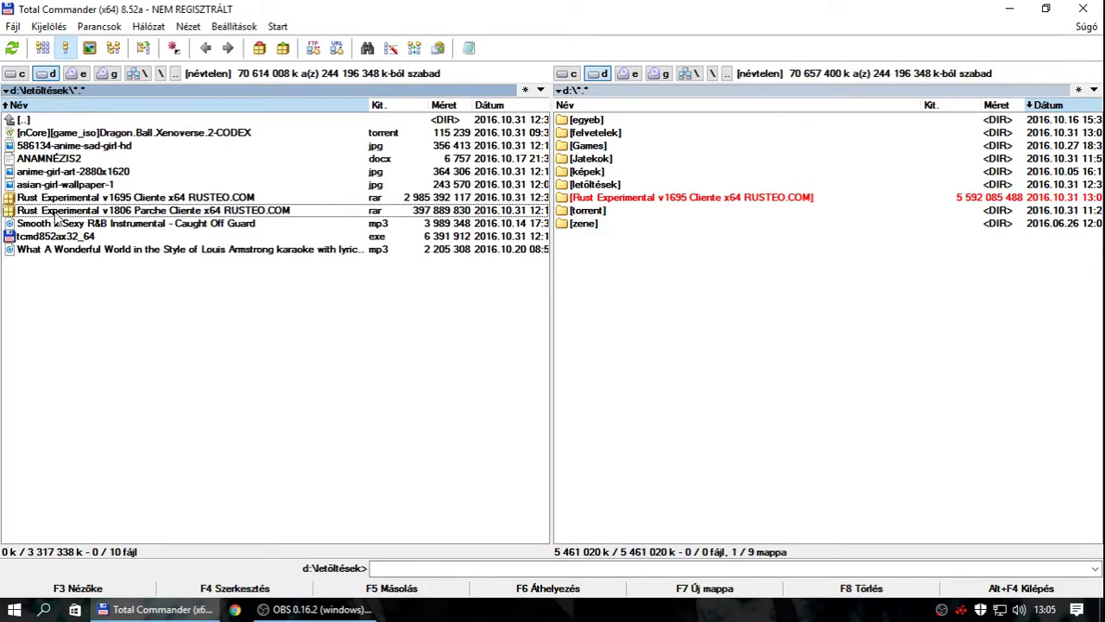
key(Return)
double_click(68, 136)
drag(67, 136, 715, 393)
click(437, 342)
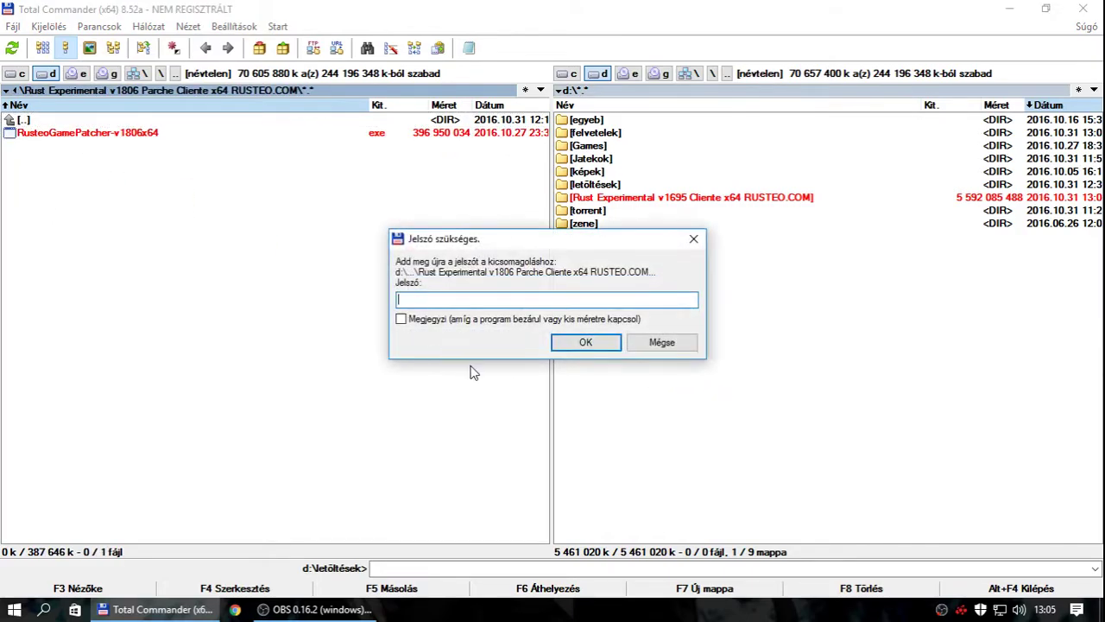
text(r)
key(Return)
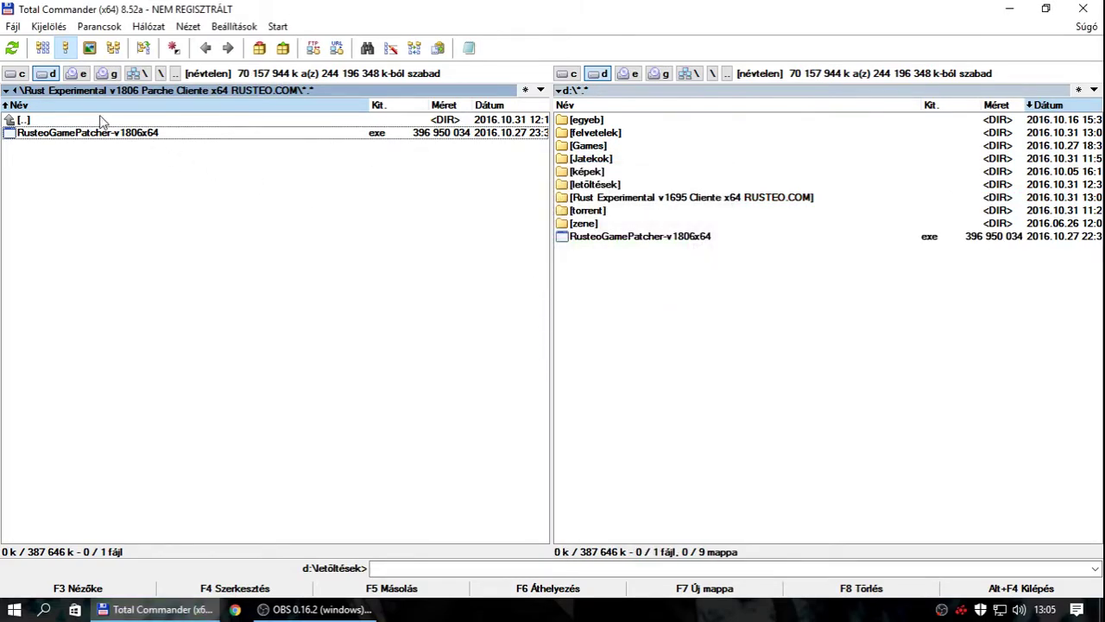
double_click(99, 123)
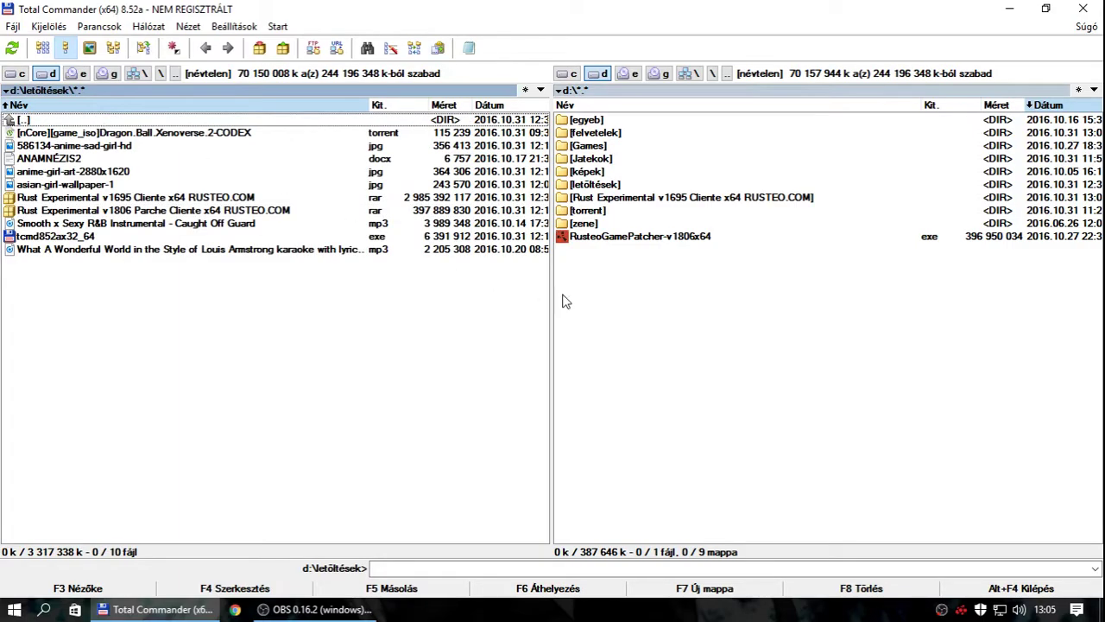
- Run the extracted RusteoGamePatcher-v1806x64 as administrator, reposition its window and briefly view its linked v1695 download page
right_click(605, 239)
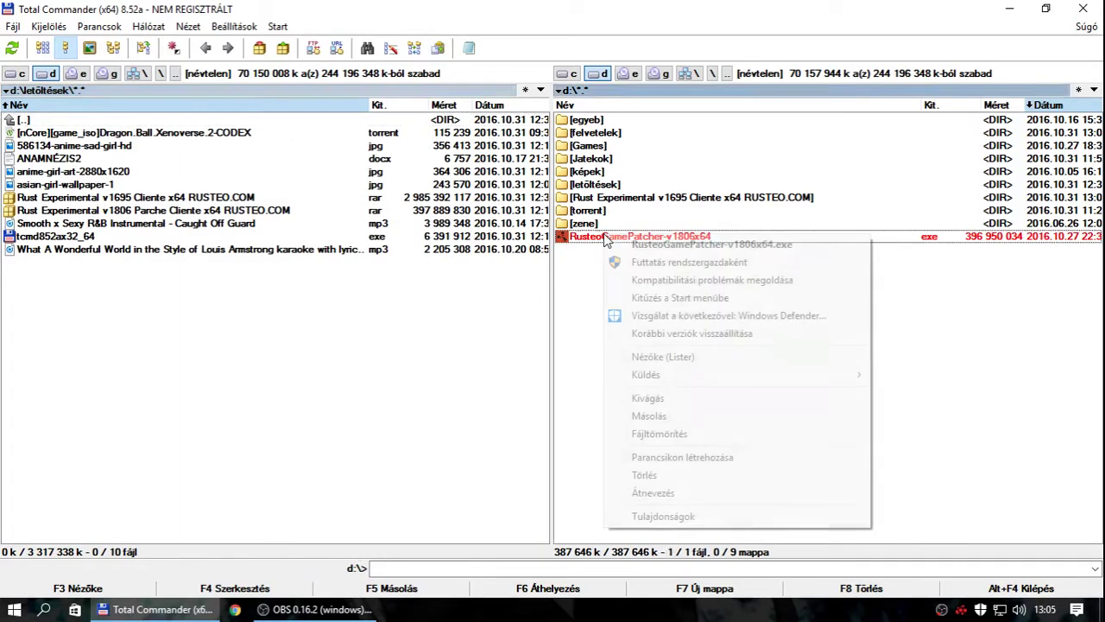
click(660, 268)
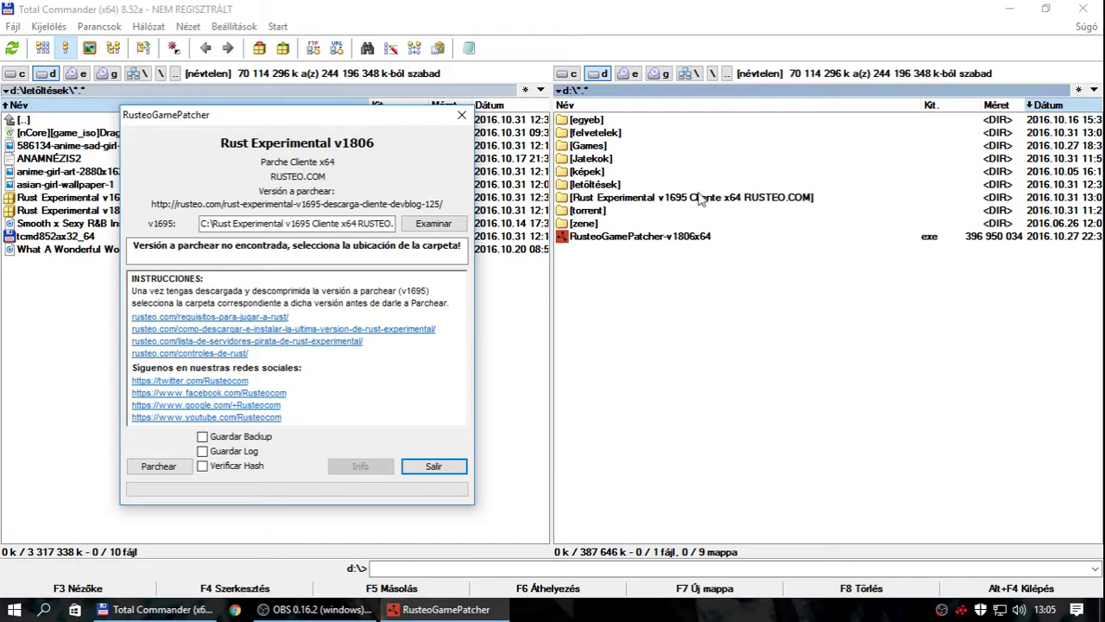
drag(269, 128, 336, 133)
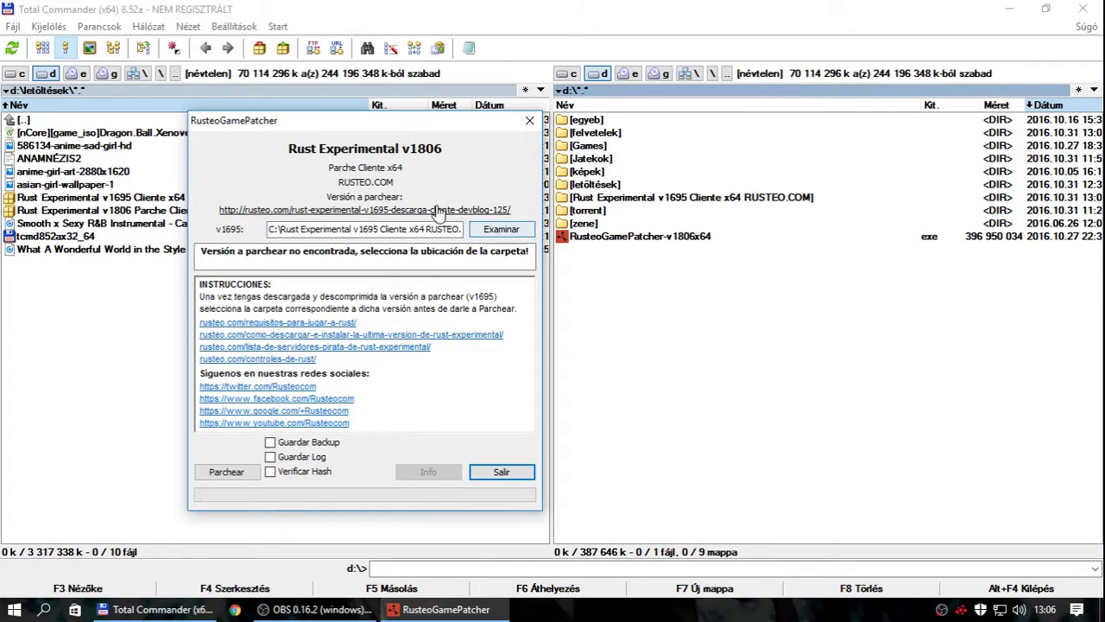
click(440, 209)
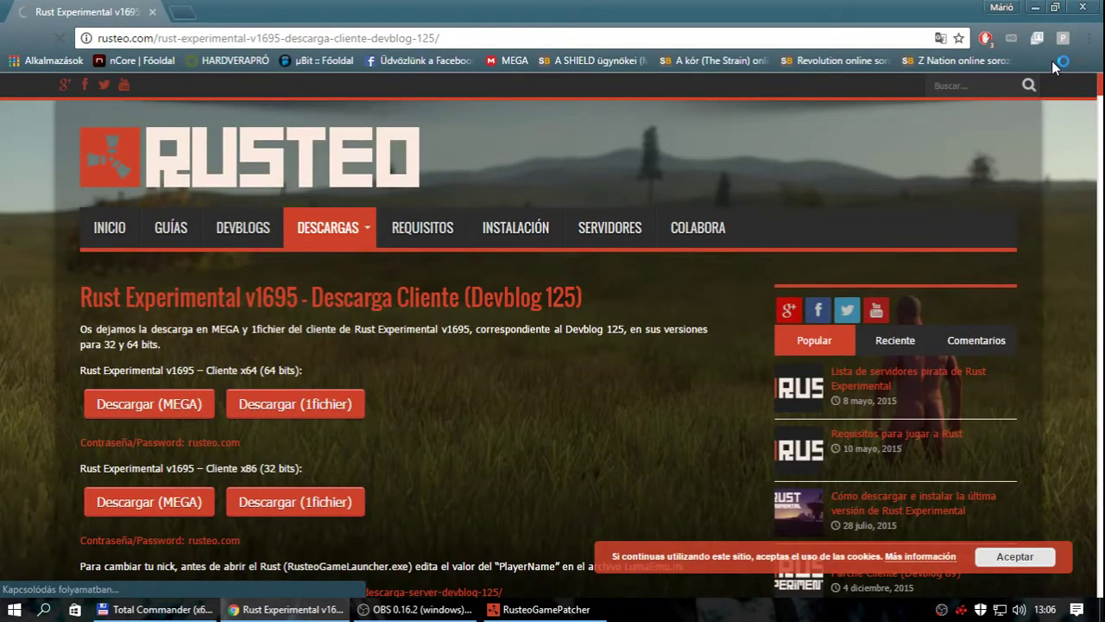
click(1083, 7)
- Set the patcher's v1695 location to the Rust Experimental v1695 Cliente x64 RUSTEO.COM folder on drive D and start patching
click(504, 229)
scroll(527, 346, down, 3)
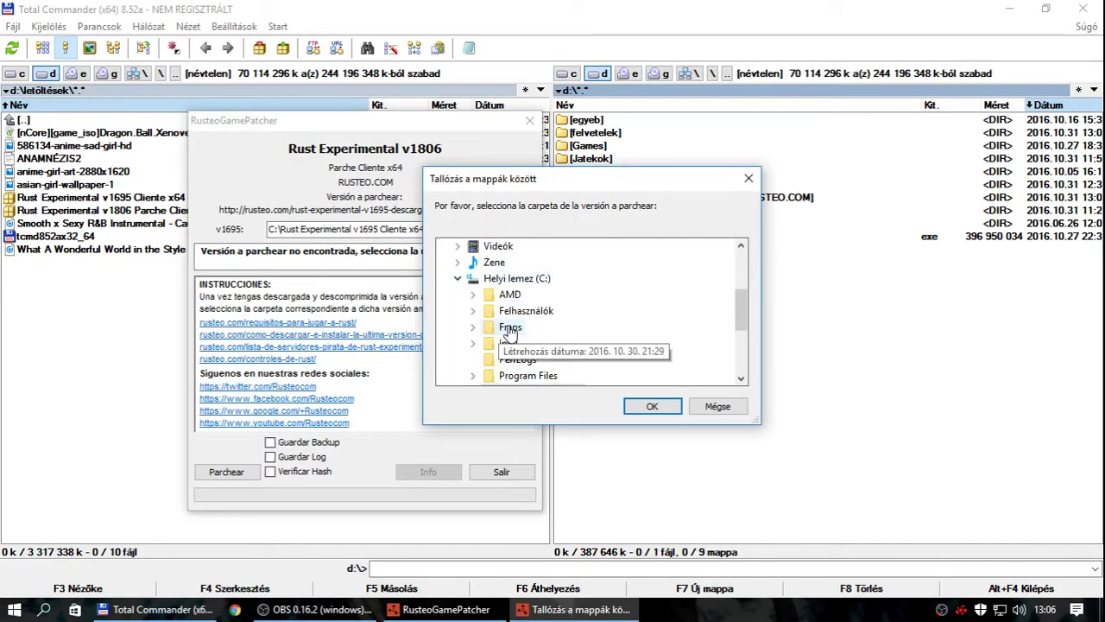
scroll(532, 348, down, 2)
click(508, 296)
click(531, 359)
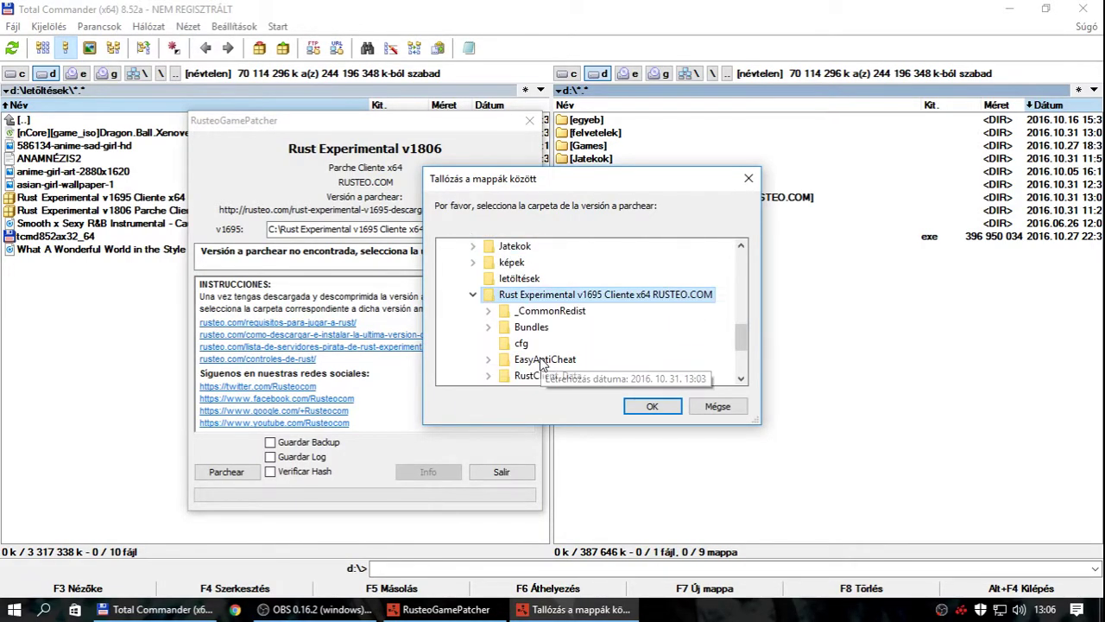
click(644, 400)
click(202, 473)
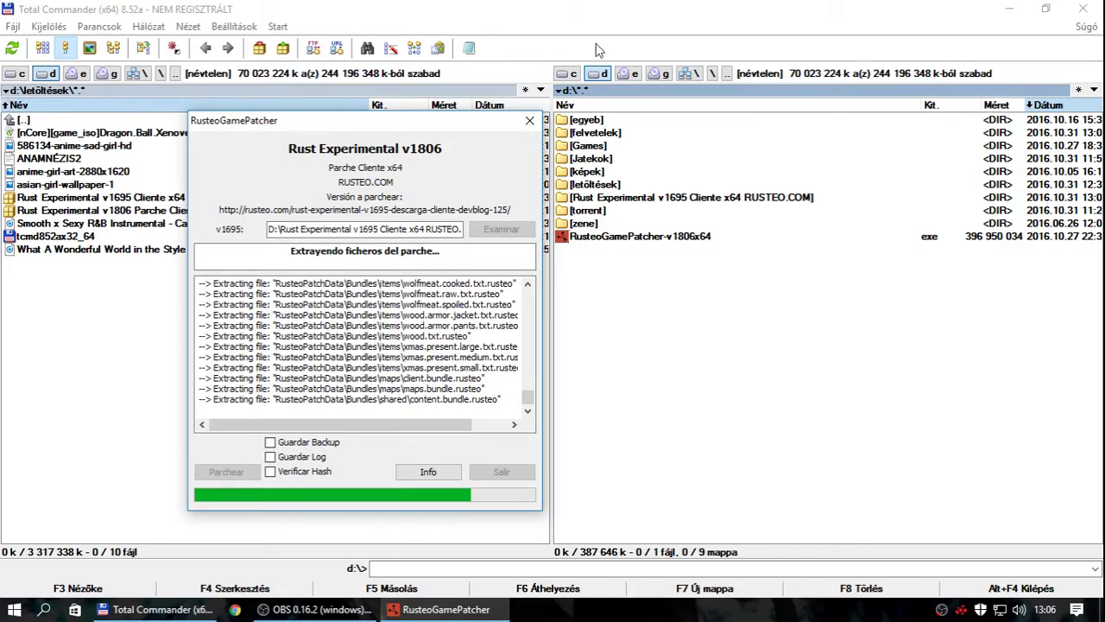
- Minimize the Total Commander and OBS windows, keeping only the patcher open on the desktop
click(1007, 8)
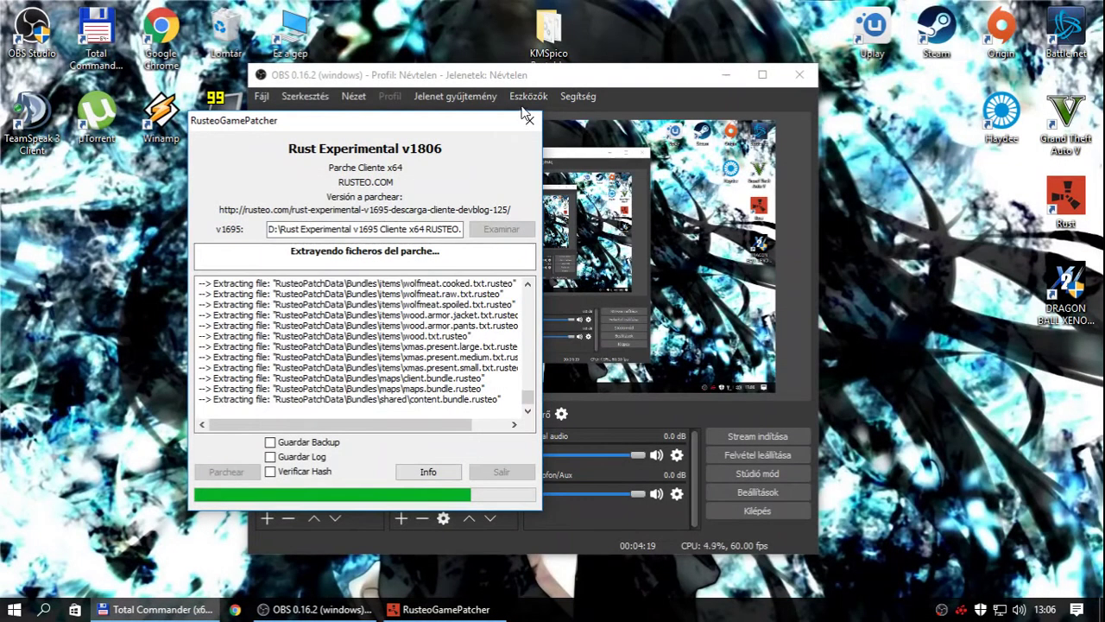
drag(573, 76, 609, 76)
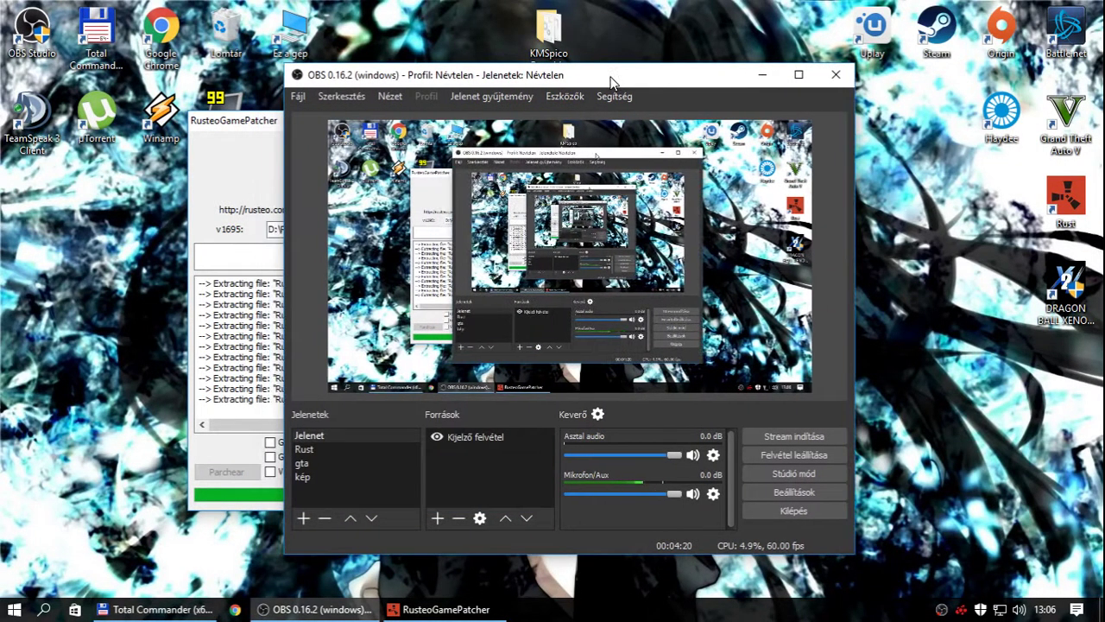
click(767, 77)
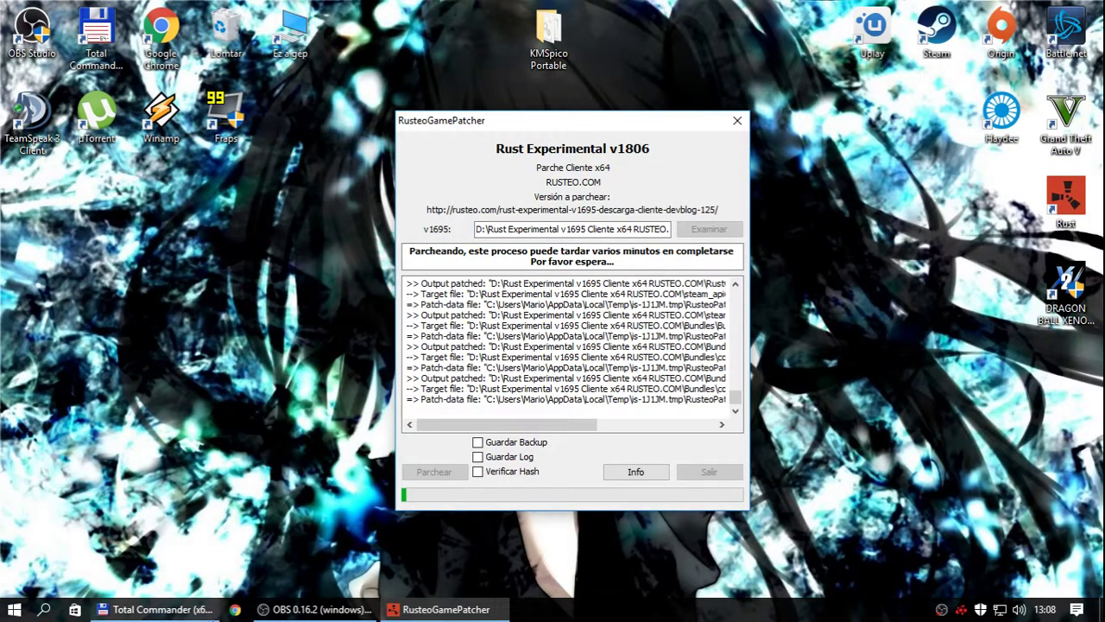
- Switch to Chrome, search Google for "rust cracked servers" and open the Cracked Rust Servers Enjin forum
click(234, 608)
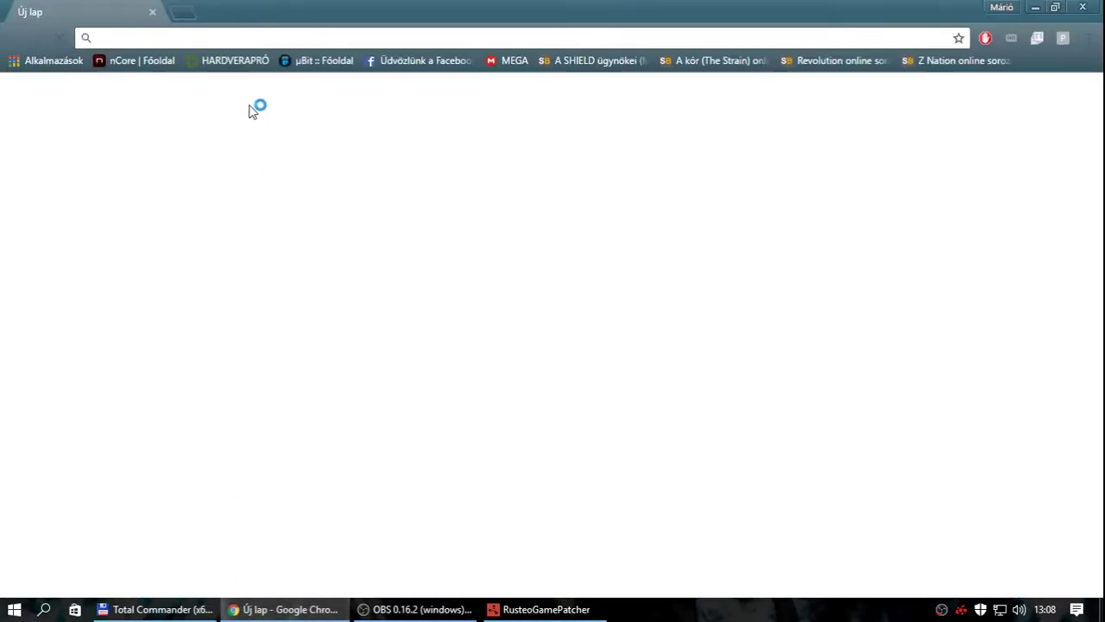
text(rusr)
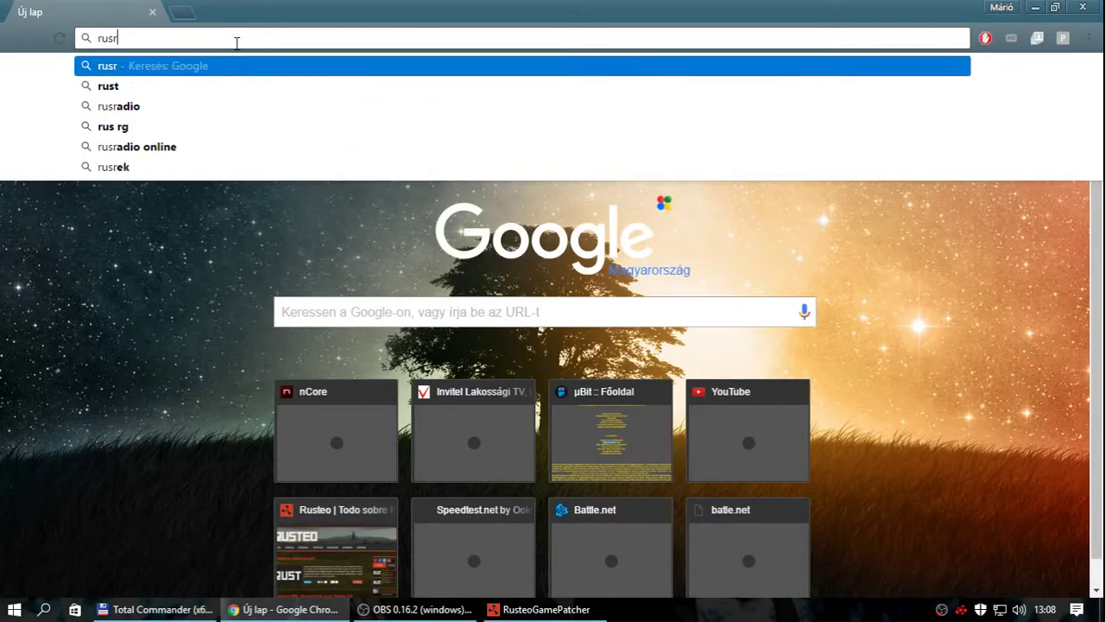
key(BackSpace)
text(t)
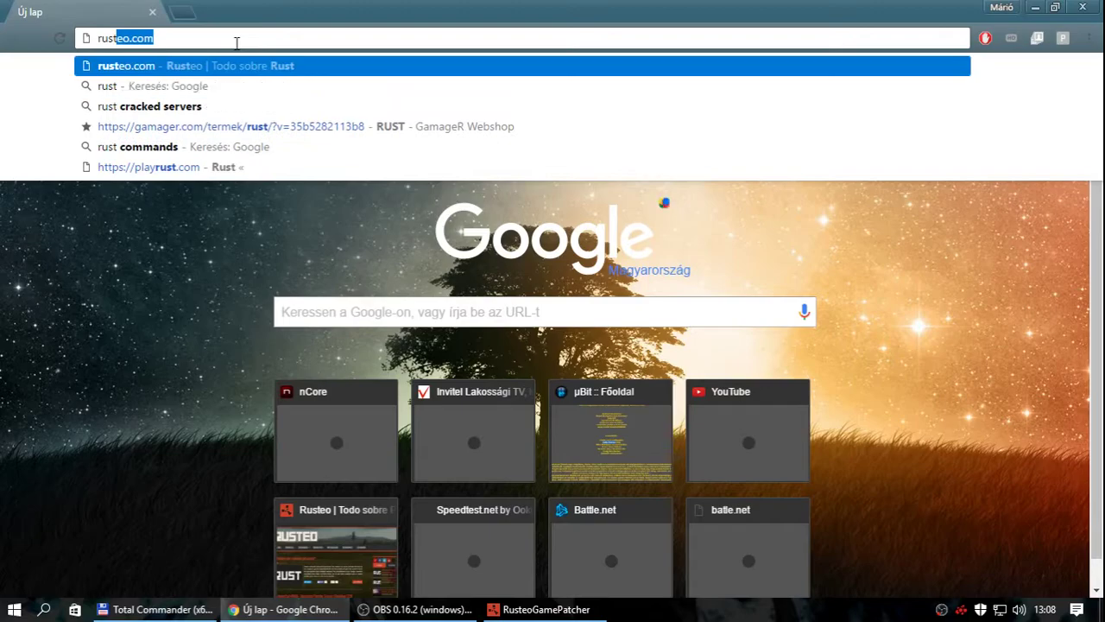
click(175, 107)
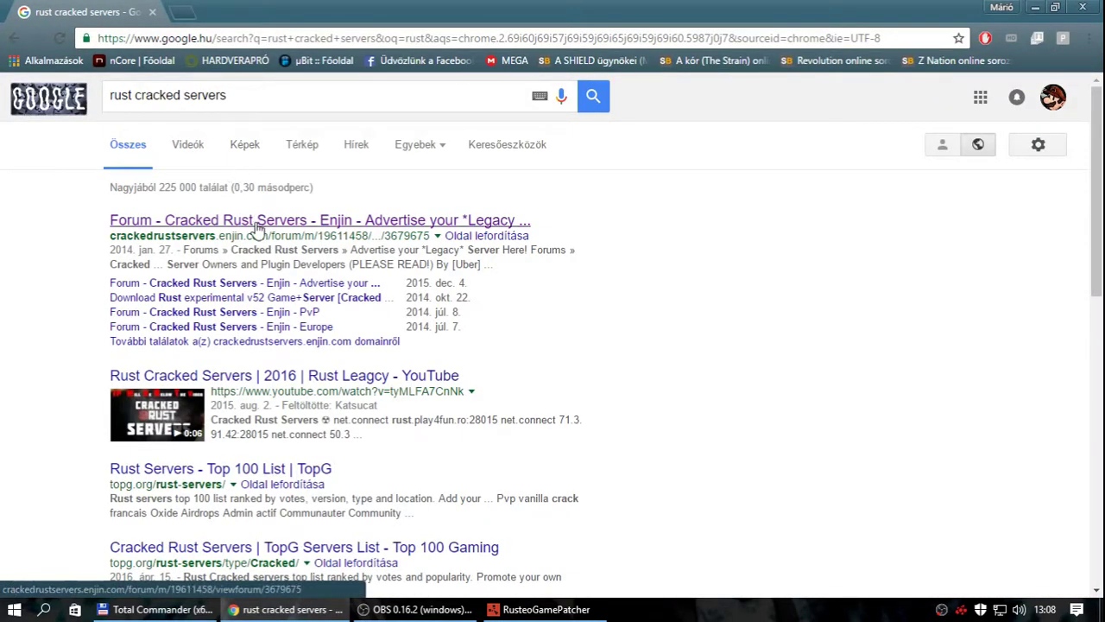
click(257, 222)
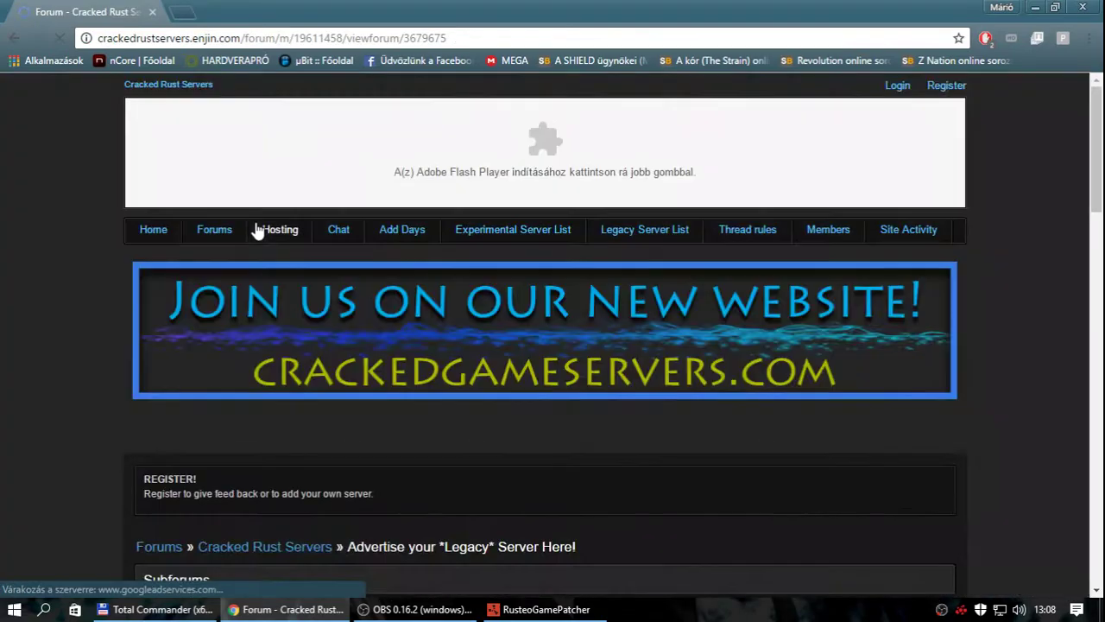
- Browse the forum's Legacy server threads and open the Delta Gaming Rust Legacy Server thread
scroll(958, 252, down, 3)
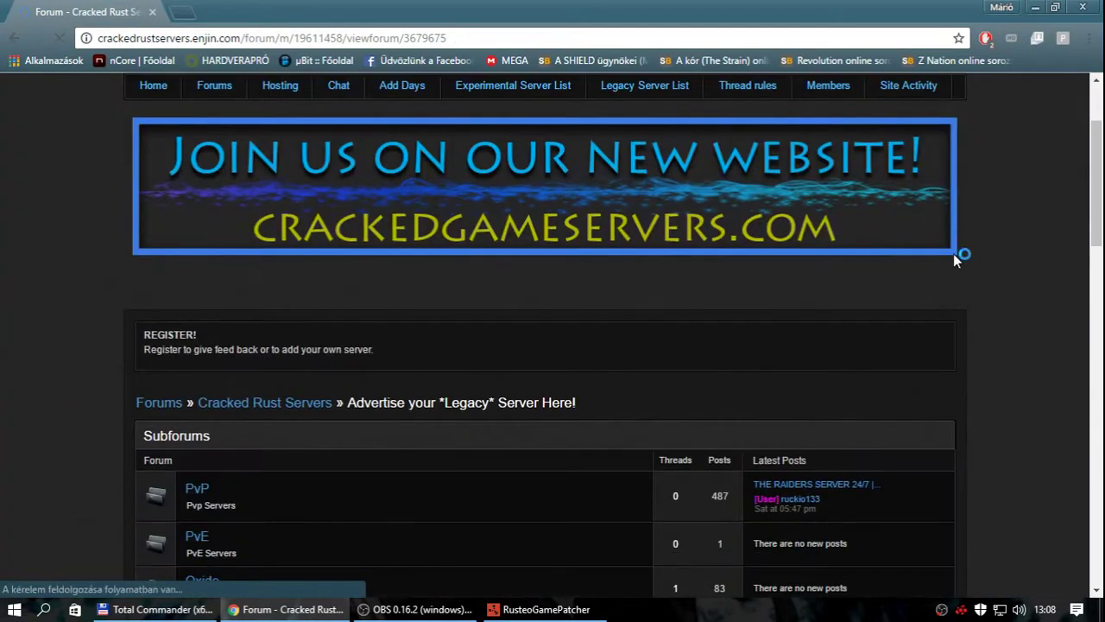
scroll(131, 322, down, 7)
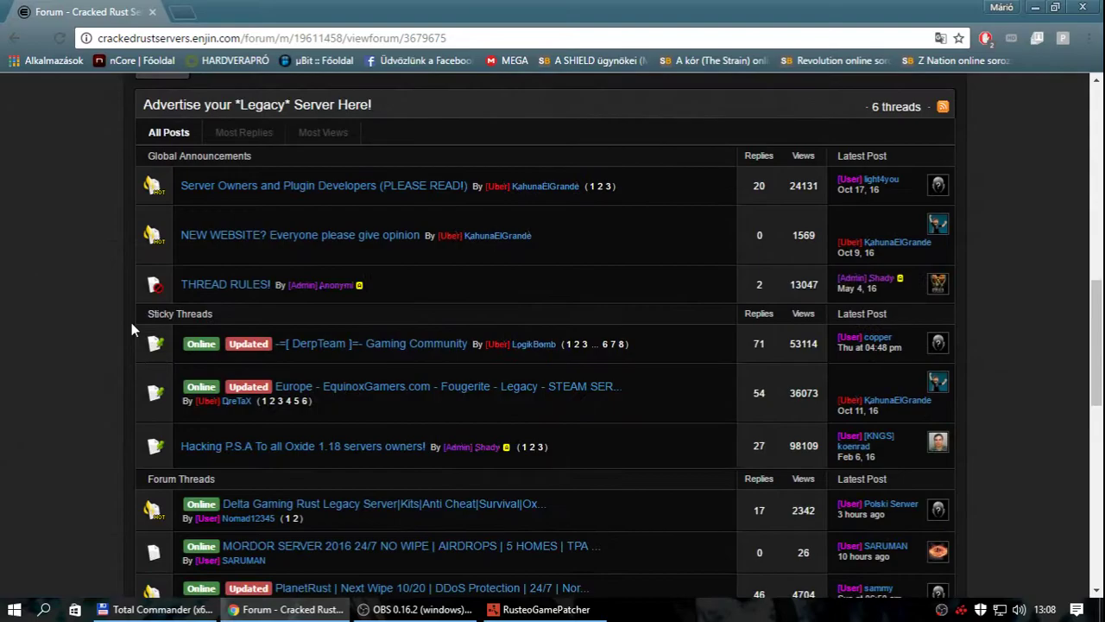
scroll(151, 328, up, 1)
scroll(4, 373, down, 4)
scroll(166, 505, down, 5)
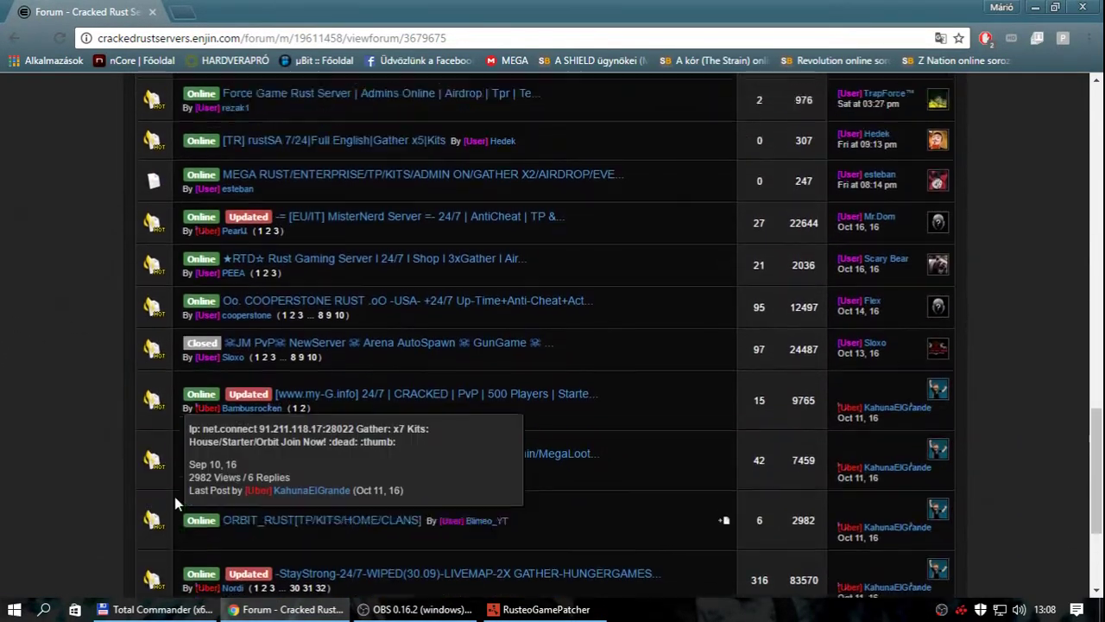
scroll(181, 509, up, 7)
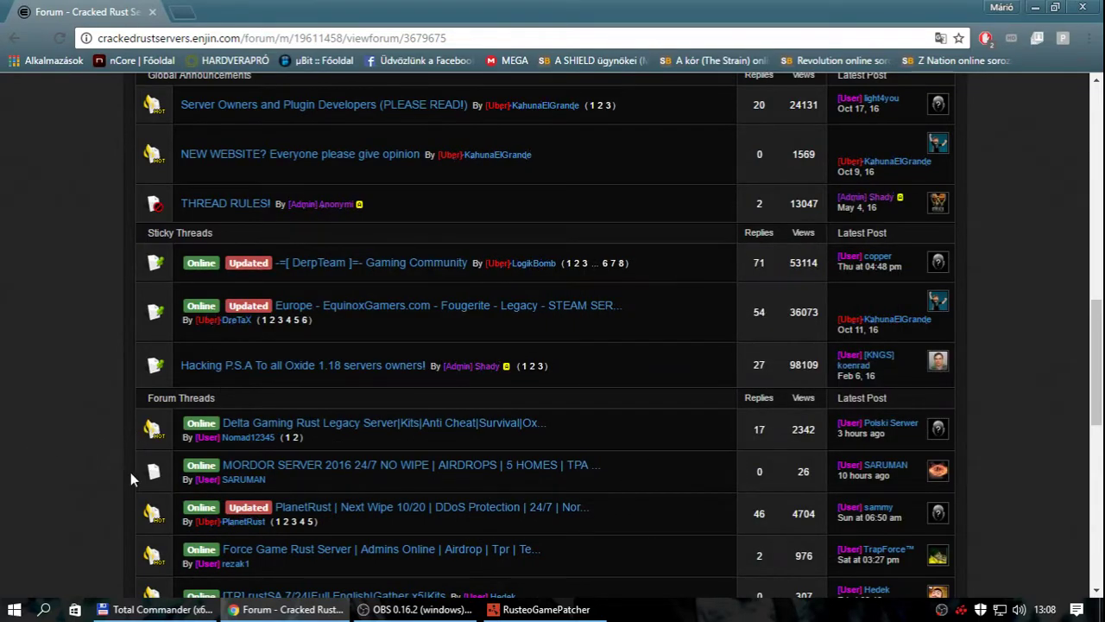
scroll(129, 475, down, 1)
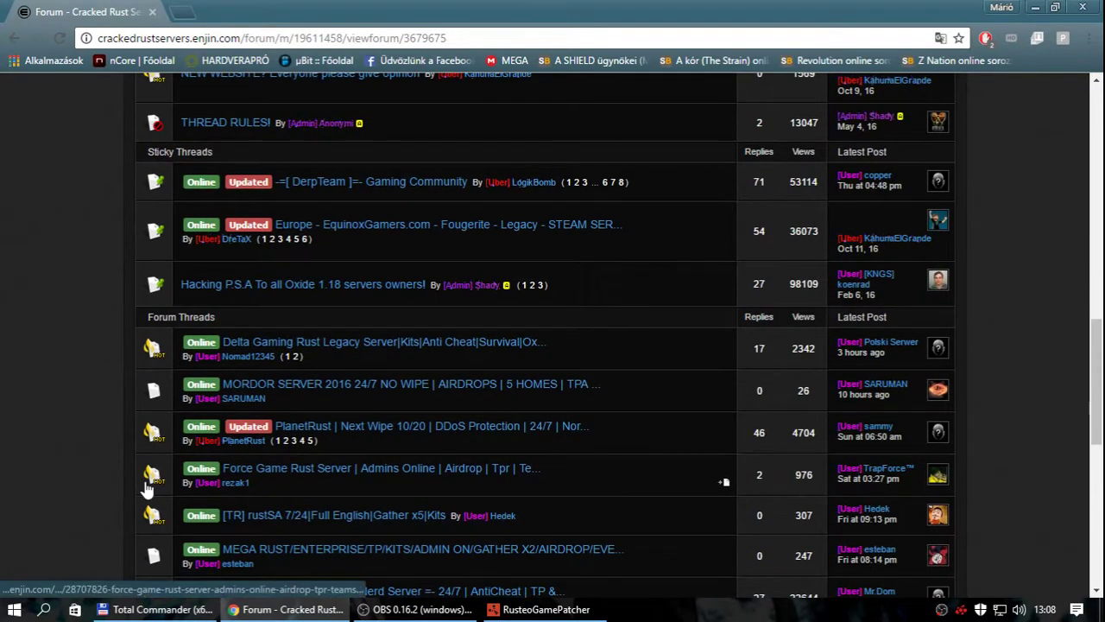
click(309, 343)
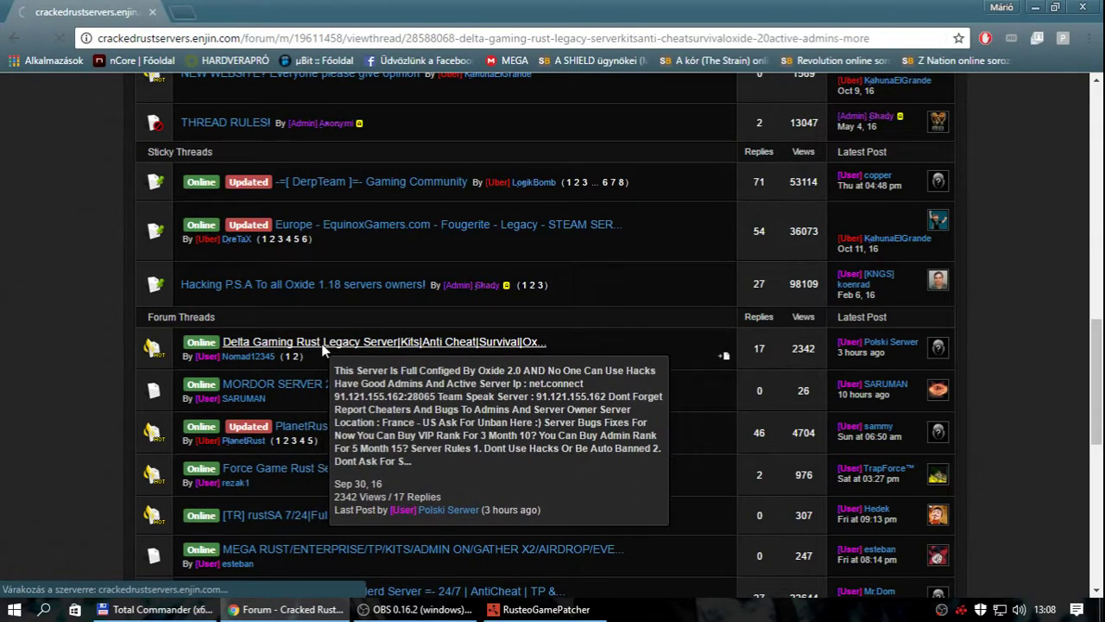
- Copy the server address text "connect 91.121.155.162:28065" from the Delta Gaming thread
scroll(73, 466, down, 8)
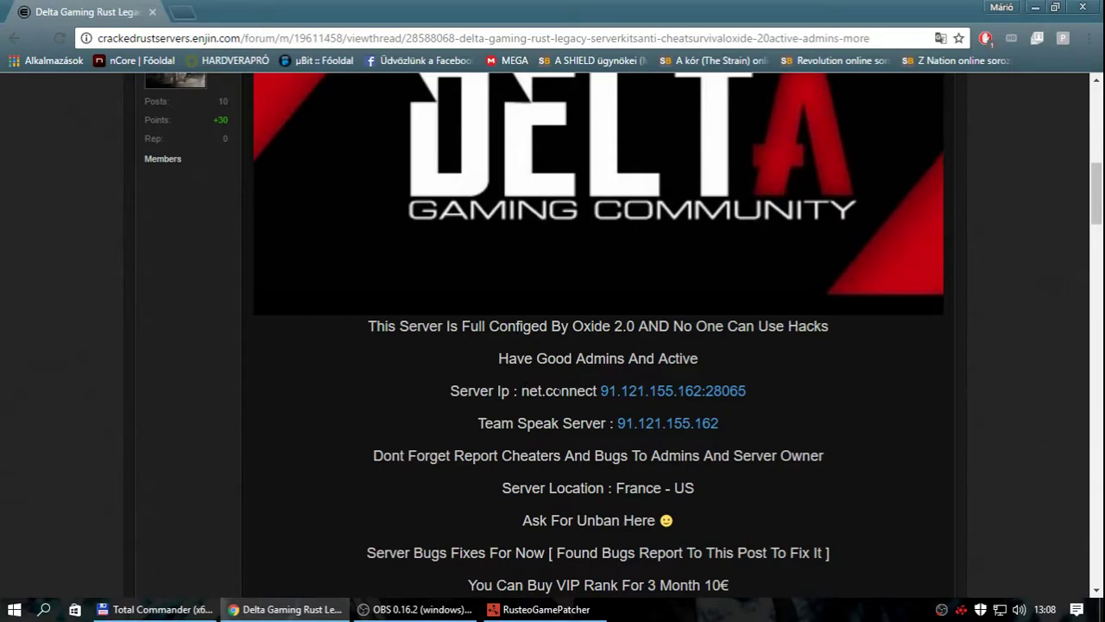
drag(545, 390, 747, 390)
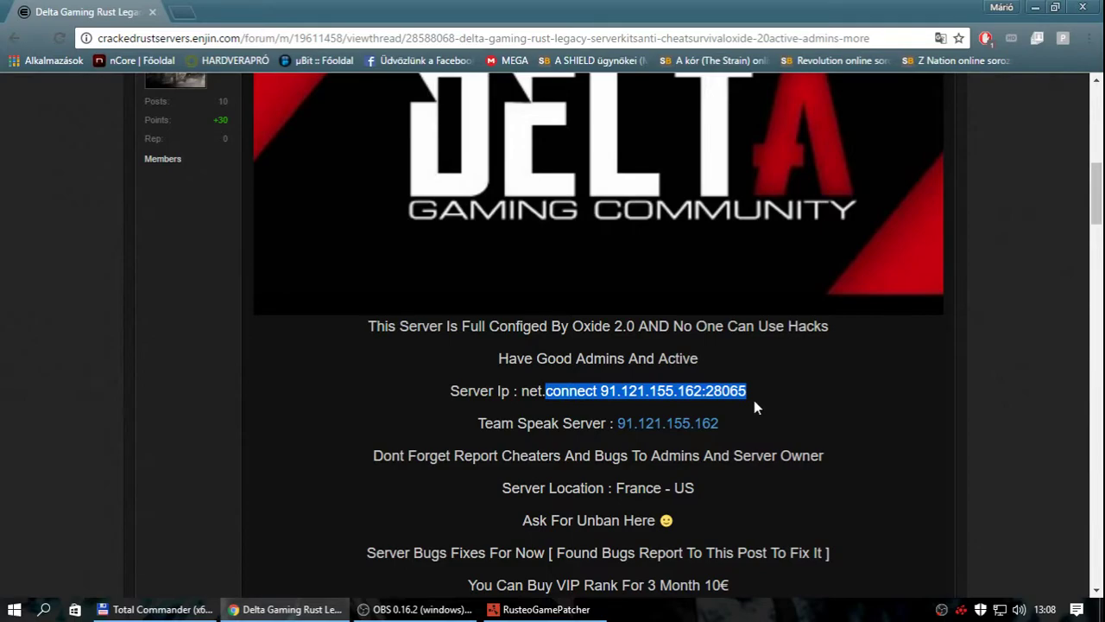
right_click(674, 390)
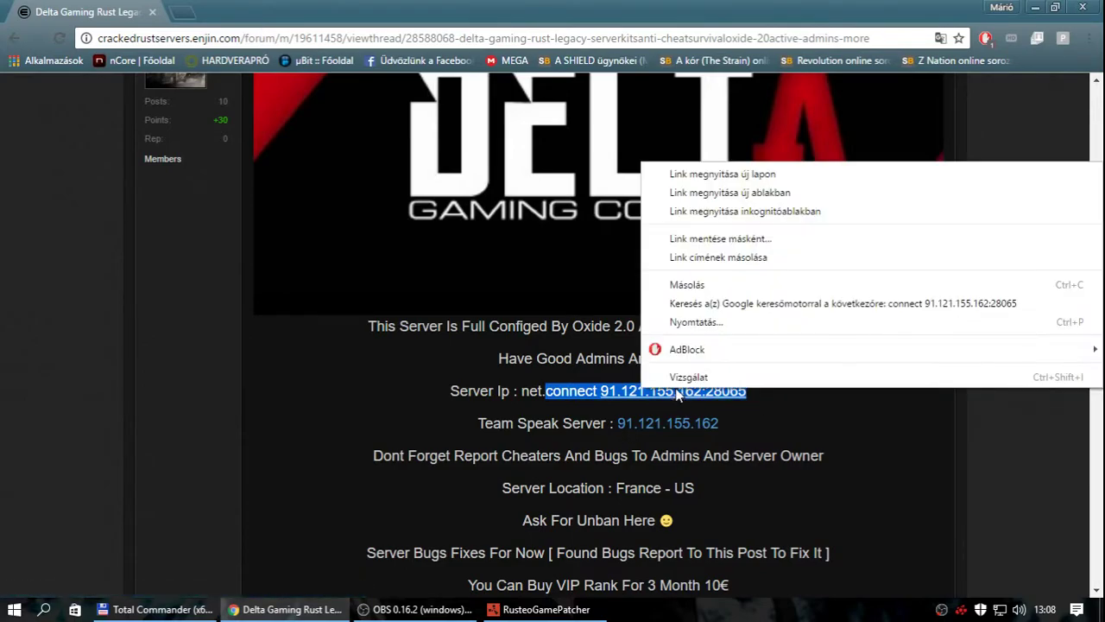
click(686, 283)
- Read through the server rules and plugin notes in the Delta Gaming thread
scroll(160, 397, down, 2)
scroll(255, 352, down, 1)
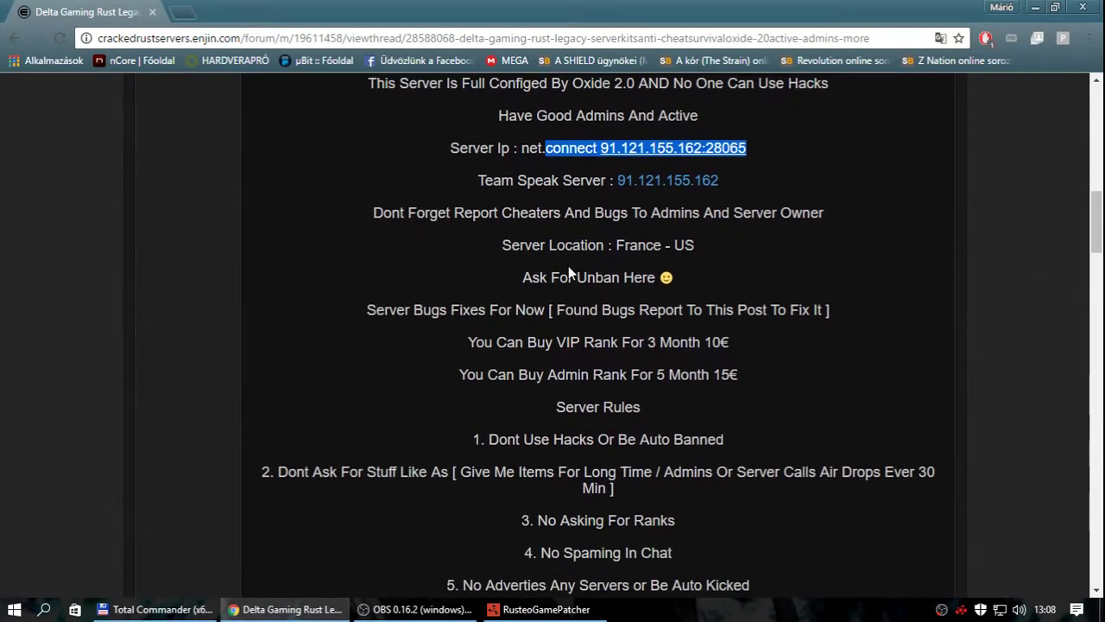
scroll(366, 356, down, 3)
scroll(560, 258, down, 2)
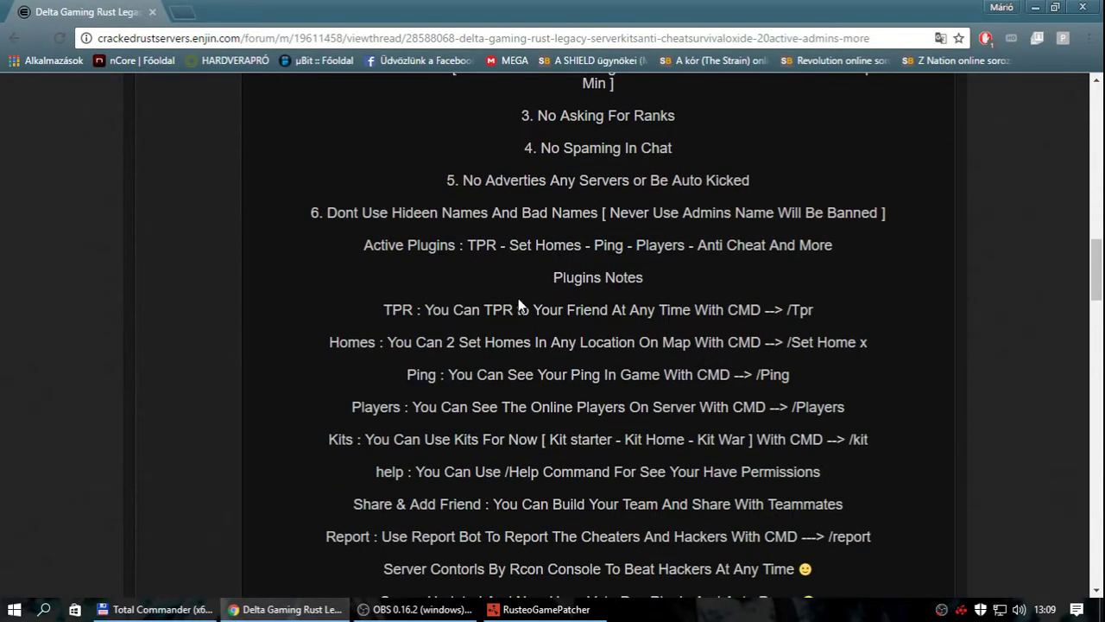
- Review the remaining plugin notes in the Delta Gaming thread and return to the Legacy server forum listing
scroll(424, 320, down, 1)
scroll(429, 323, down, 3)
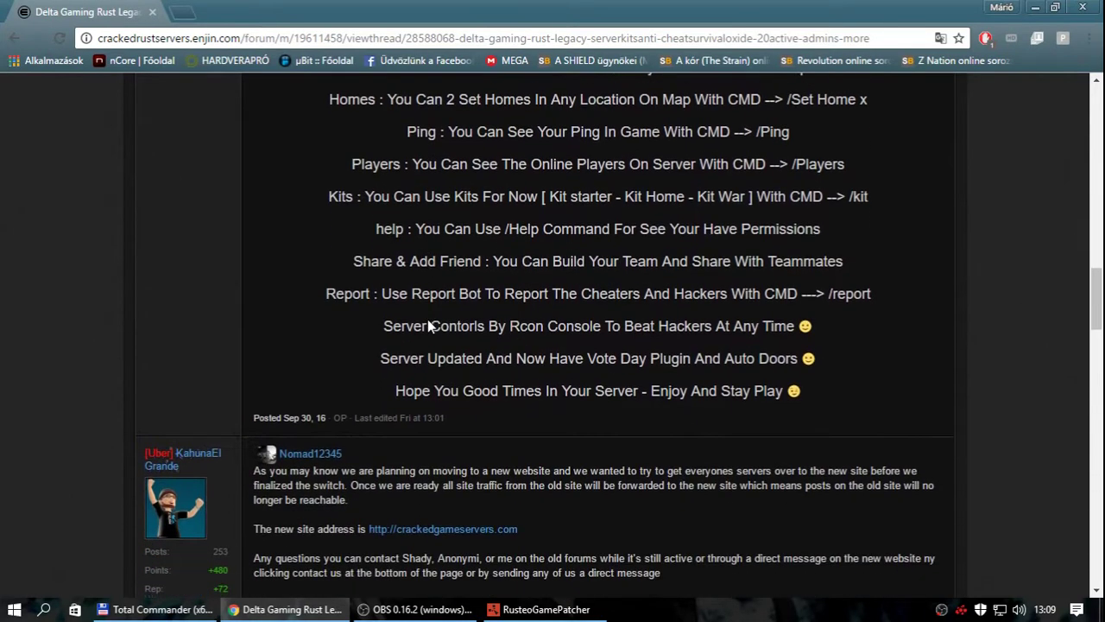
scroll(455, 331, up, 5)
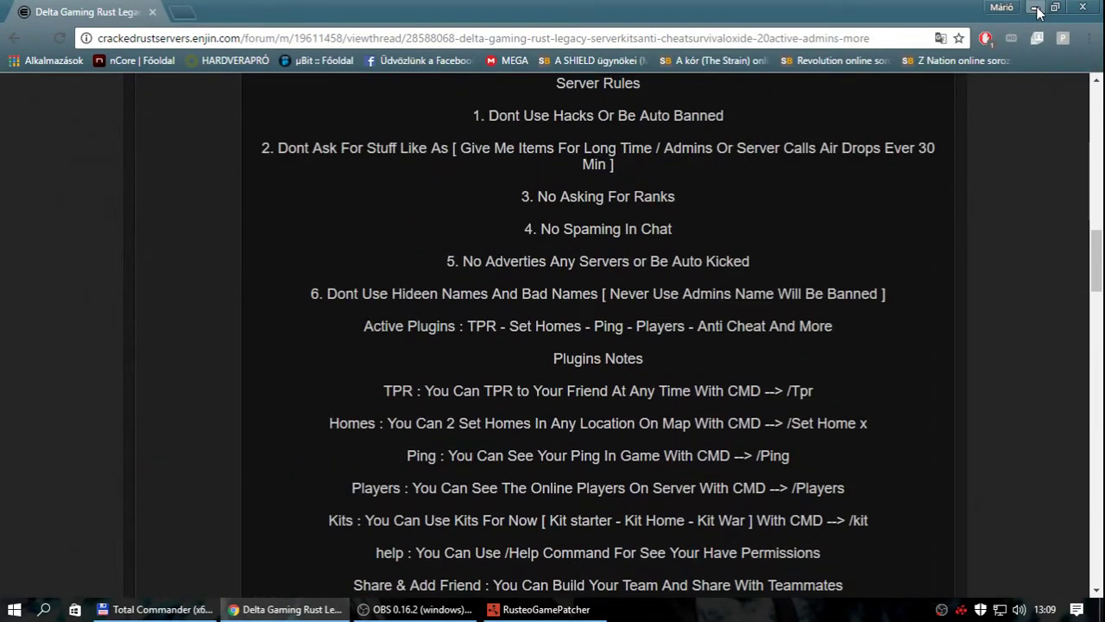
scroll(257, 303, up, 5)
click(16, 40)
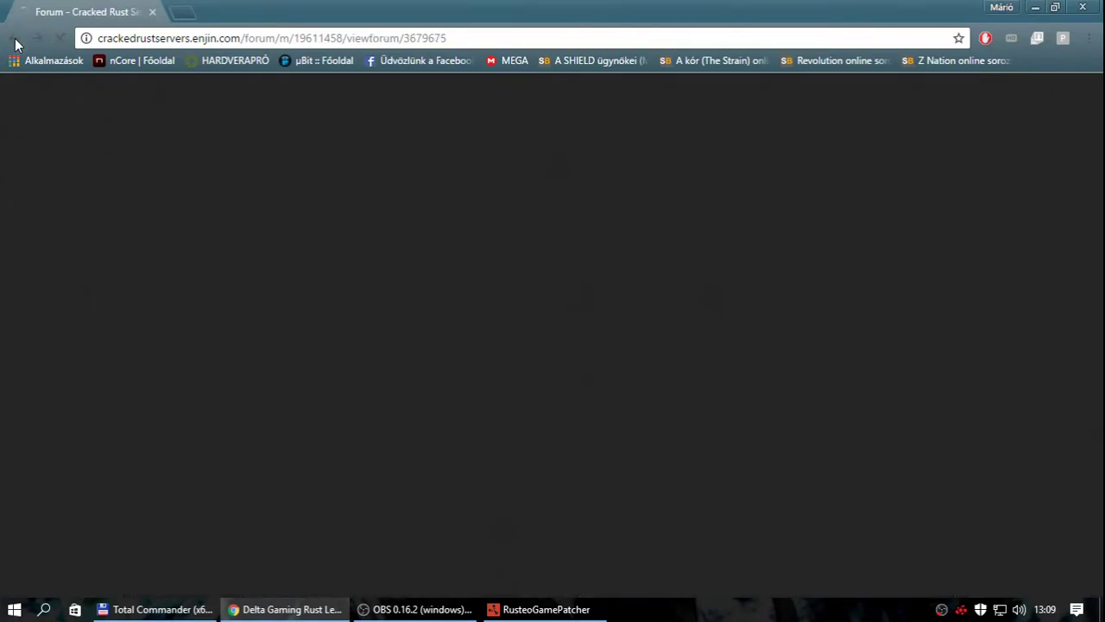
scroll(7, 311, up, 6)
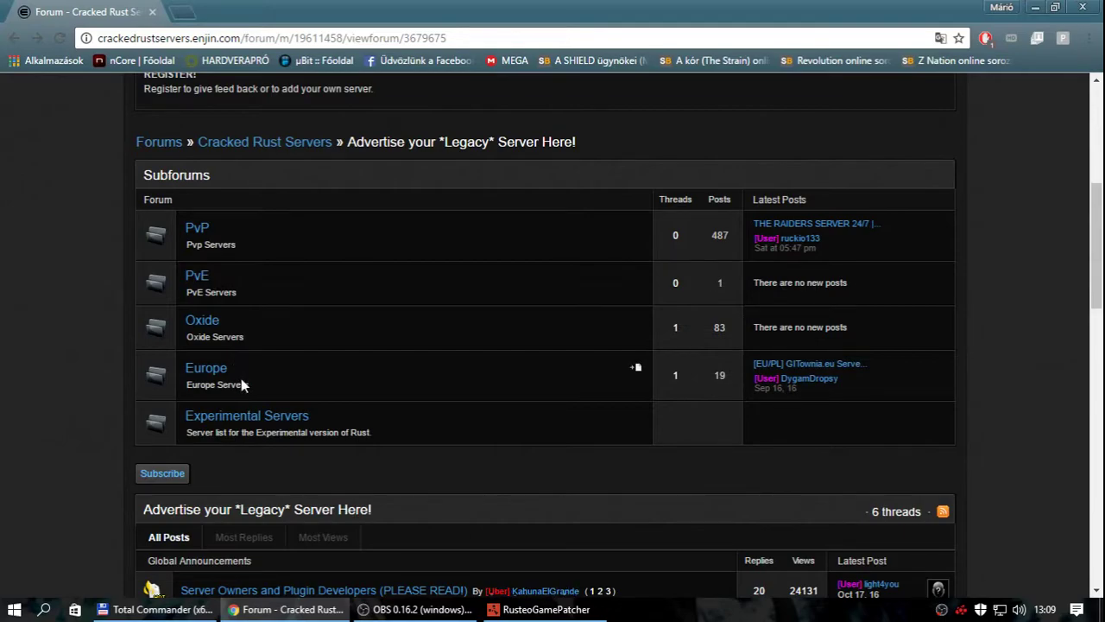
- Minimize the browser, check the OBS recording, and exit RusteoGamePatcher once patching is complete
click(1035, 7)
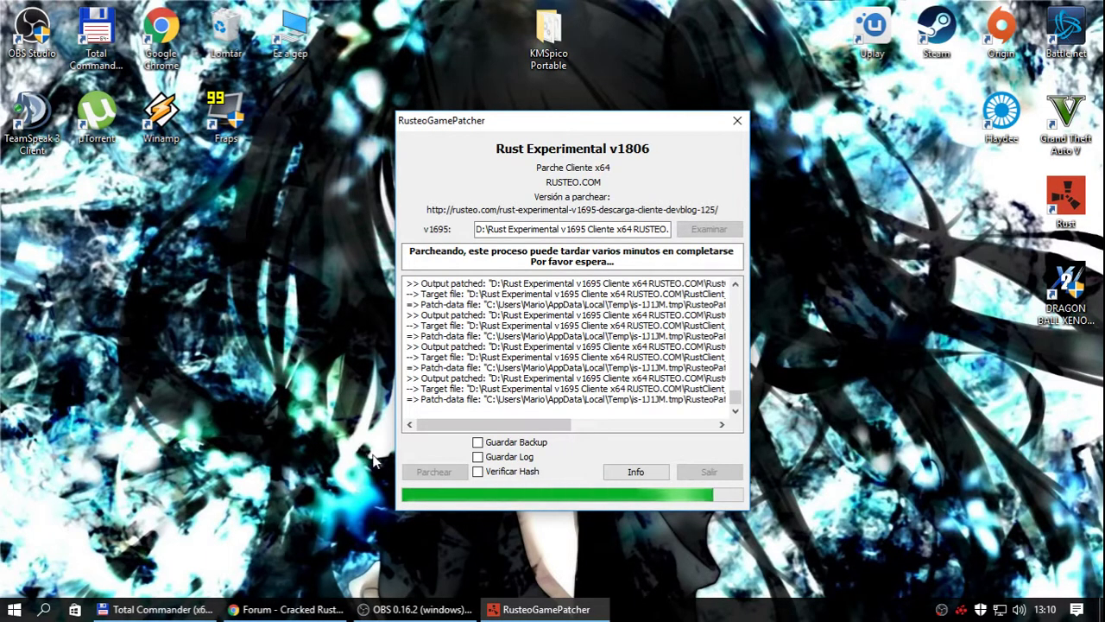
click(427, 610)
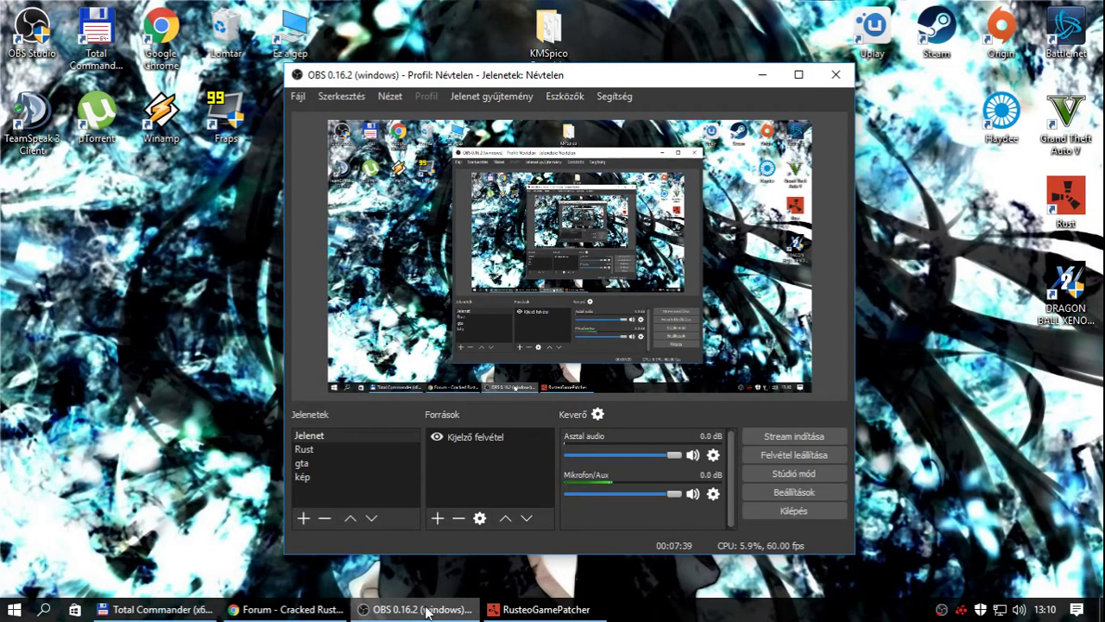
click(761, 74)
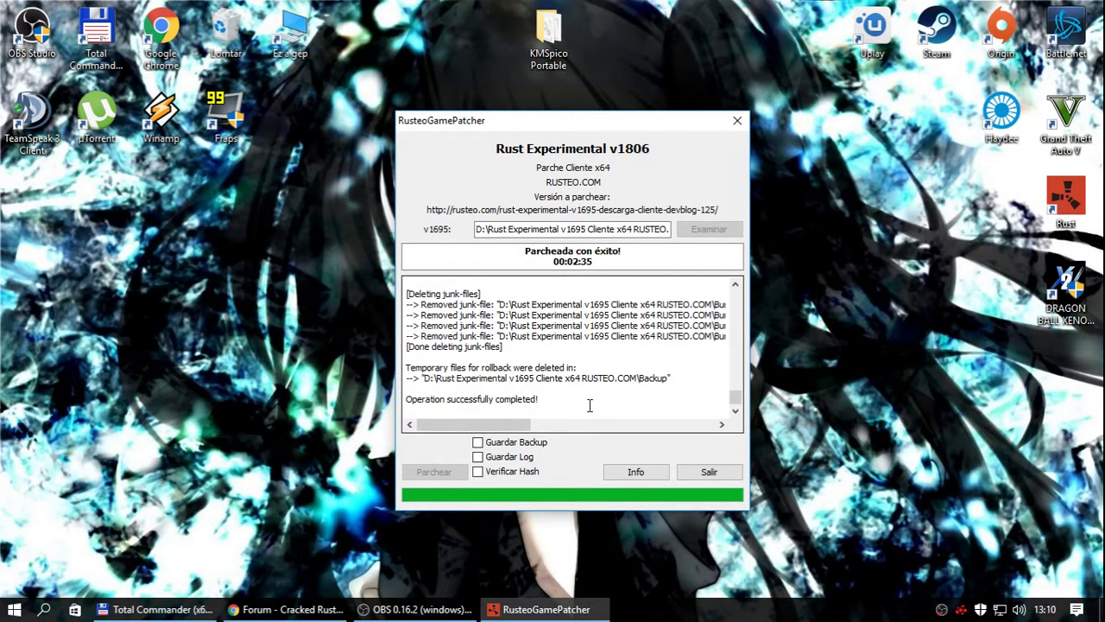
click(713, 476)
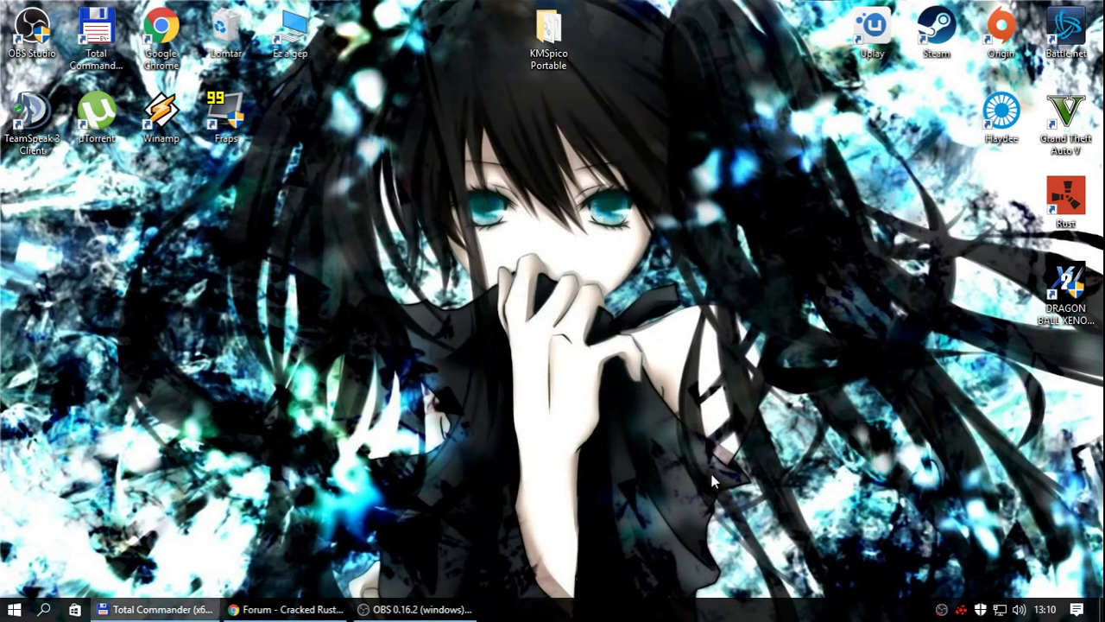
- Switch to Total Commander, open the folder "Rust Experimental v1695 Cliente x64 RUSTEO.COM" and run RusteoGameLauncher.exe
click(160, 609)
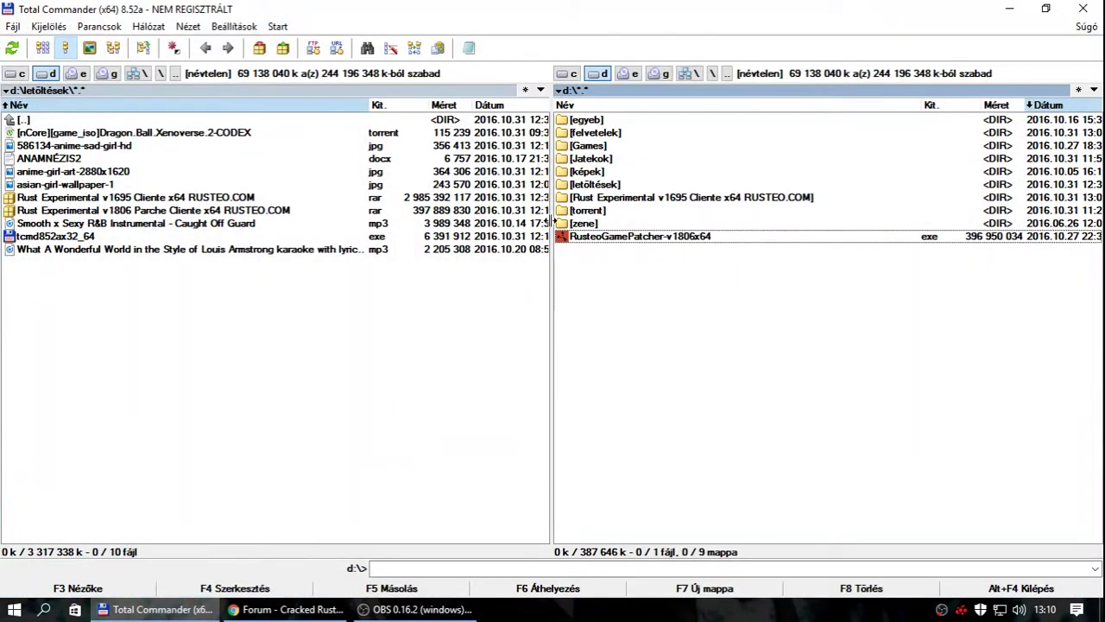
double_click(620, 198)
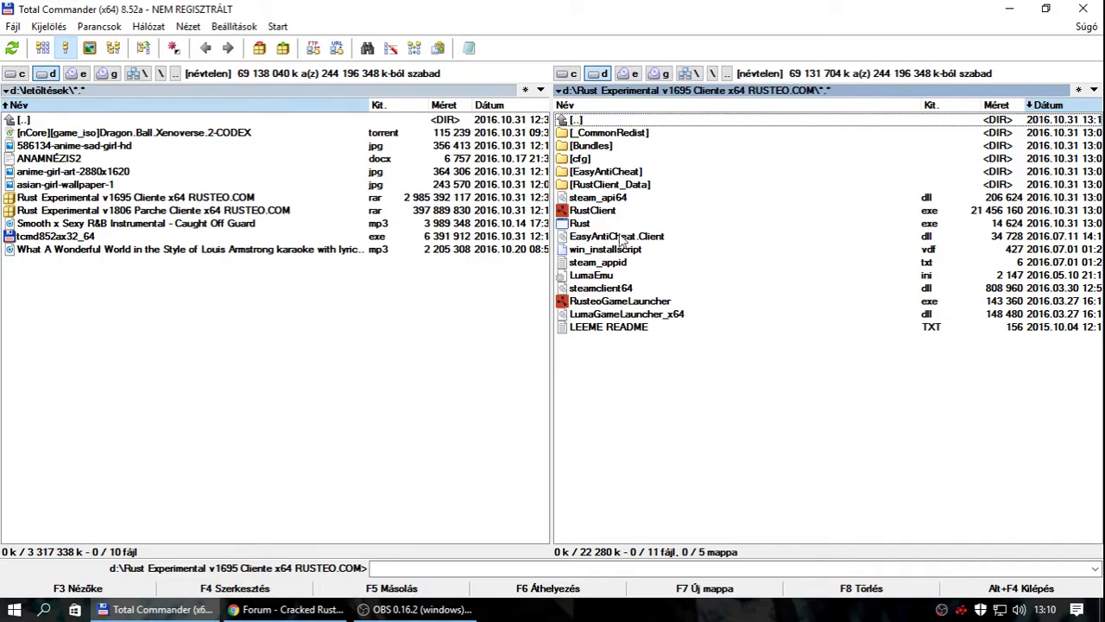
double_click(619, 301)
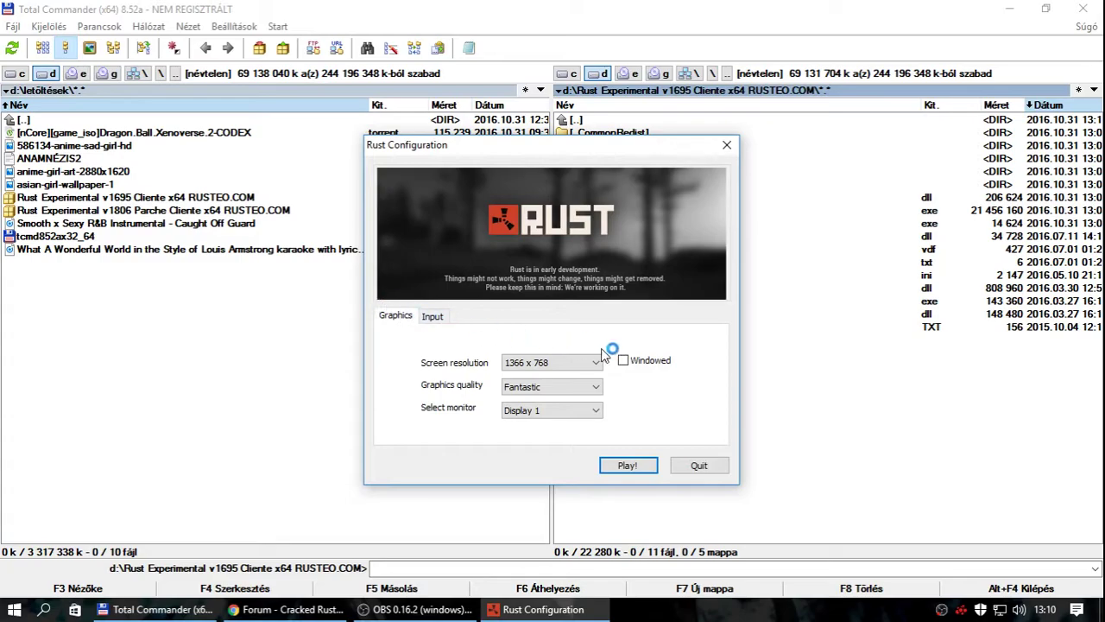
- Configure Rust to run windowed at 640 x 480 with Fantastic graphics quality, and start the game
click(623, 360)
click(596, 362)
click(549, 379)
click(579, 386)
click(579, 386)
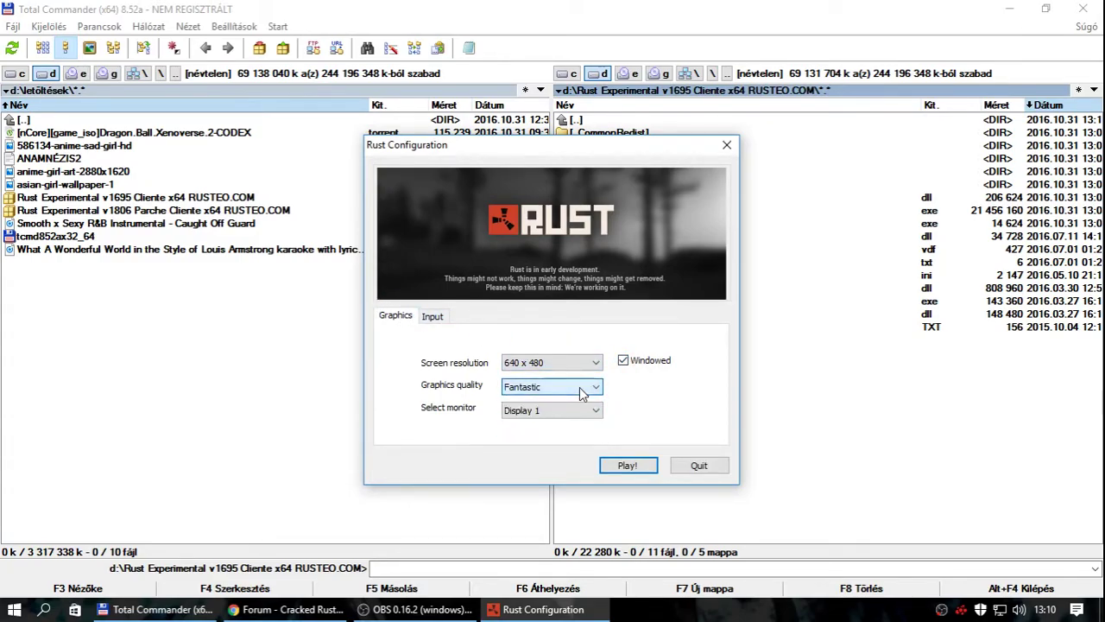
click(628, 466)
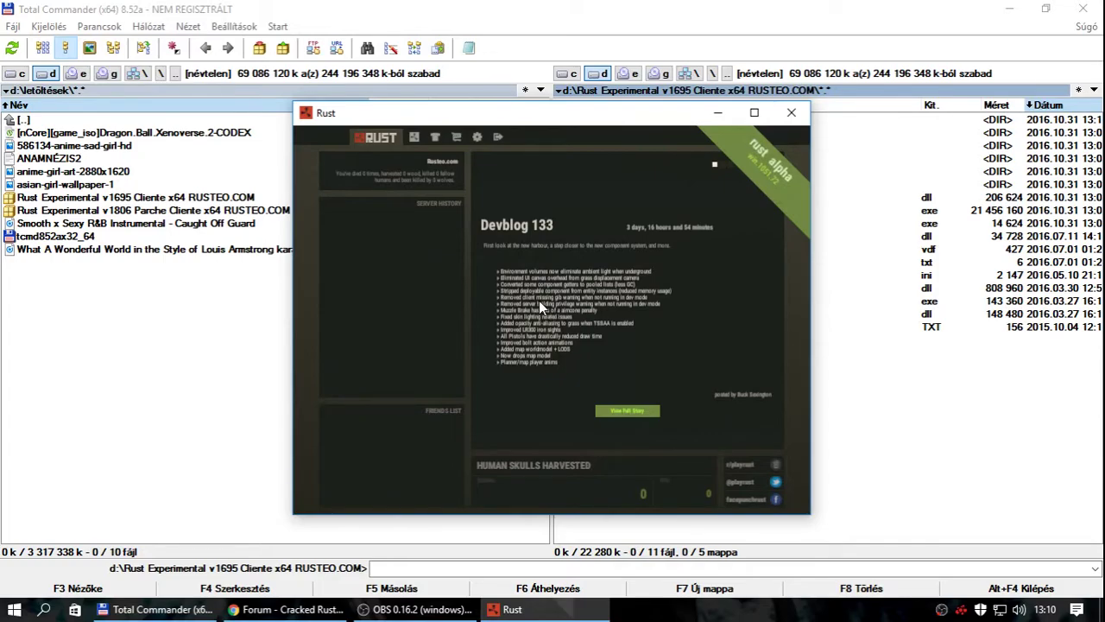
- Maximize the Rust game window, check OBS, and set the game language to Polish
click(754, 115)
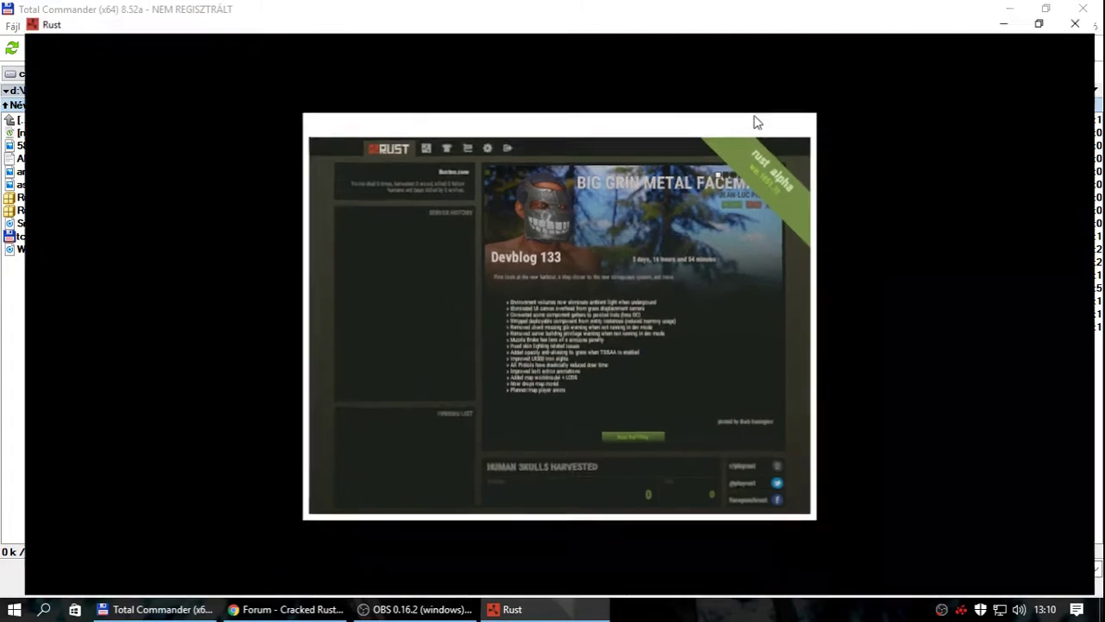
click(390, 612)
click(390, 610)
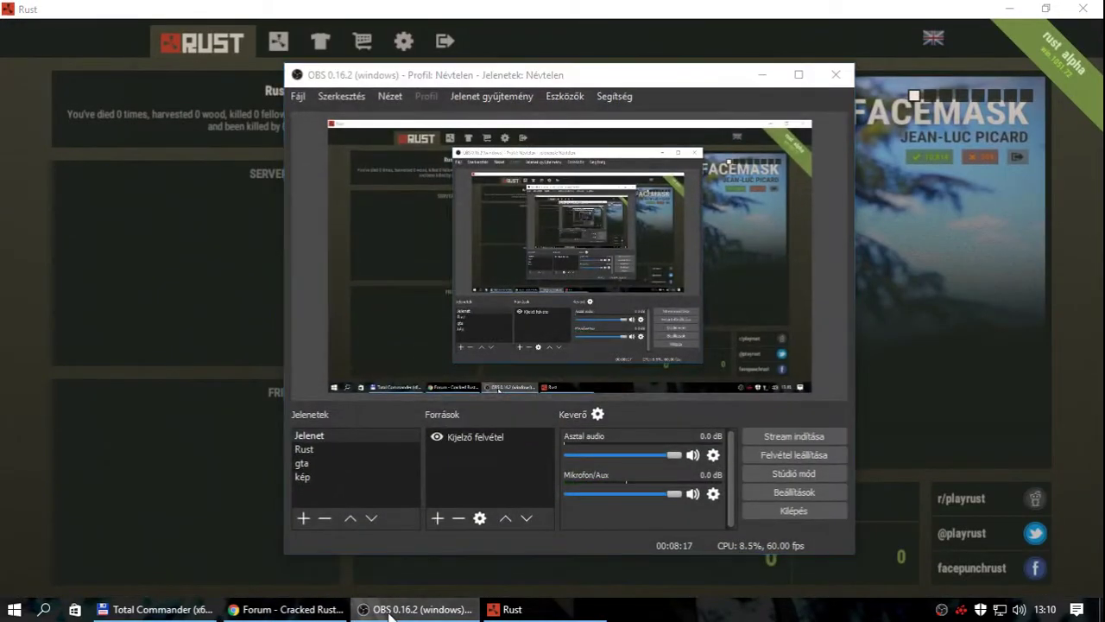
click(932, 39)
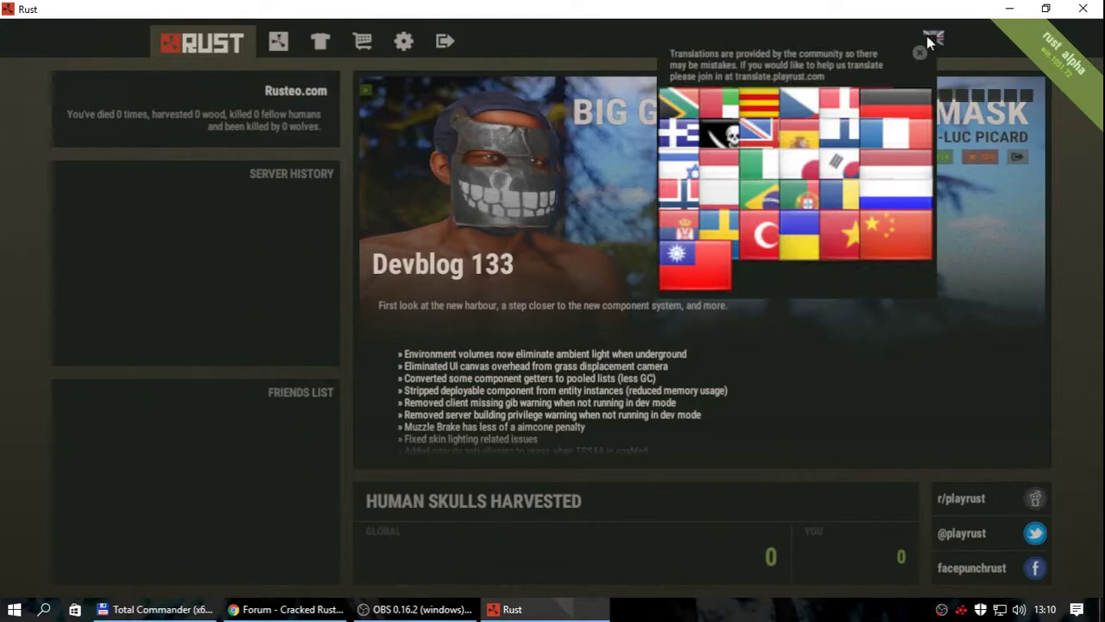
click(711, 181)
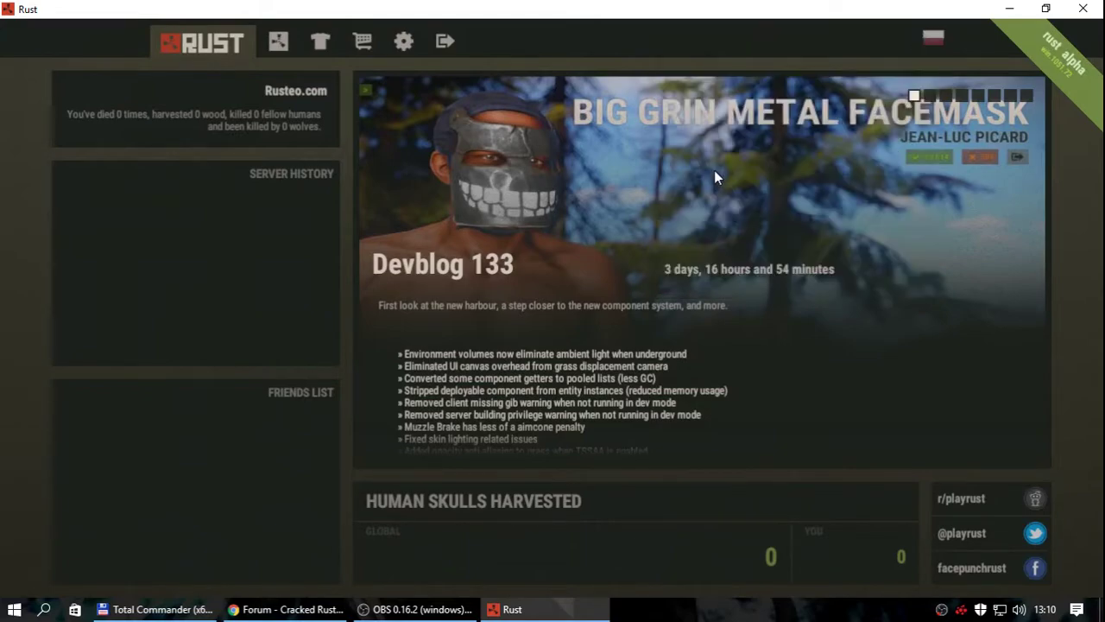
click(933, 38)
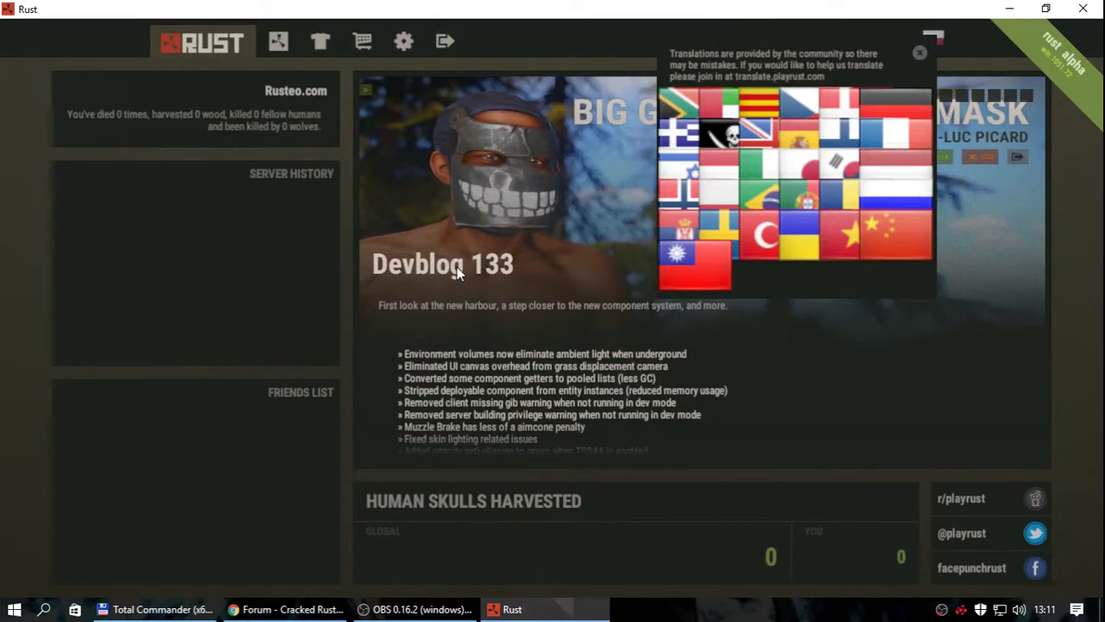
click(918, 55)
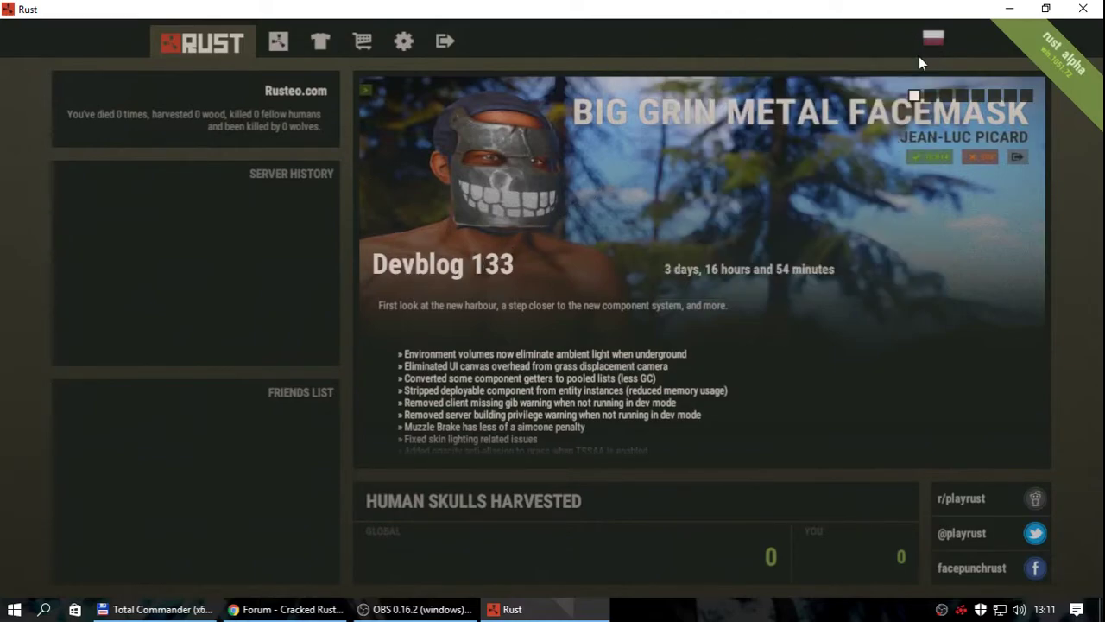
click(401, 41)
click(211, 50)
- Open the Rust console and try to join the Delta Gaming server with "connect 91.121.155.162:28065"
key(F1)
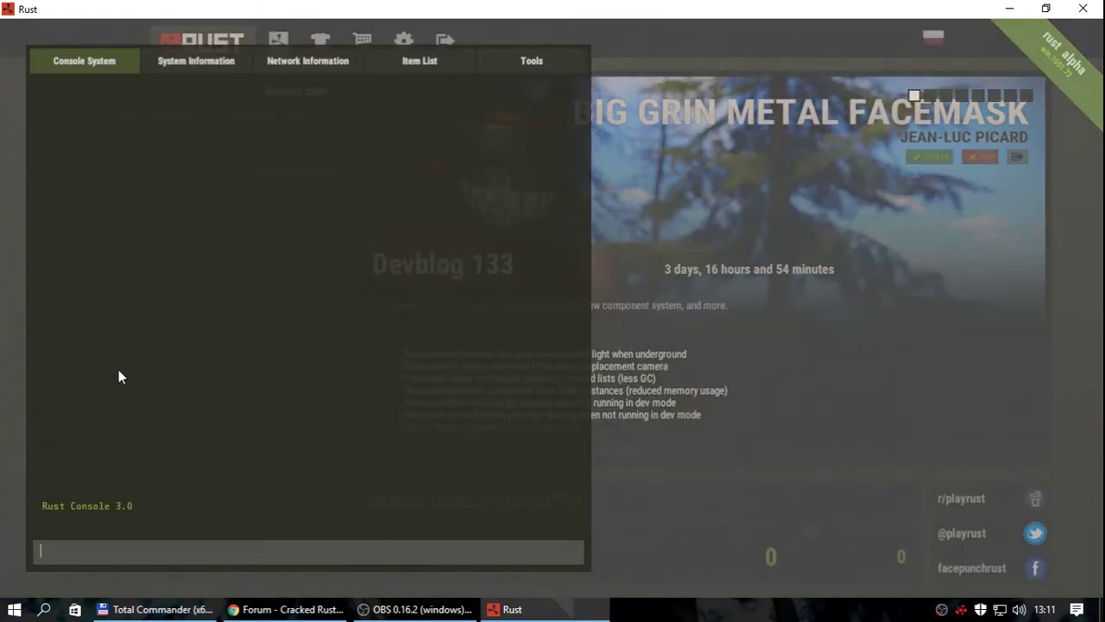
text(connect 91.121.155.162:28065)
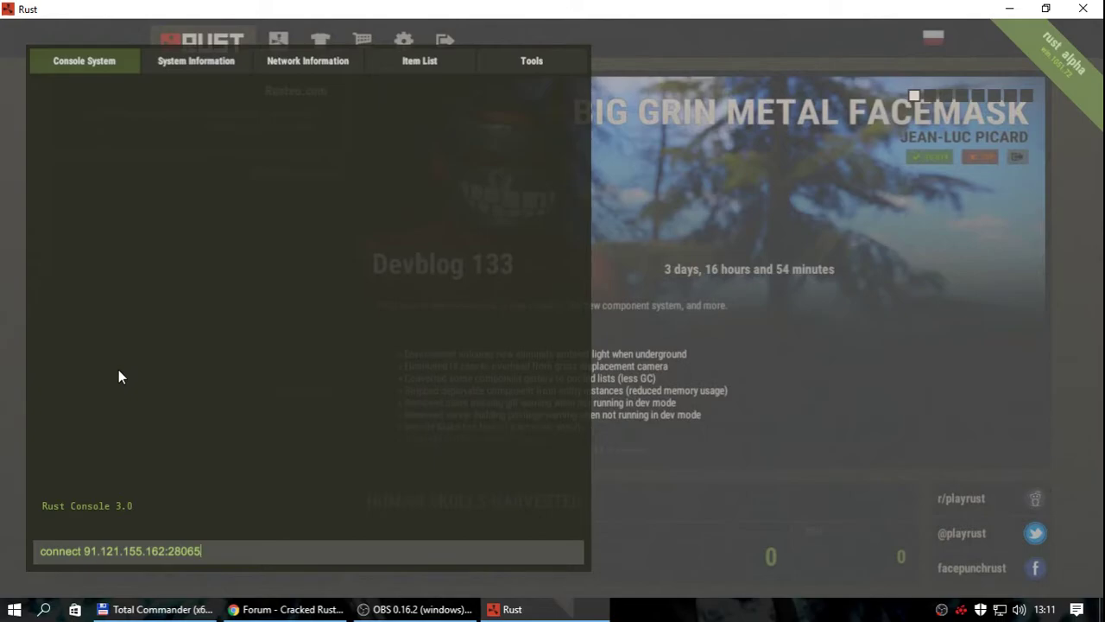
key(Return)
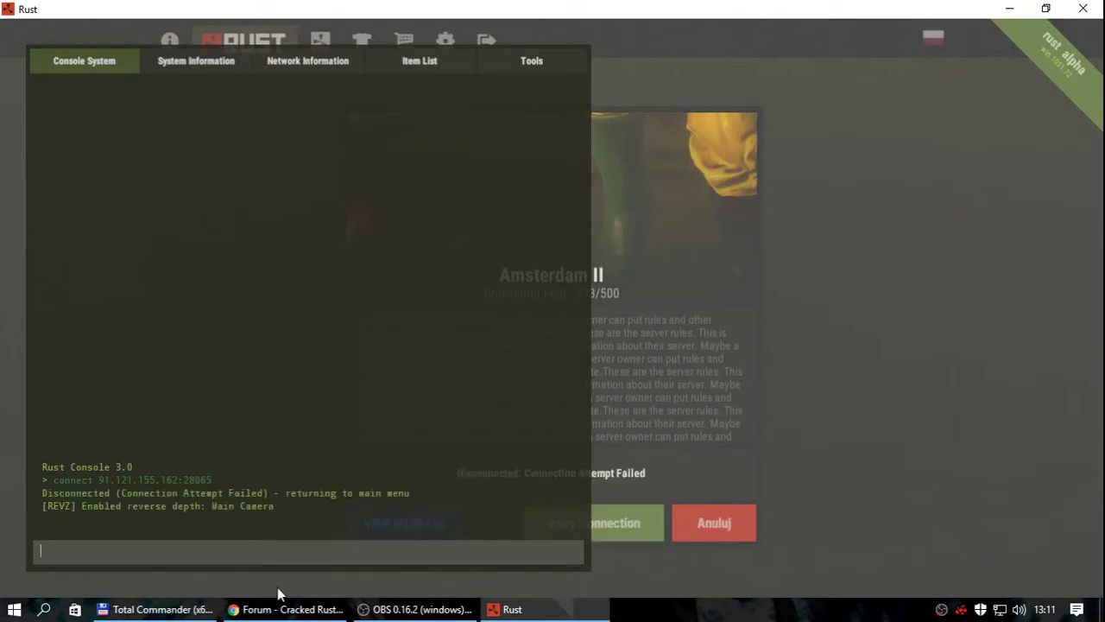
- Switch to Chrome and open the "MORDOR SERVER 2016 24/7 NO WIPE" thread from the Legacy server forum list
mouse_move(274, 618)
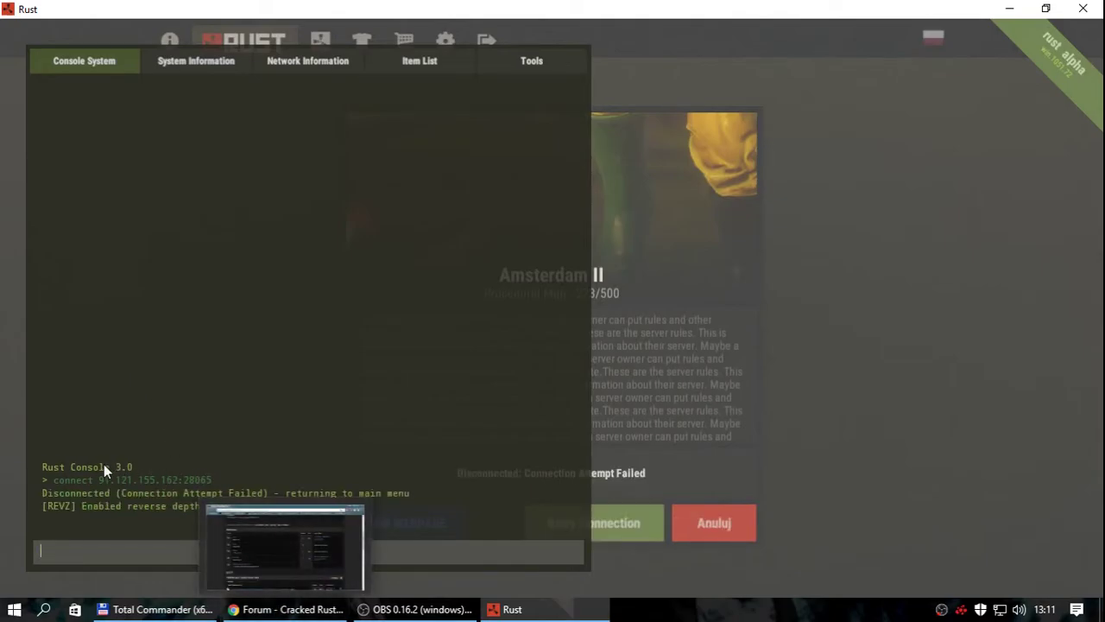
click(259, 609)
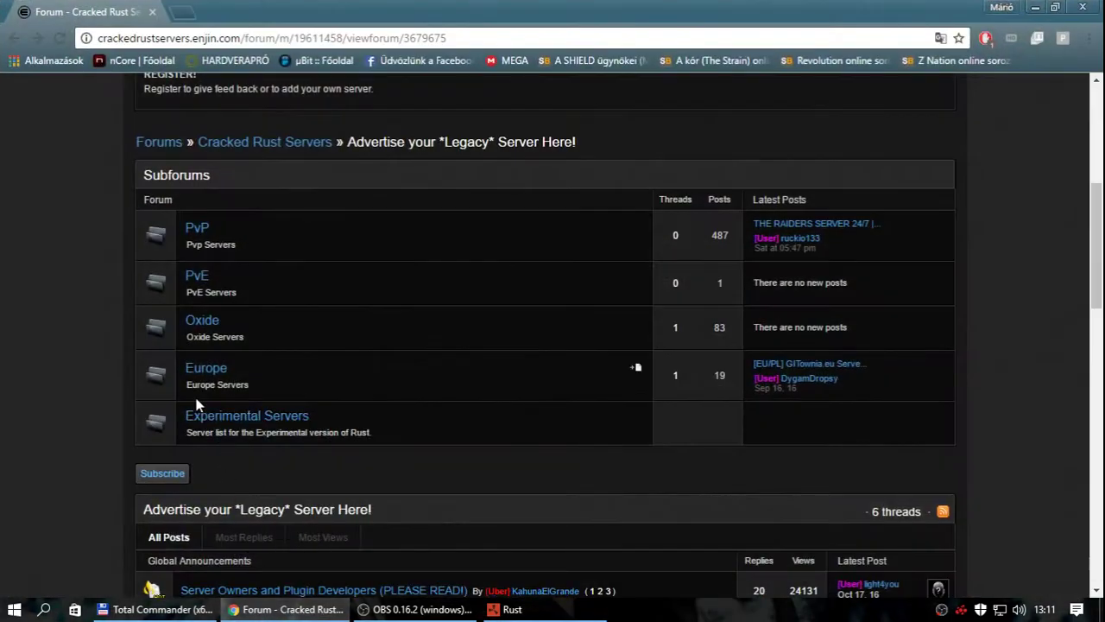
scroll(161, 437, down, 4)
scroll(255, 433, down, 3)
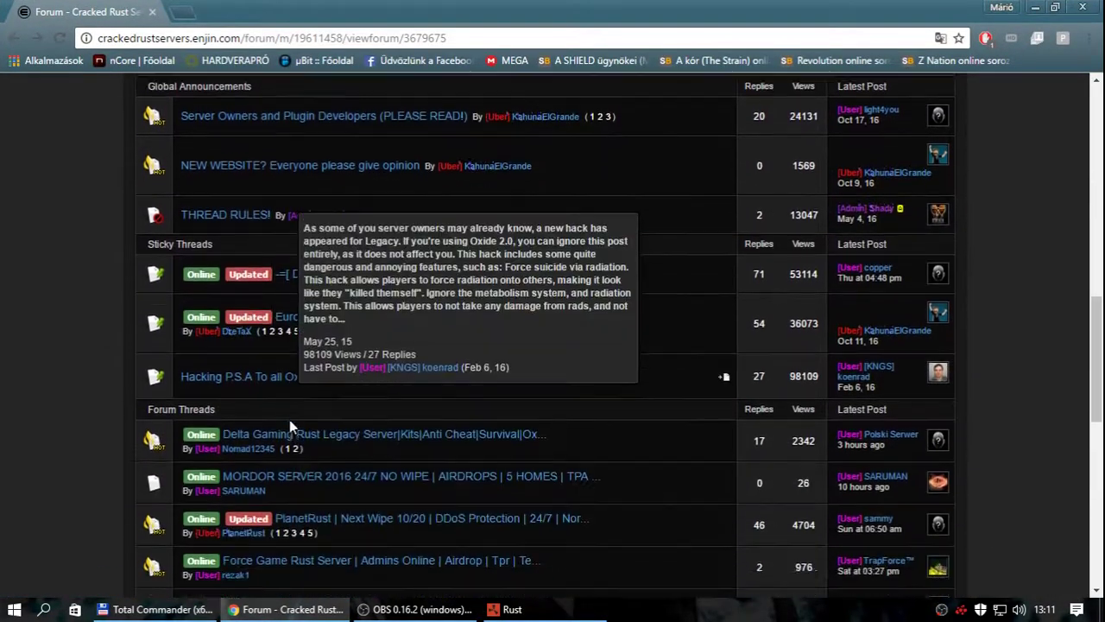
click(377, 385)
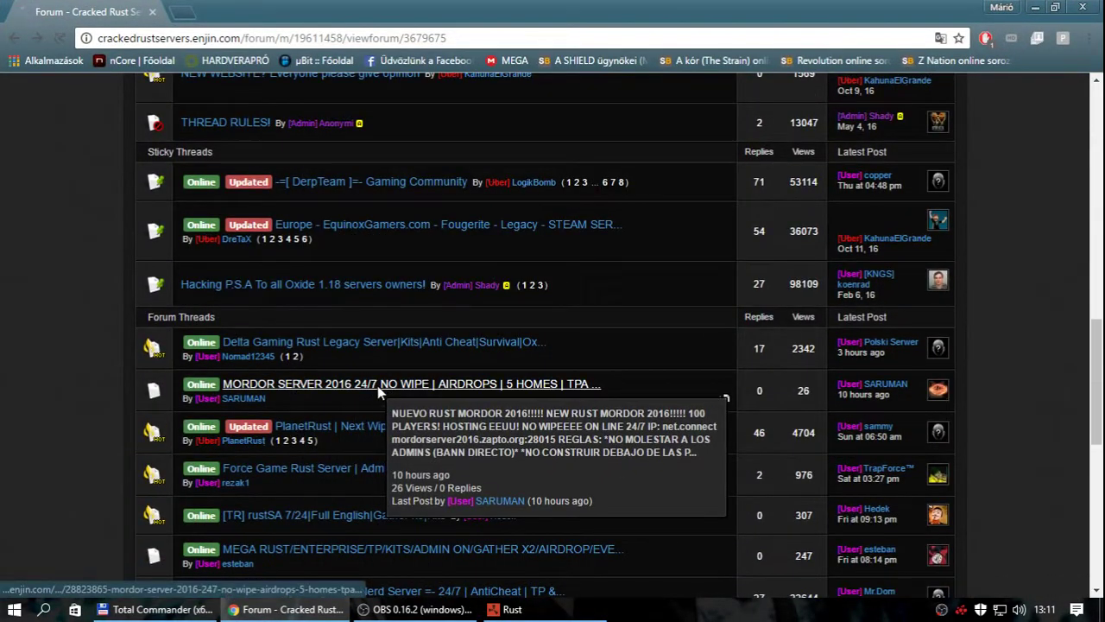
- Look over the Mordor server's rules and copy the text "connect mordorserver2016.zapto.org:28015" from its IP line
scroll(325, 404, down, 3)
scroll(324, 404, down, 4)
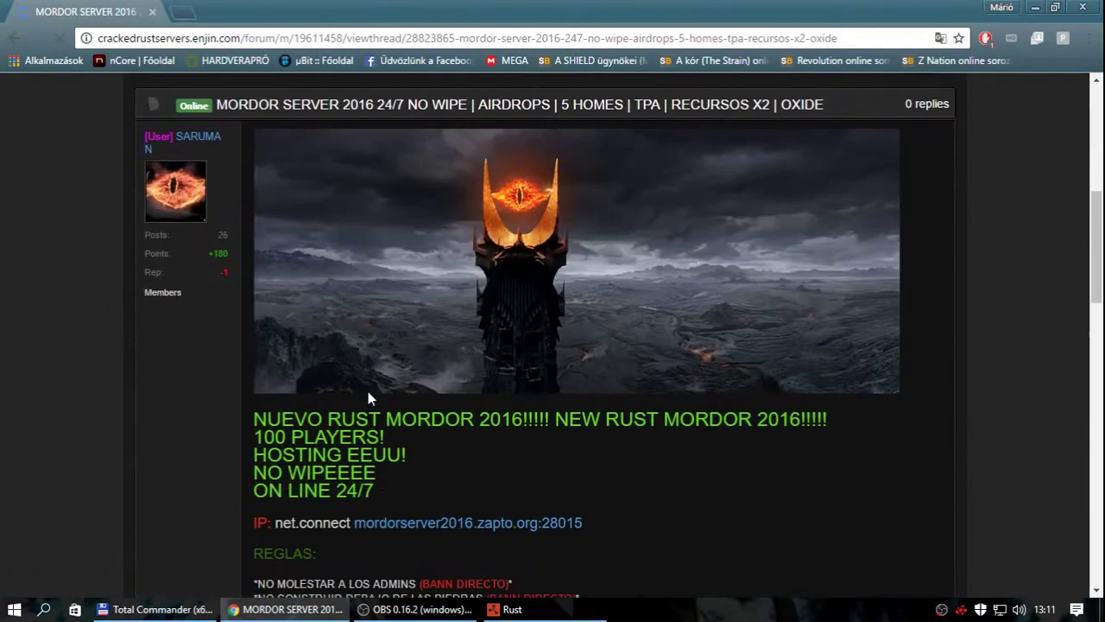
scroll(394, 247, up, 2)
scroll(520, 203, down, 1)
scroll(505, 285, down, 4)
scroll(373, 276, down, 1)
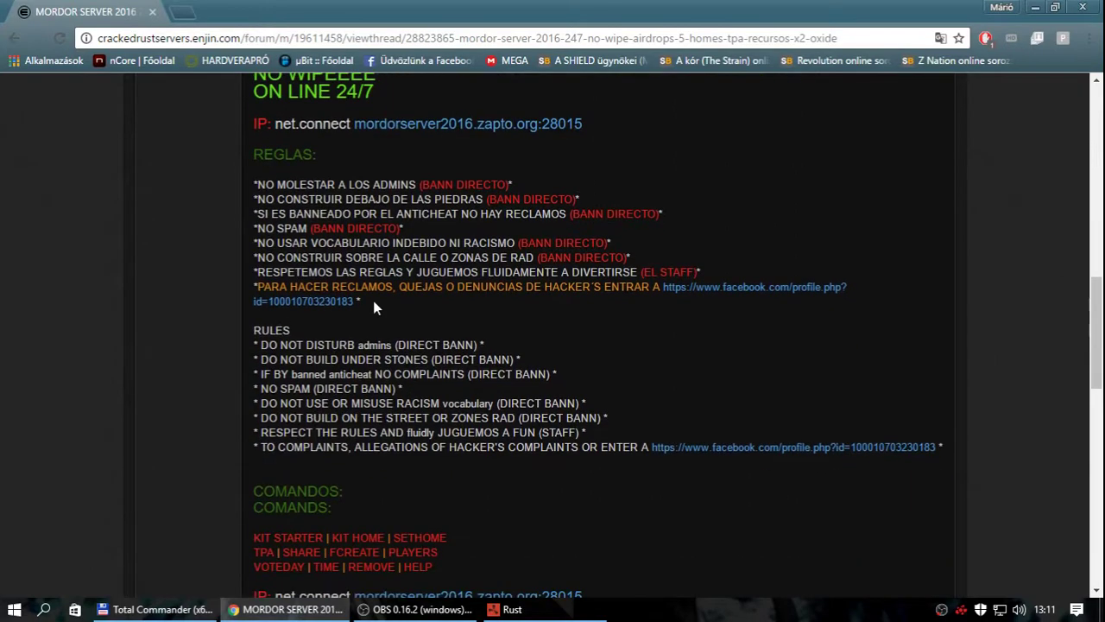
drag(300, 123, 583, 125)
right_click(522, 127)
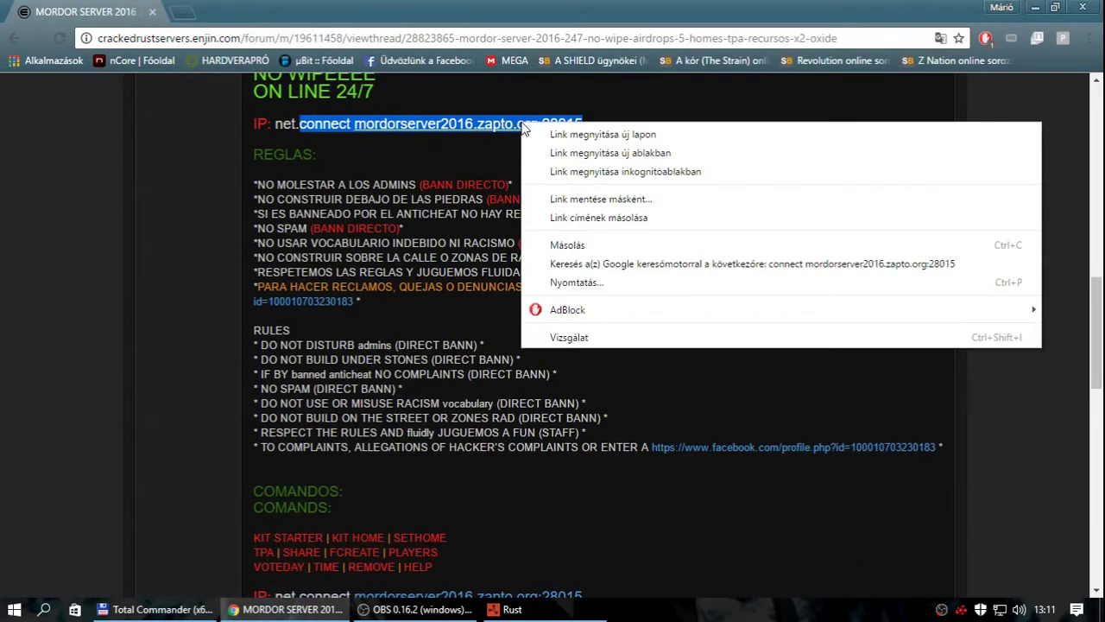
click(576, 245)
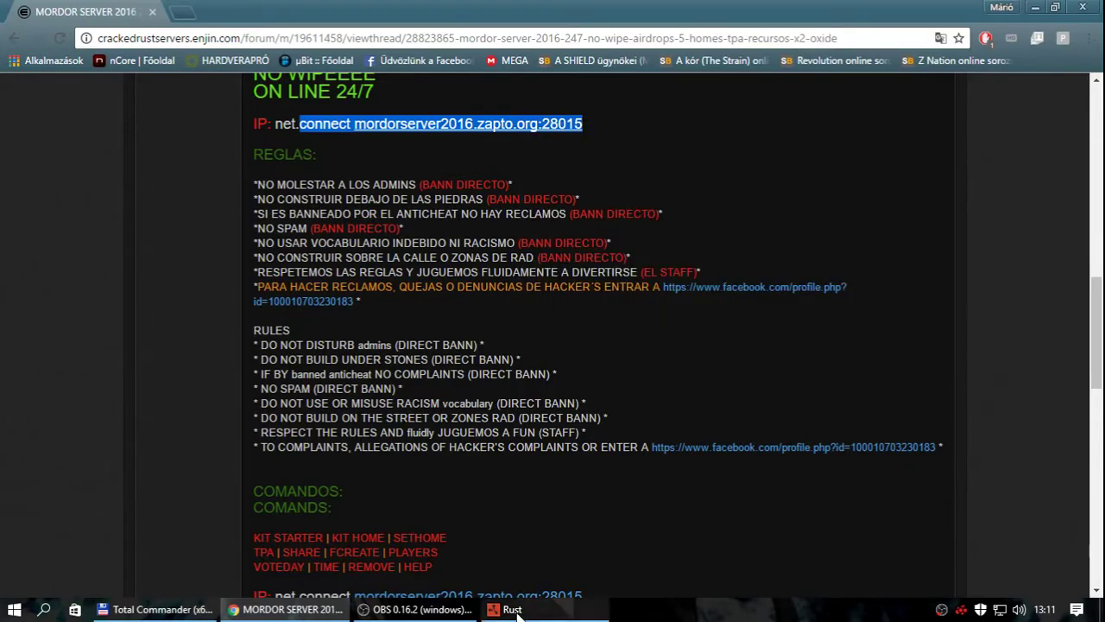
- Switch to Rust and run "connect mordorserver2016.zapto.org:28015" in the console to try joining the Mordor server
click(513, 609)
key(ctrl+v)
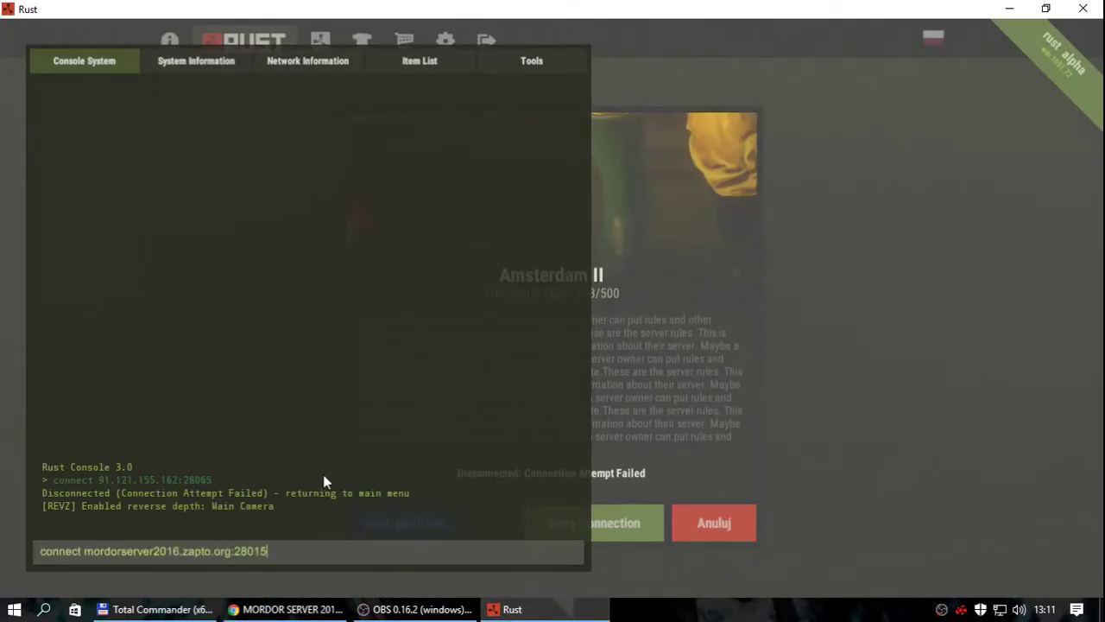
key(Return)
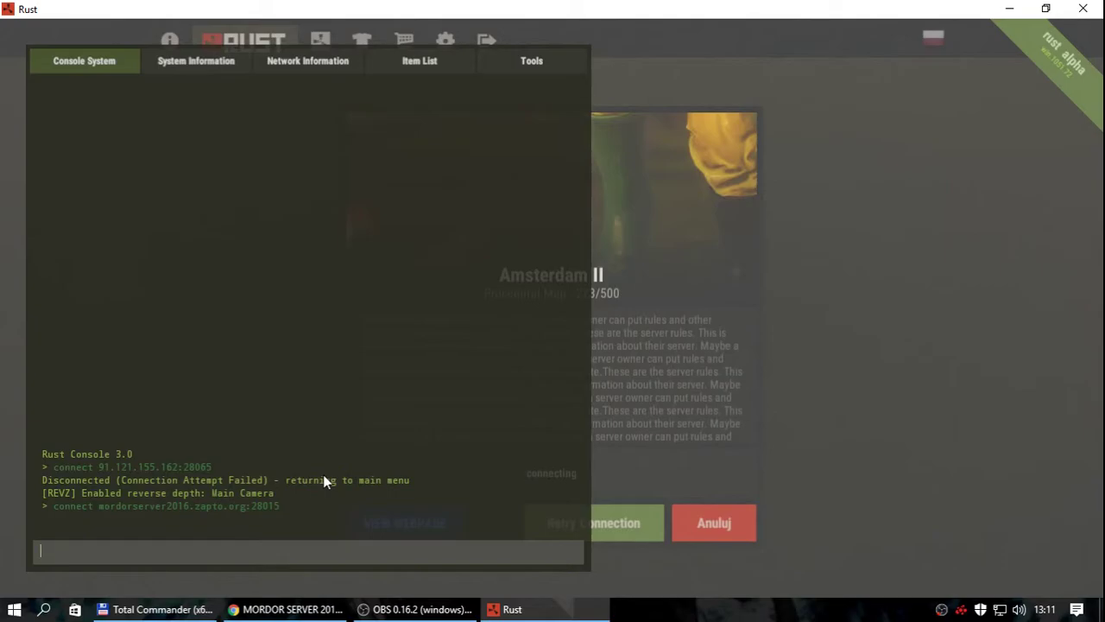
- Switch to Chrome, return to the Legacy server forum list and open the "PlanetRust | Next Wipe 10/20" thread
mouse_move(302, 614)
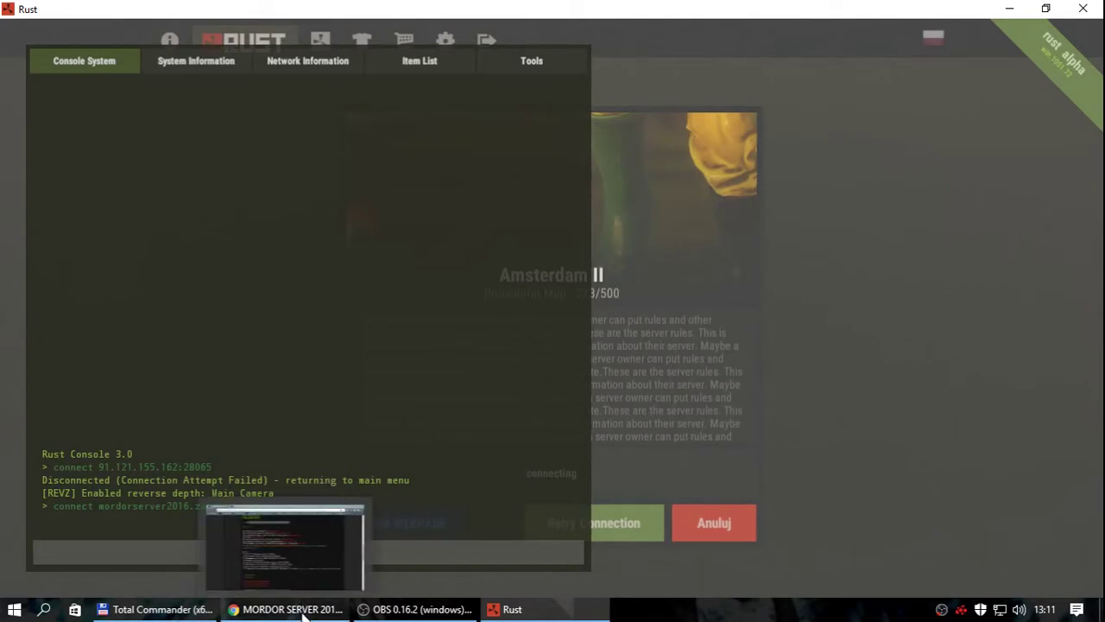
click(259, 613)
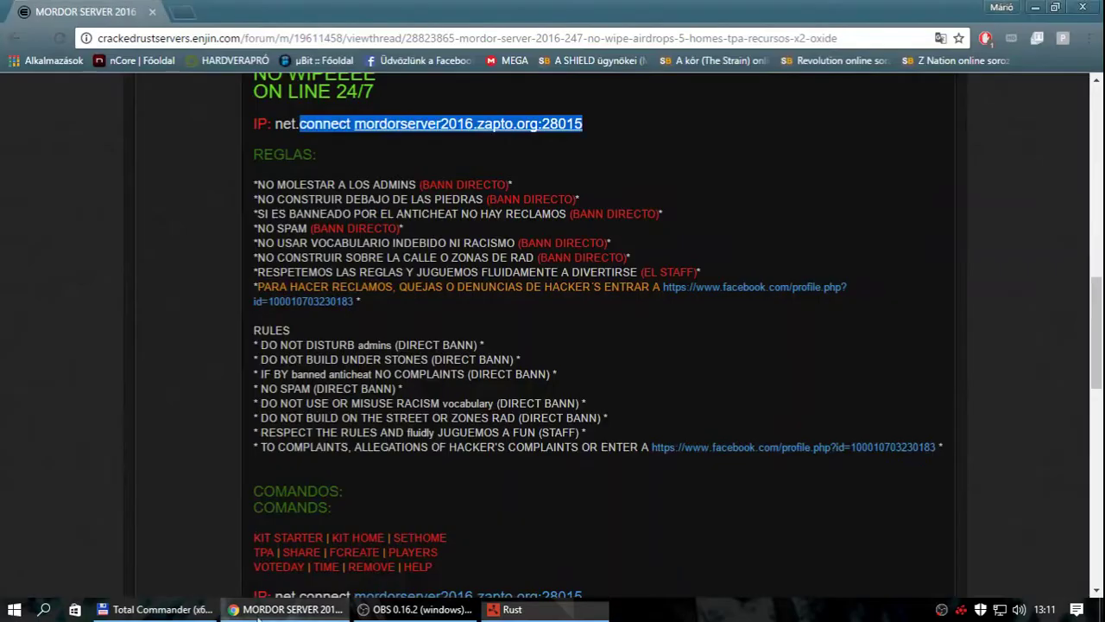
click(14, 40)
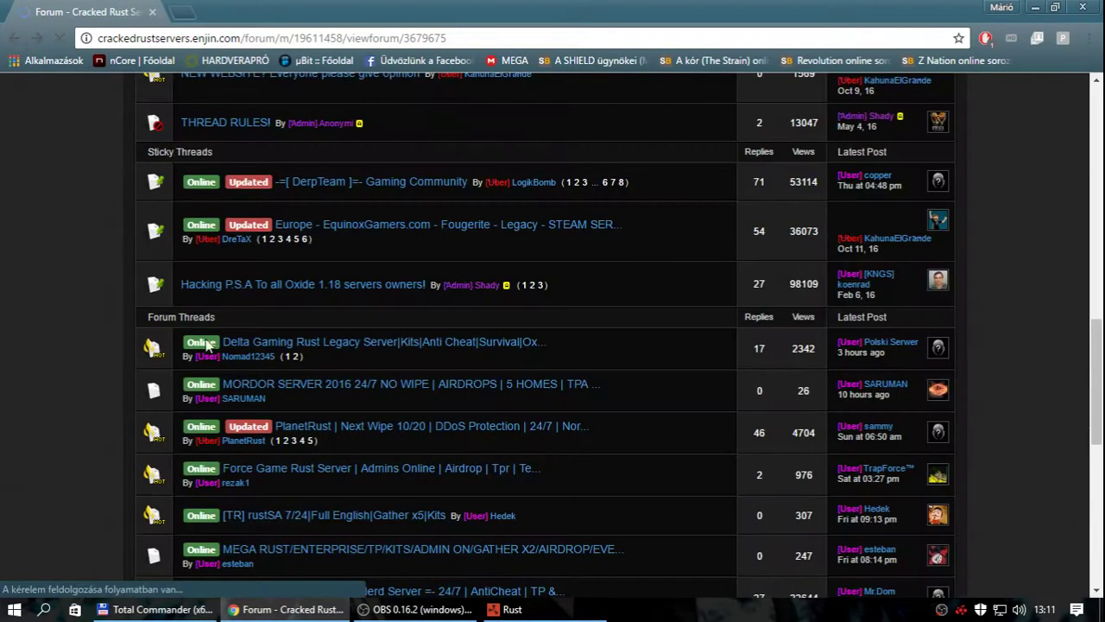
scroll(347, 449, down, 1)
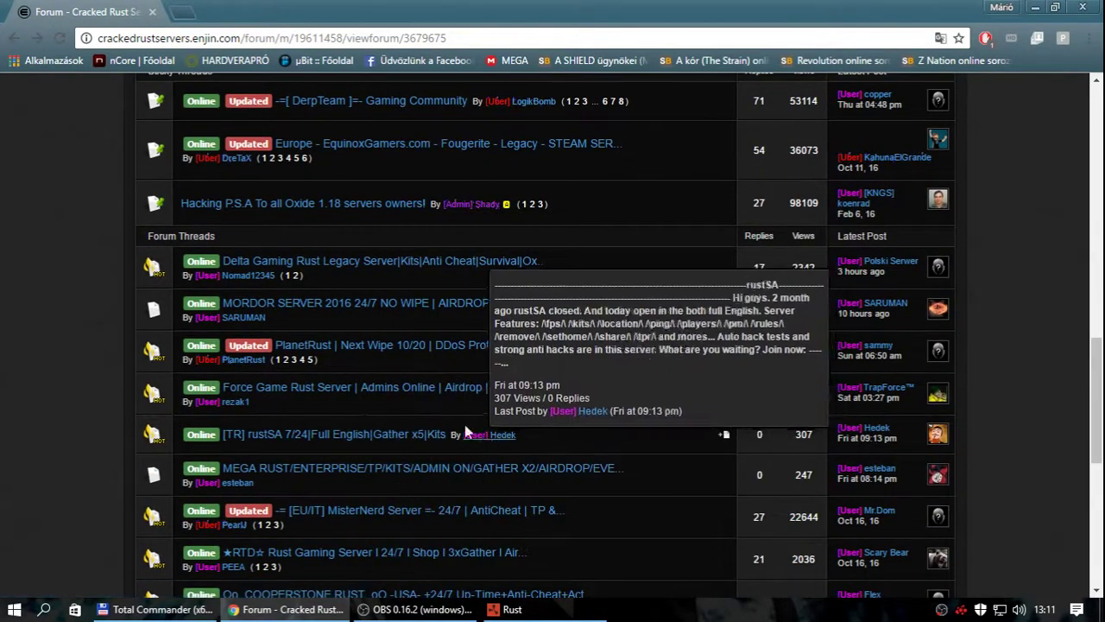
click(426, 345)
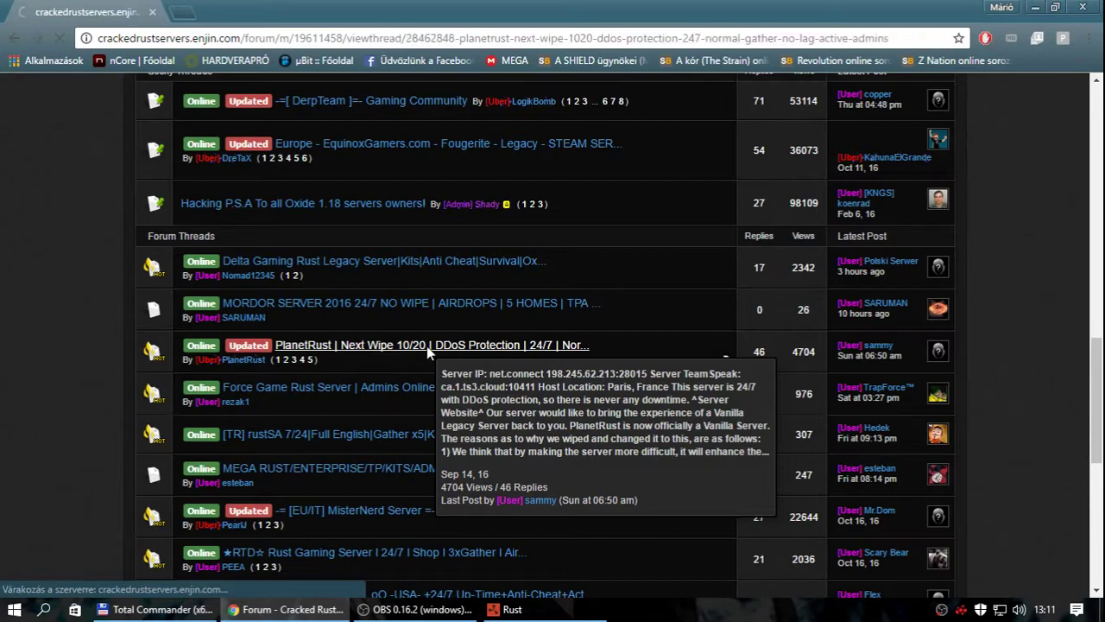
scroll(236, 435, down, 4)
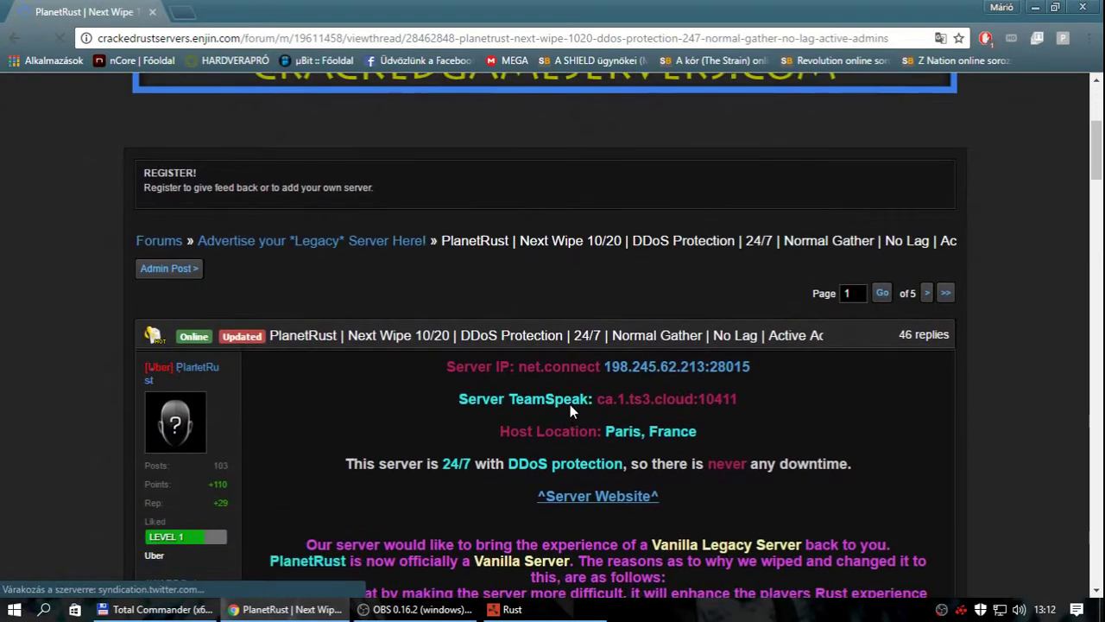
- Copy the text "connect 198.245.62.213:28015" from the Server IP line of the PlanetRust thread
drag(545, 348, 750, 350)
right_click(641, 349)
click(696, 473)
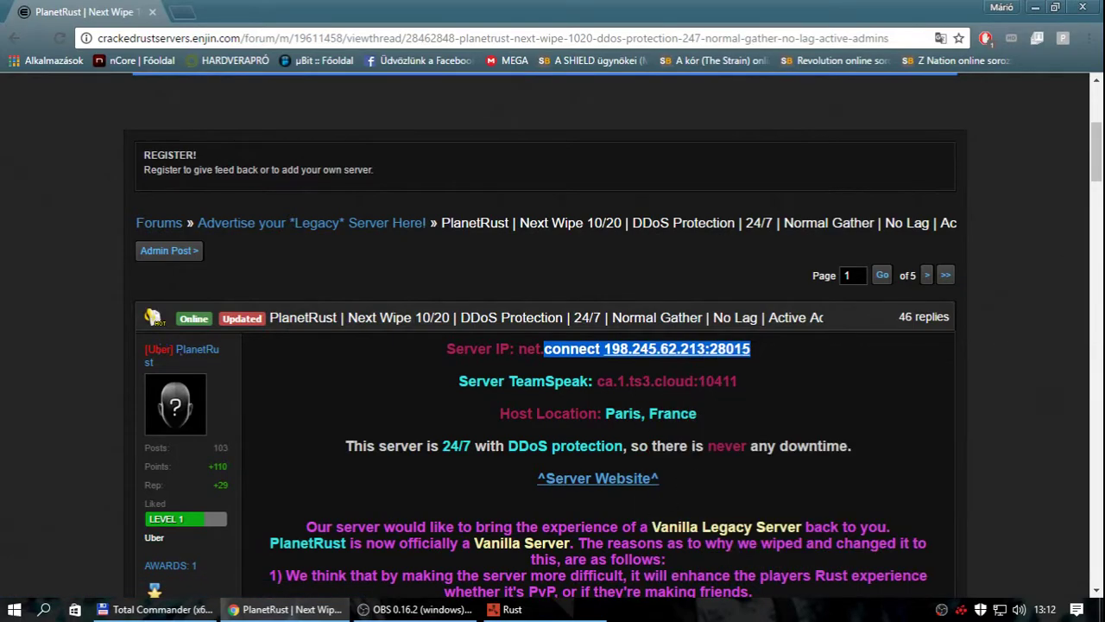
- Switch to Rust and try joining PlanetRust with "connect 198.245.62.213:28015" and with "net.connect 198.245.62.213:28015" in the console
click(509, 609)
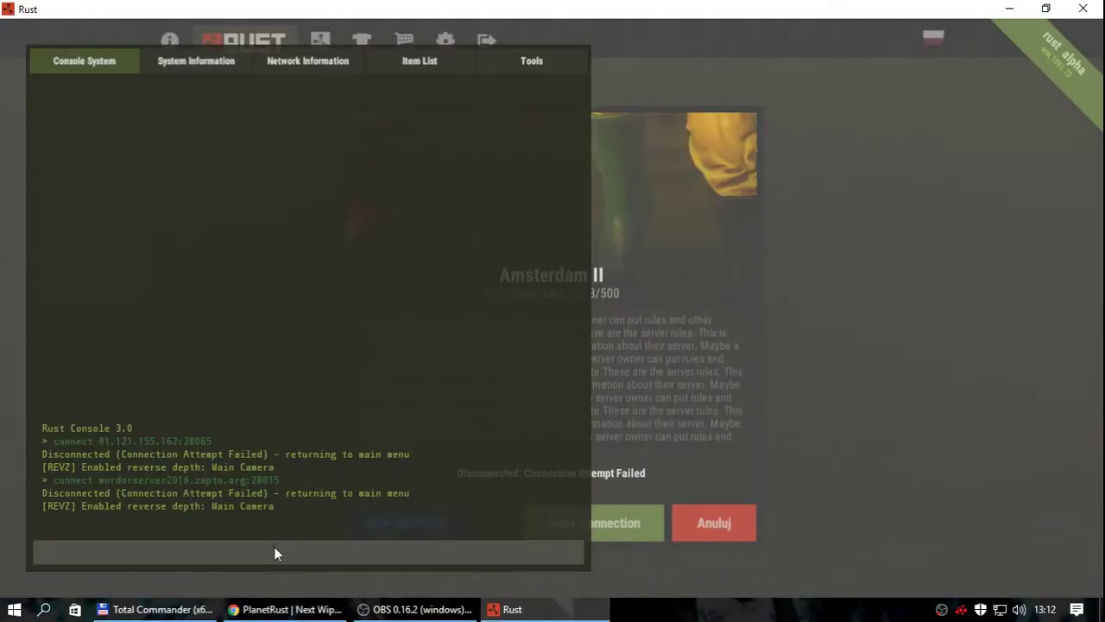
key(ctrl+v)
key(Return)
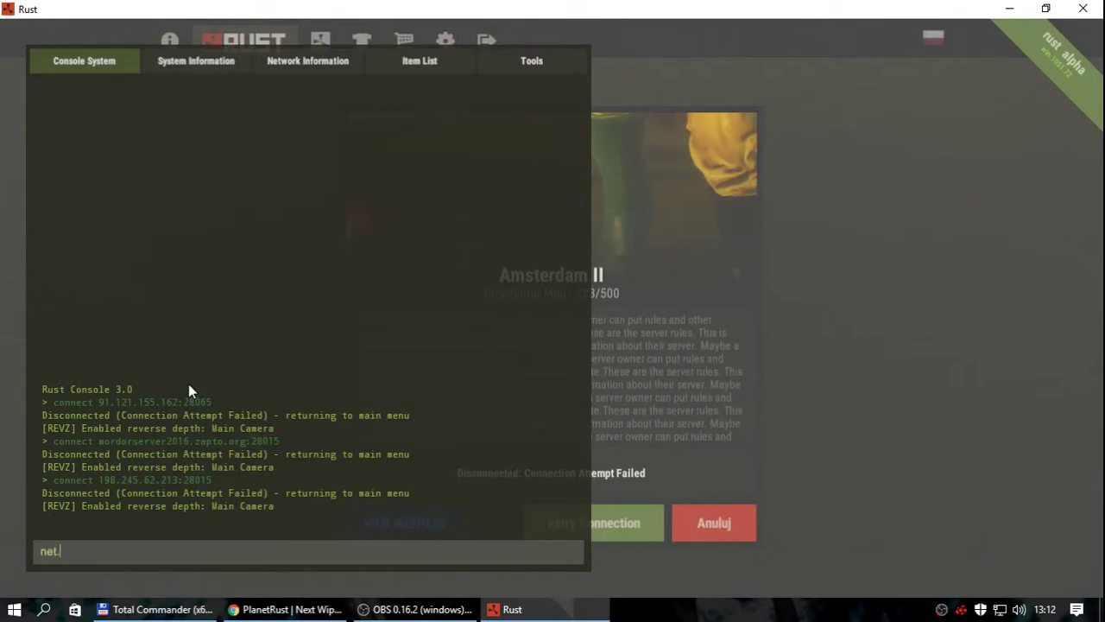
key(ctrl+v)
key(Return)
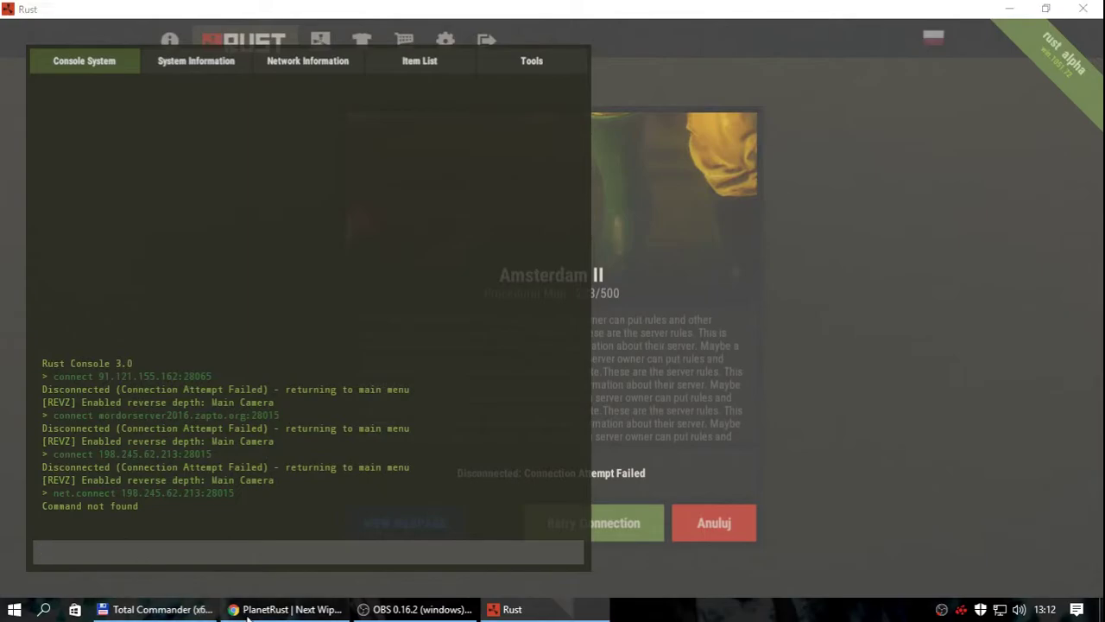
- Switch to Chrome, return to the Legacy forum list and open its Experimental Servers subforum to view the server threads
click(285, 608)
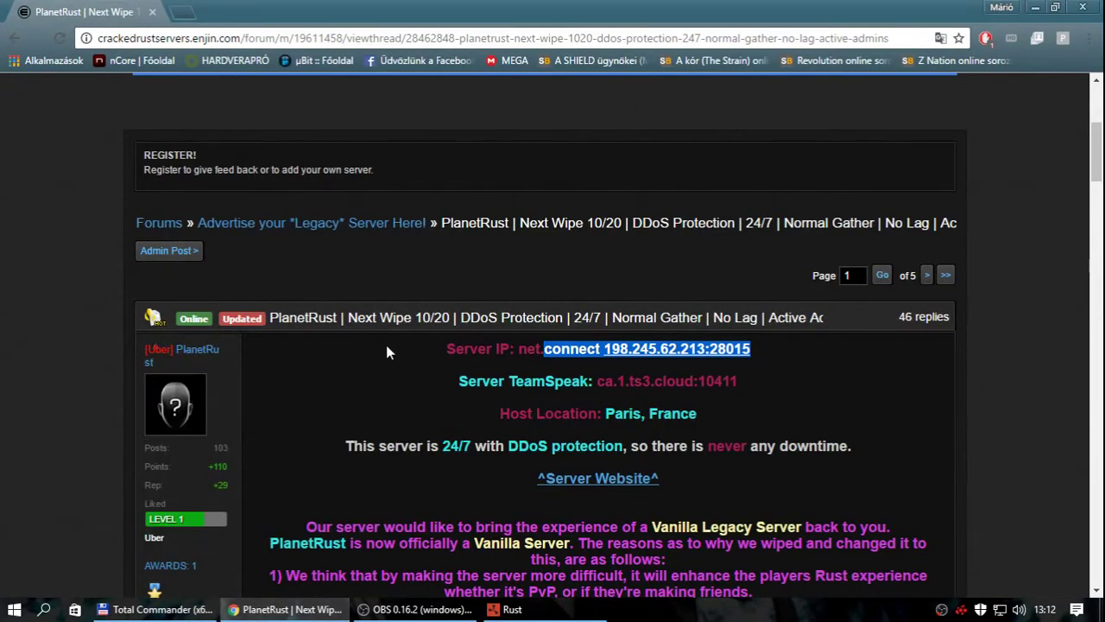
click(14, 38)
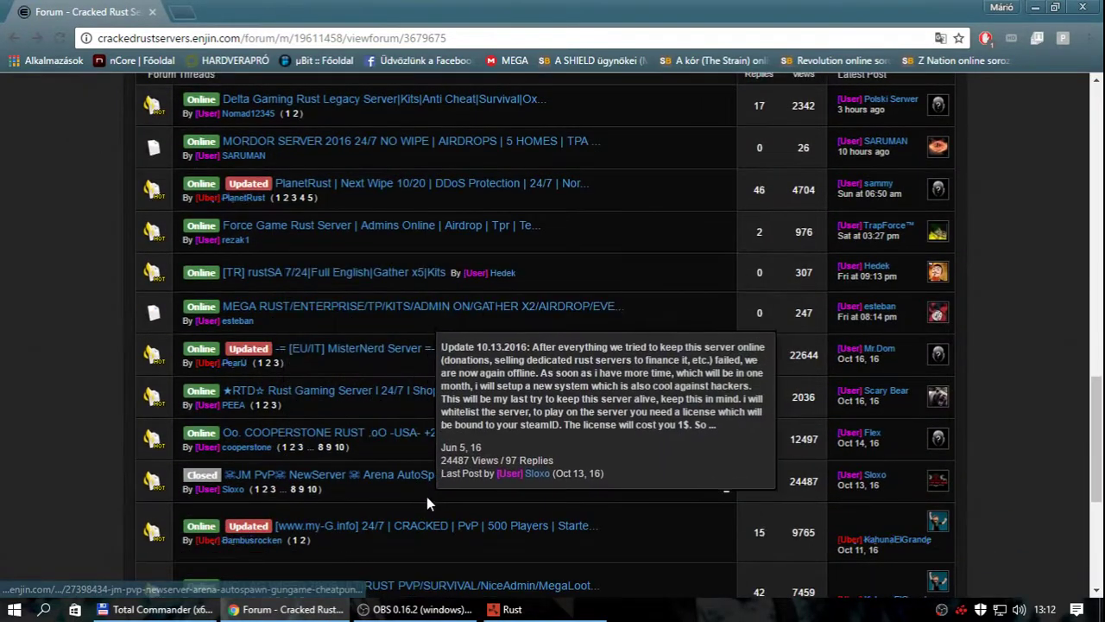
scroll(426, 507, down, 1)
scroll(50, 310, up, 10)
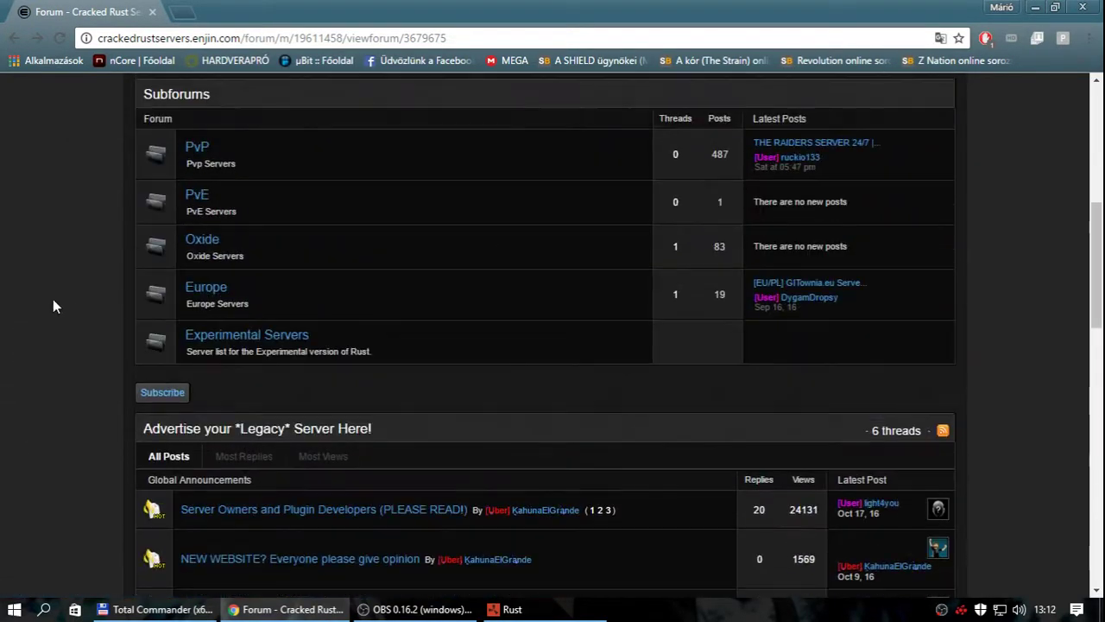
click(272, 333)
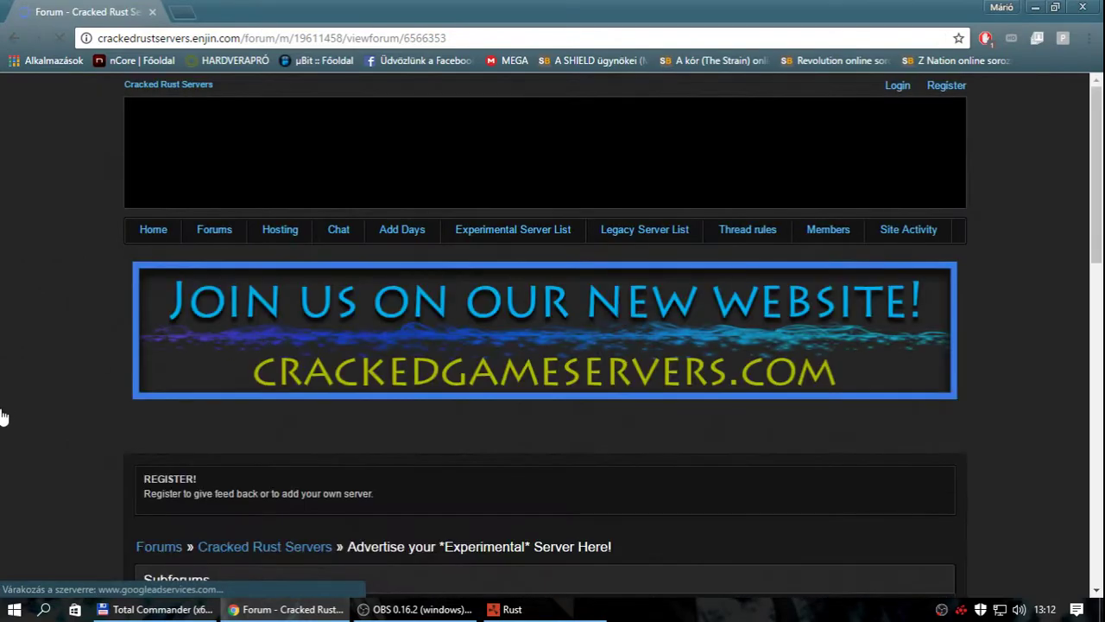
scroll(39, 413, down, 8)
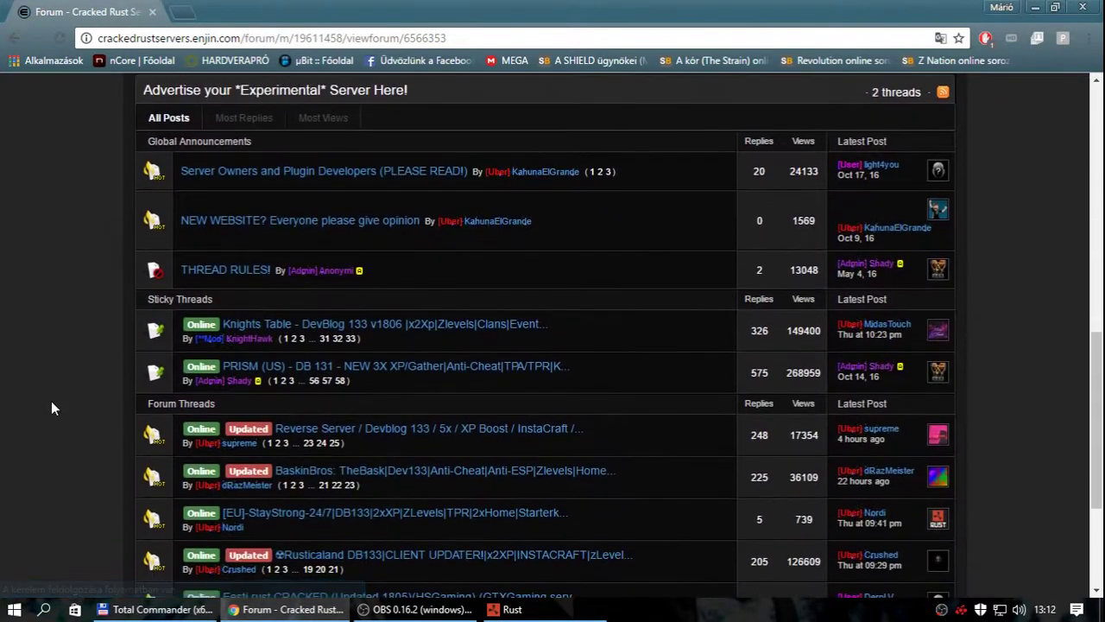
- Open the "Knights Table - DevBlog 133 v1806" thread and copy the text "client.connect 167.114.1.57:28241" from its connection instructions
click(386, 331)
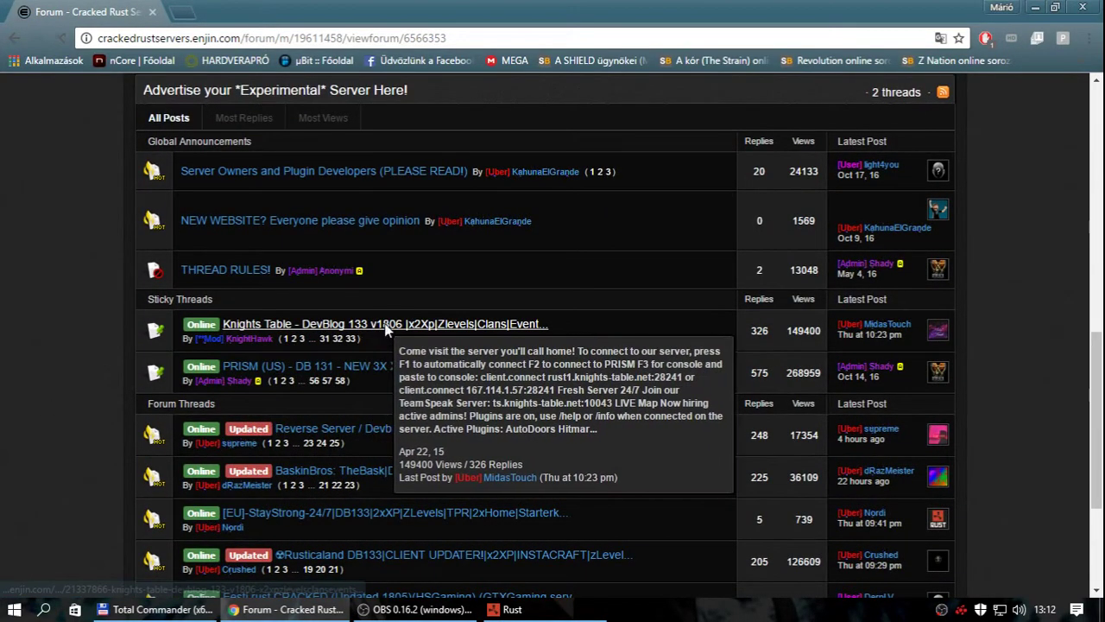
scroll(386, 332, down, 6)
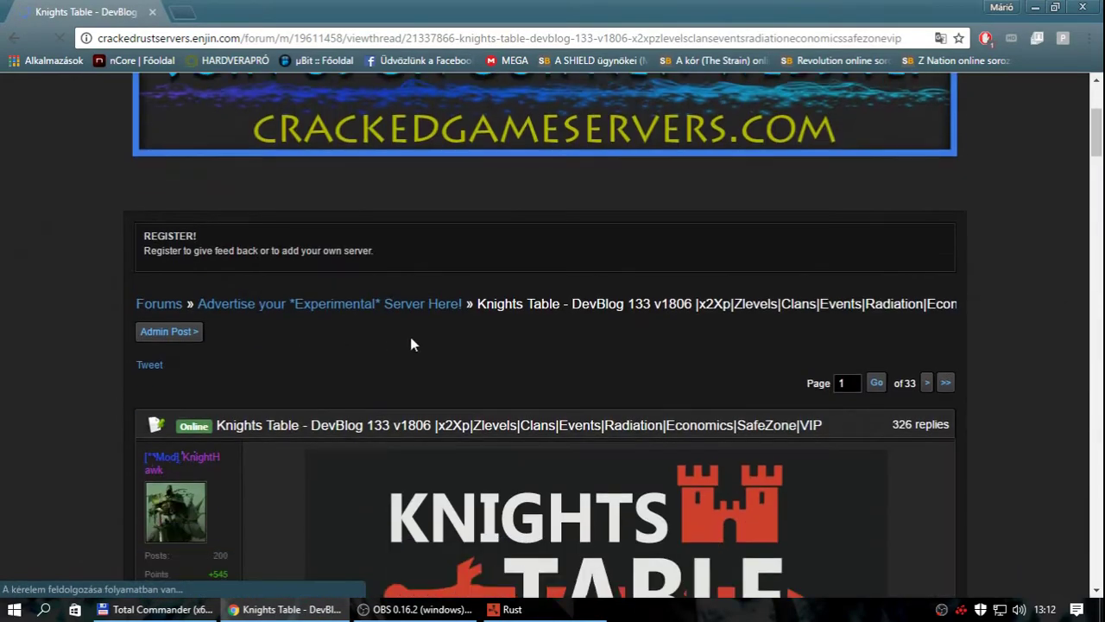
scroll(475, 358, down, 3)
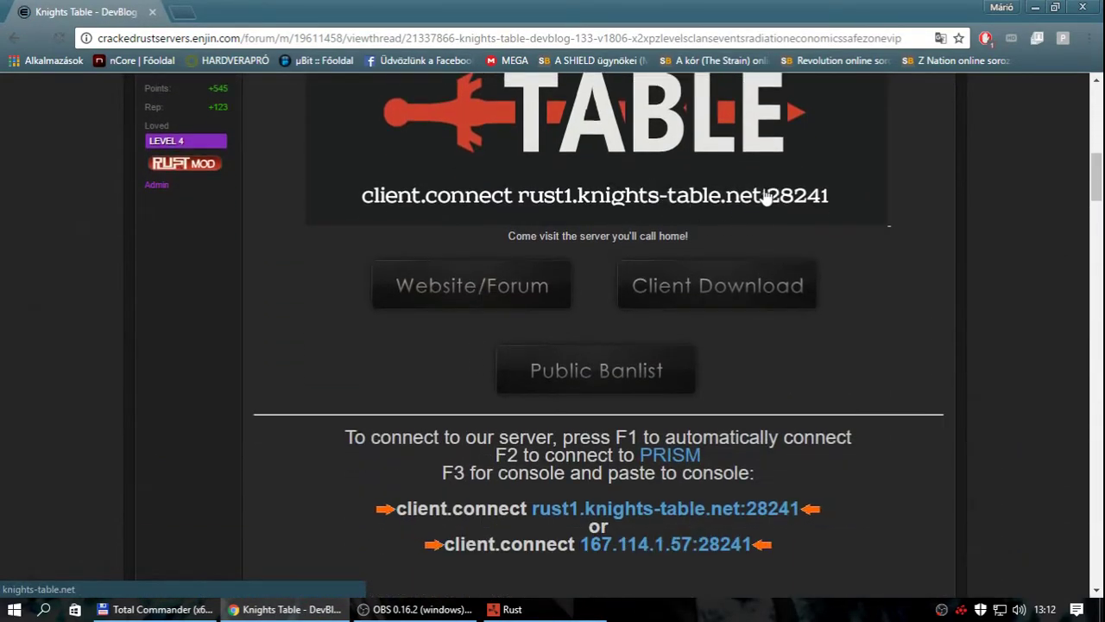
scroll(549, 309, down, 1)
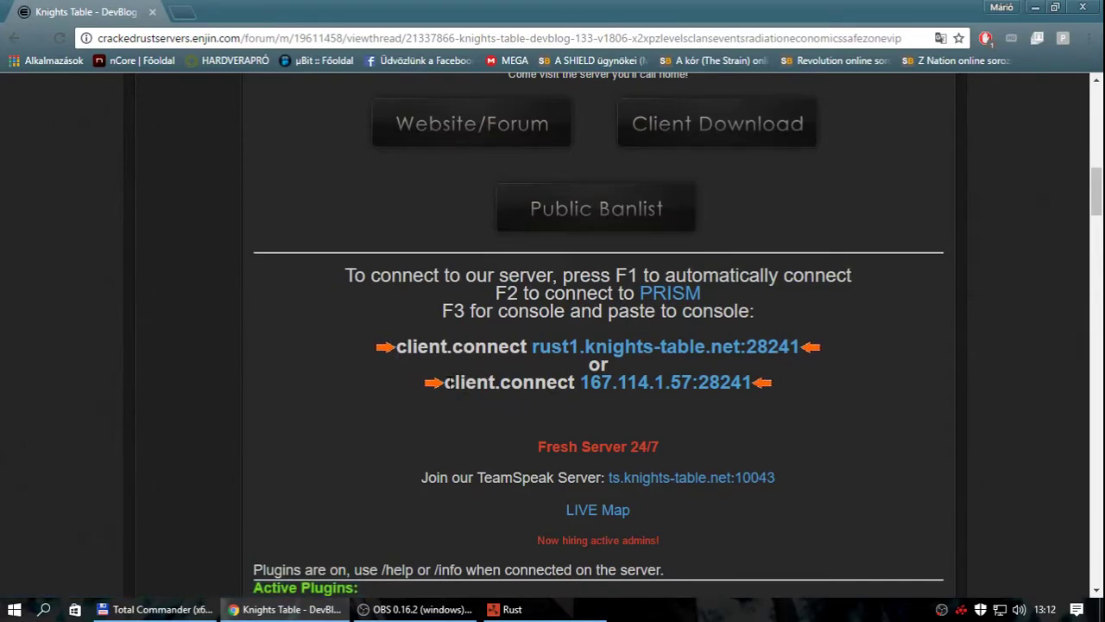
drag(442, 382, 751, 383)
right_click(721, 387)
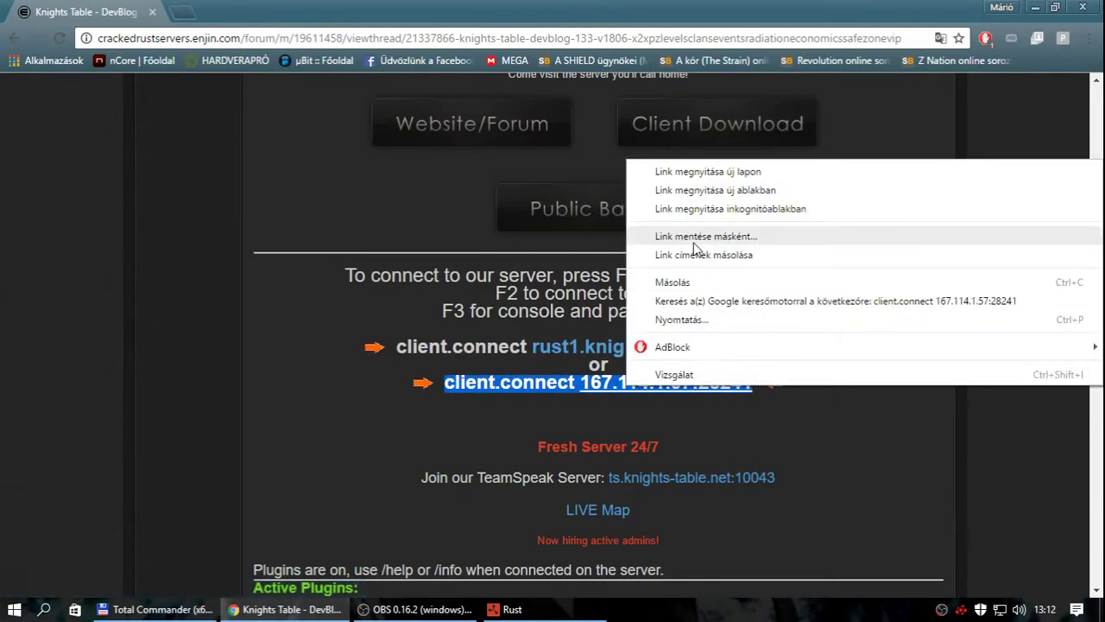
click(673, 283)
- Switch to Rust and try joining the Knights Table server with "client.connect 167.114.1.57:28241" in the console
click(505, 609)
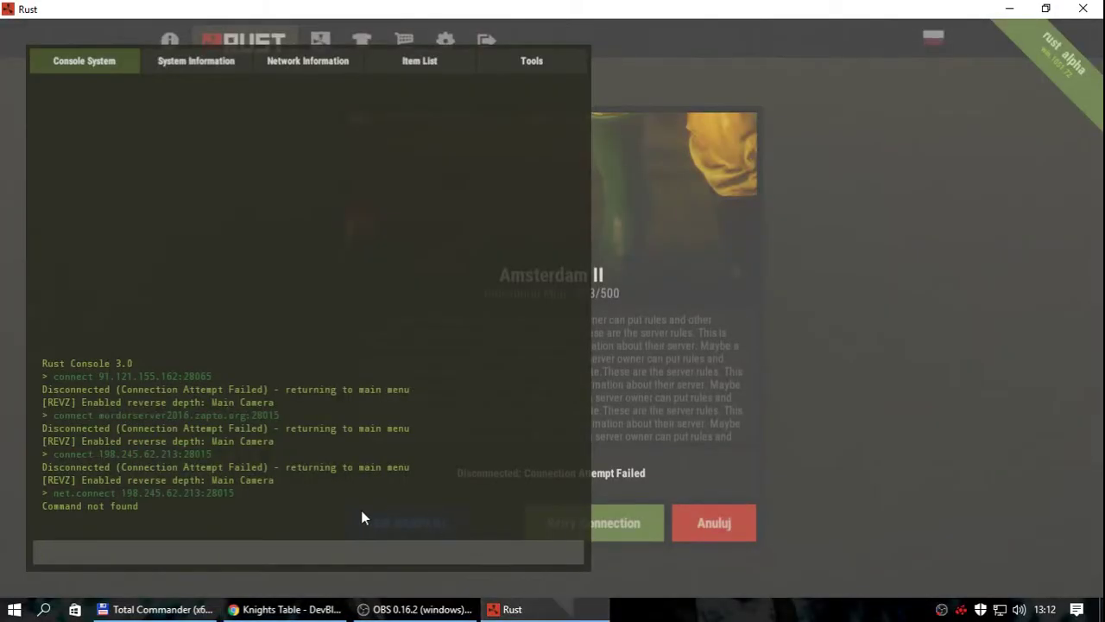
key(ctrl+v)
key(Return)
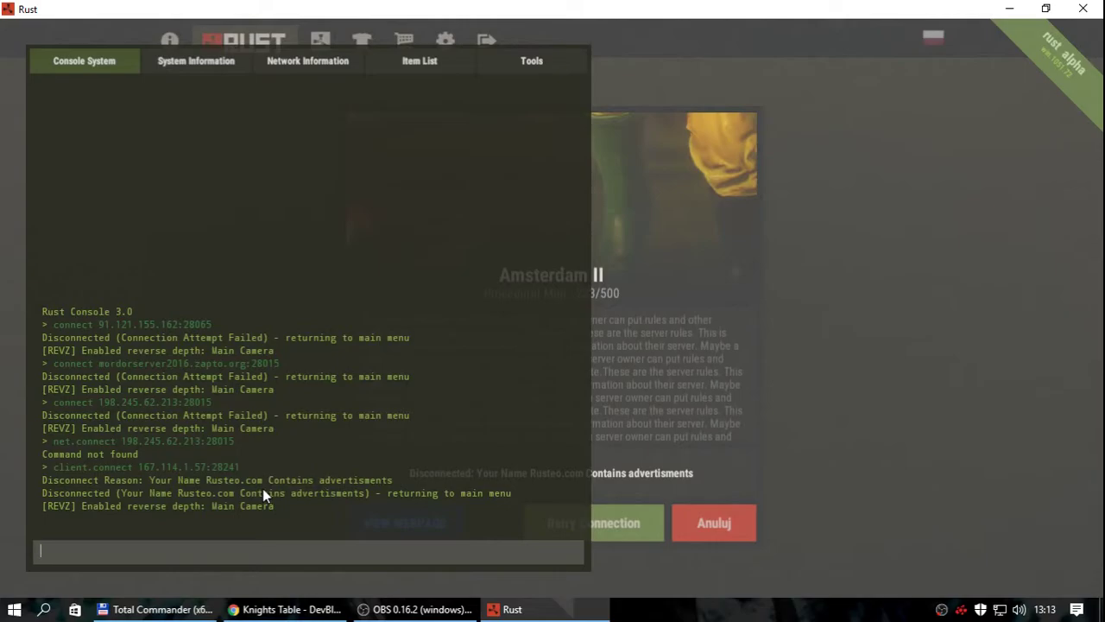
- Close Rust, switch to Total Commander and open the LumaEmu ini file from the Rust Experimental folder
click(1075, 18)
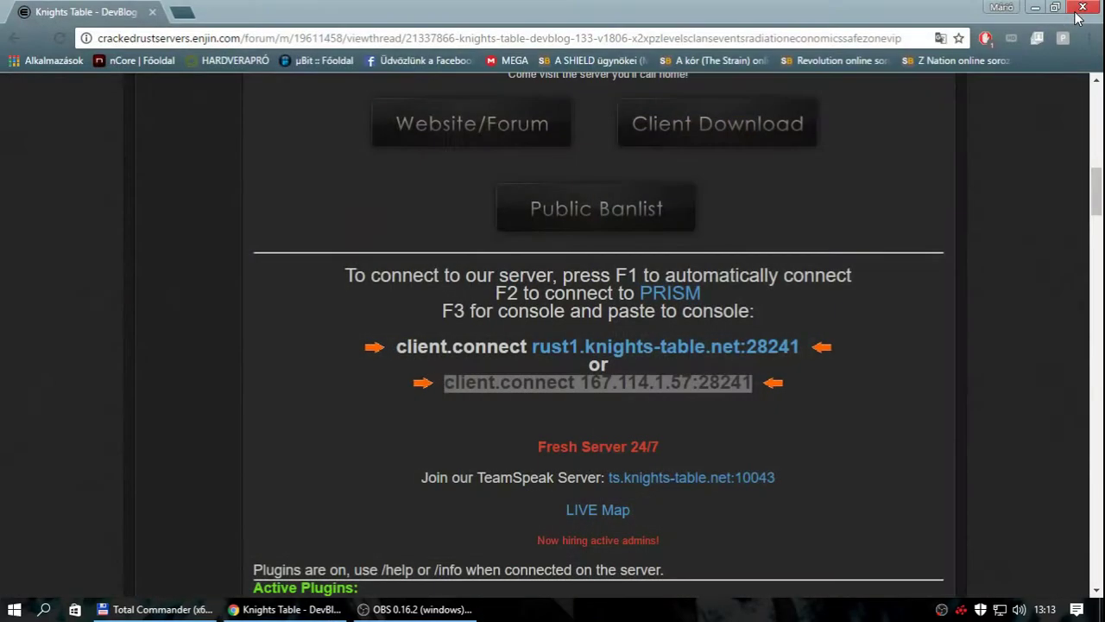
click(248, 612)
double_click(596, 291)
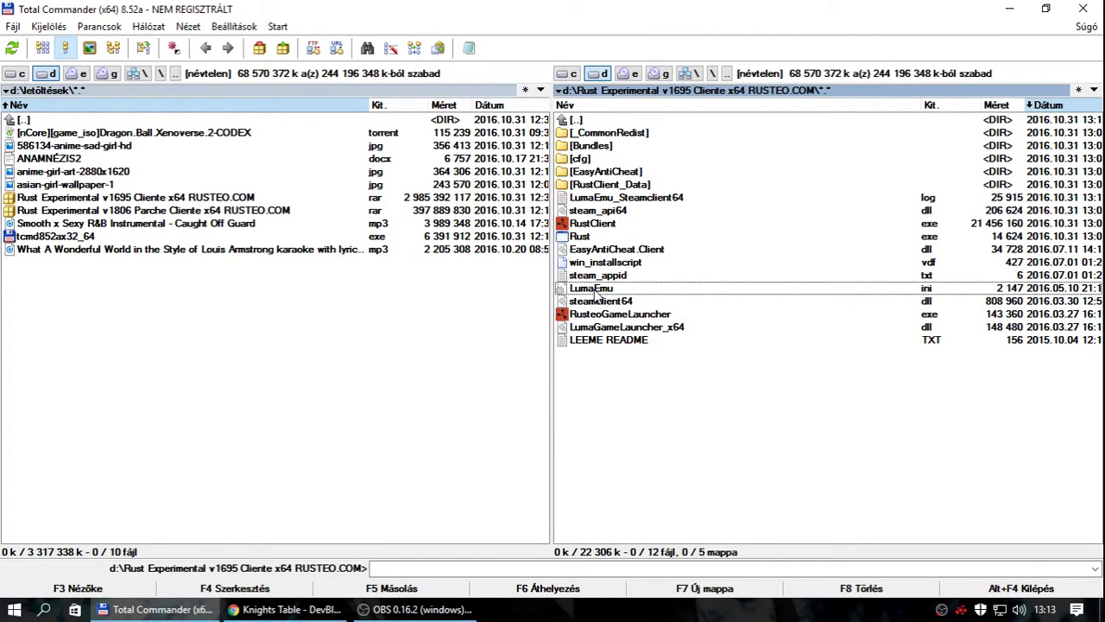
- Replace the PlayerName and PlayerNickname values in the [Player] section with the player's own name
drag(223, 192, 374, 194)
text(mario)
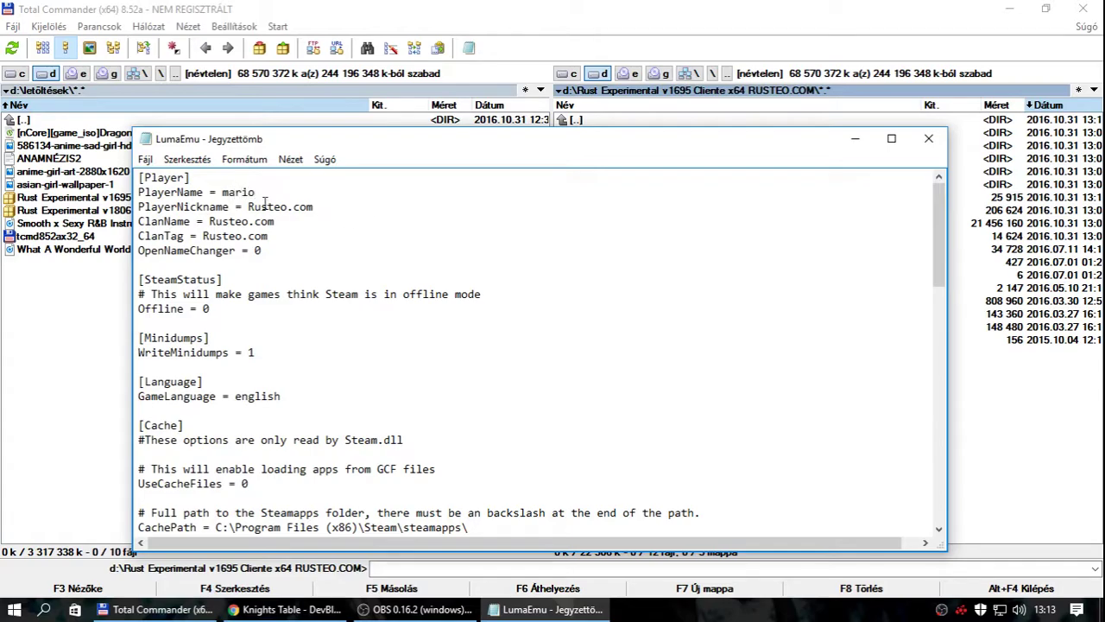
drag(248, 207, 343, 205)
text(mari)
- Set both ClanName and ClanTag to "asd", save the LumaEmu file and close it
drag(209, 222, 295, 223)
key(BackSpace)
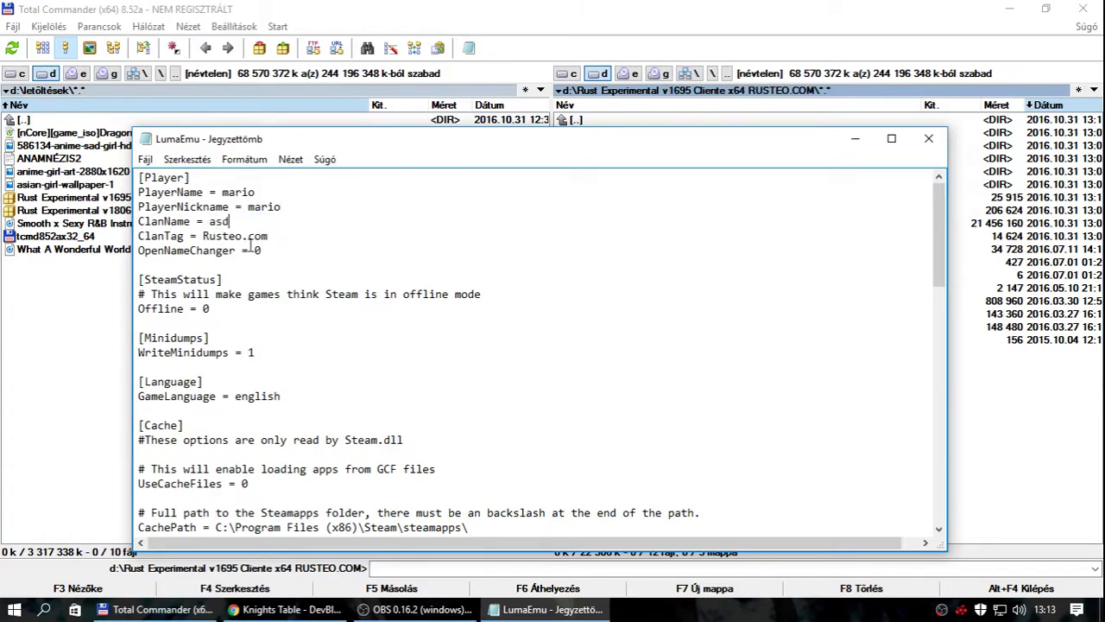
drag(206, 235, 296, 236)
text(asd)
click(145, 159)
click(166, 209)
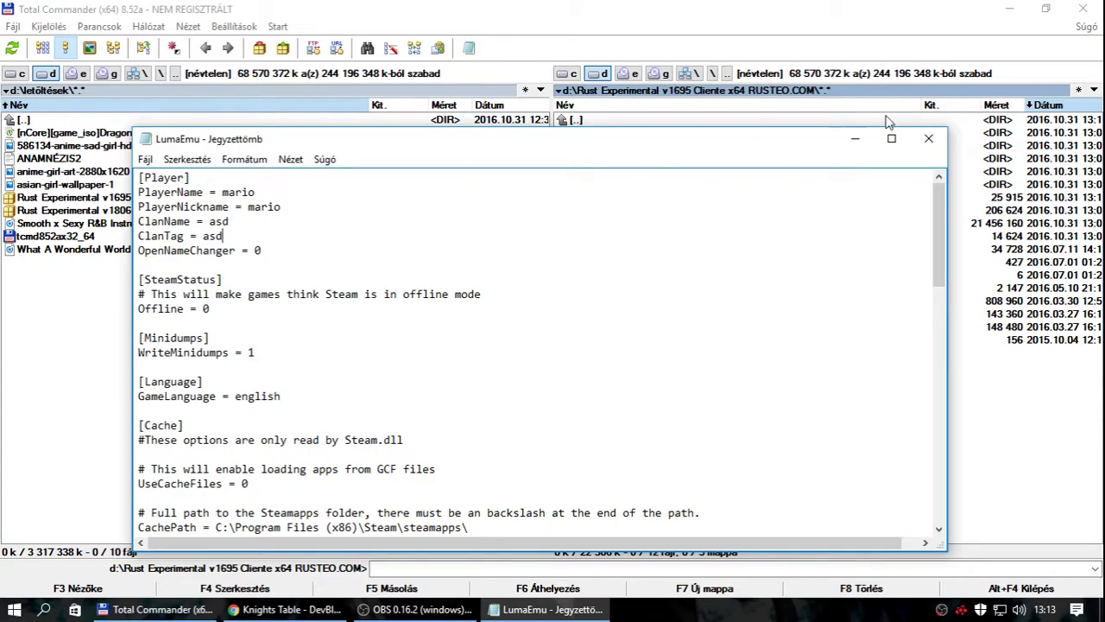
click(928, 138)
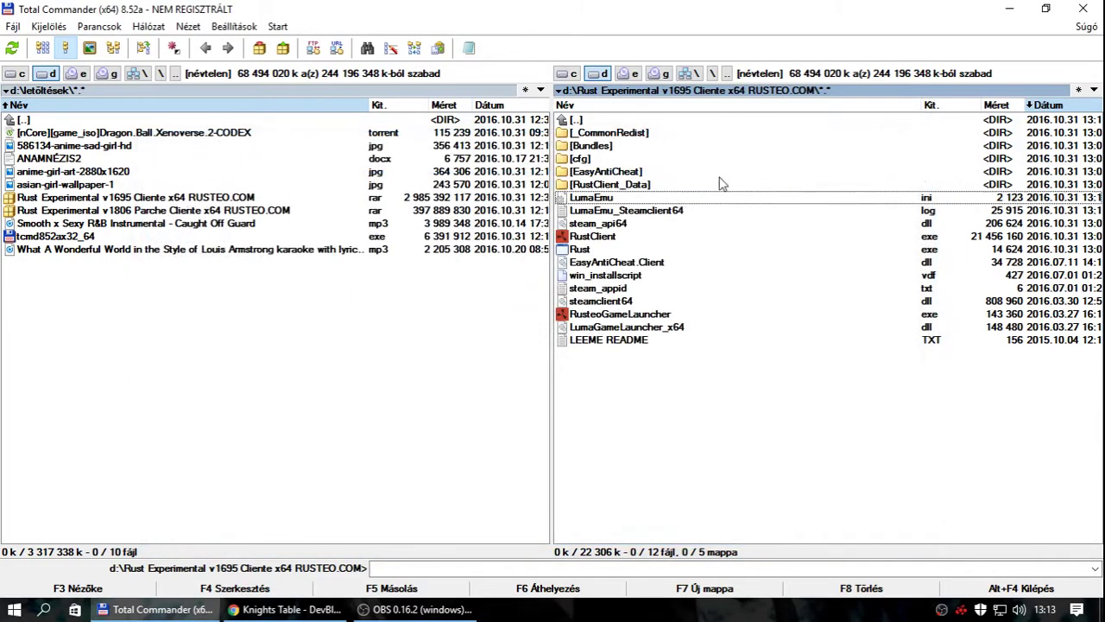
- Start Rust through RusteoGameLauncher at 1280 x 720 in windowed mode and set the game language to Hungarian
double_click(628, 314)
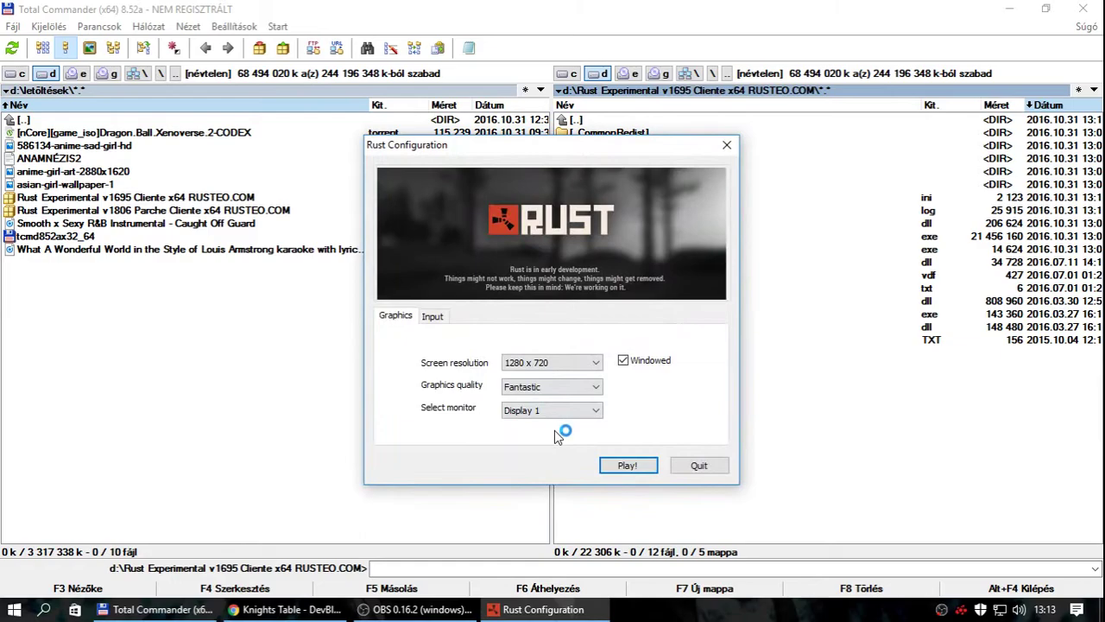
click(594, 363)
click(595, 364)
click(621, 470)
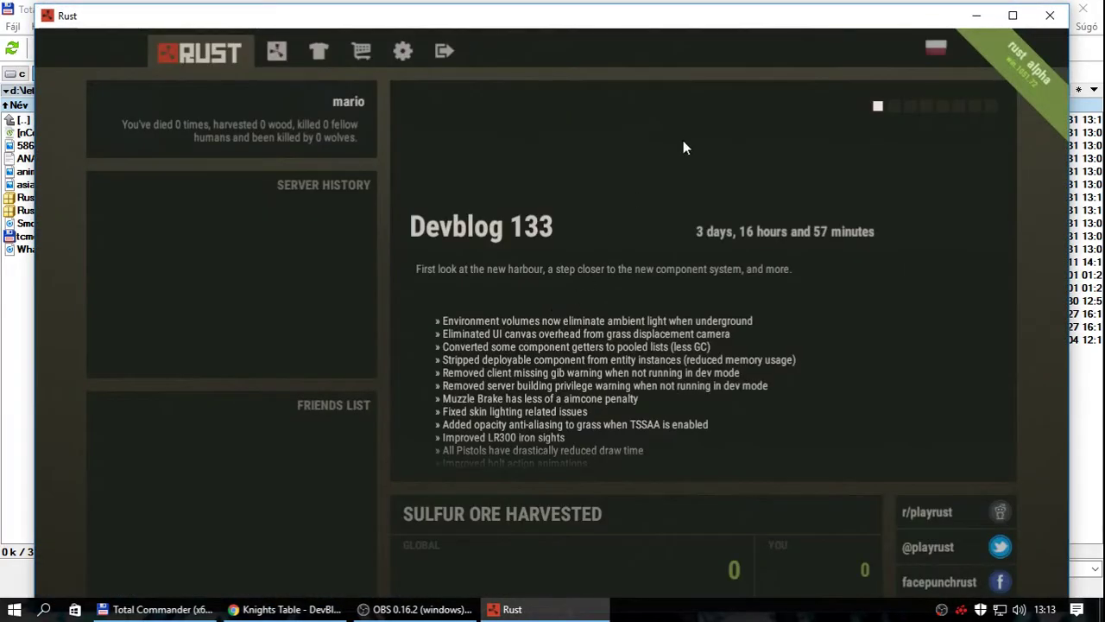
click(936, 50)
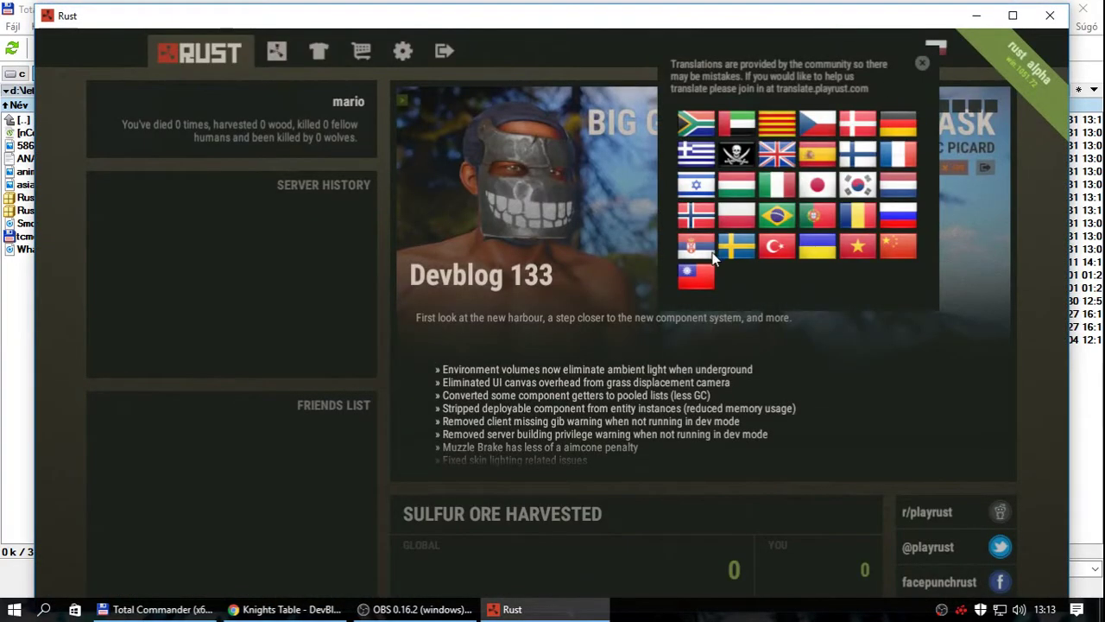
click(746, 186)
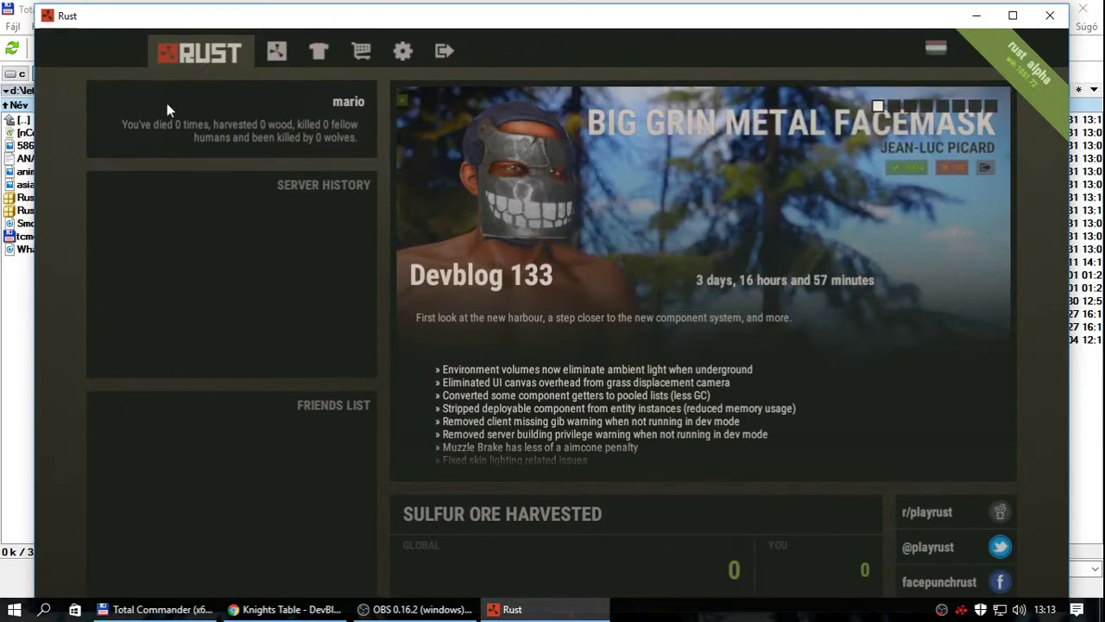
- Open the Rust console and run "client.connect 167.114.1.57:28241" to join the Knights Table server
key(F1)
text(client.connect 167.114.1.57:28241)
key(Return)
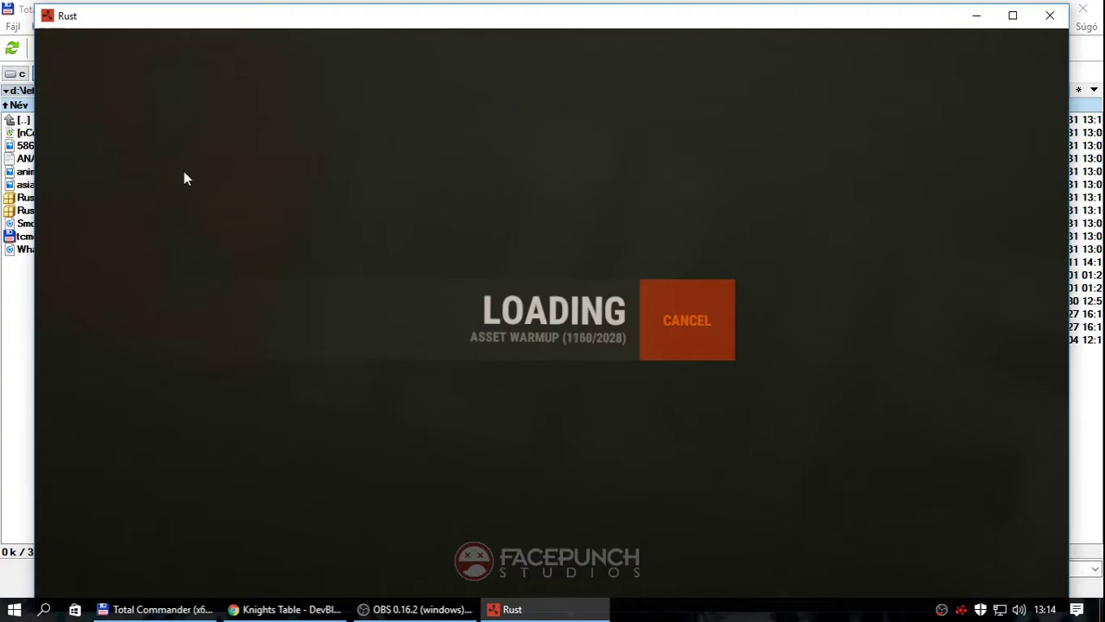
- Switch to Chrome and return from the Knights Table thread to the Experimental server forum list
click(272, 602)
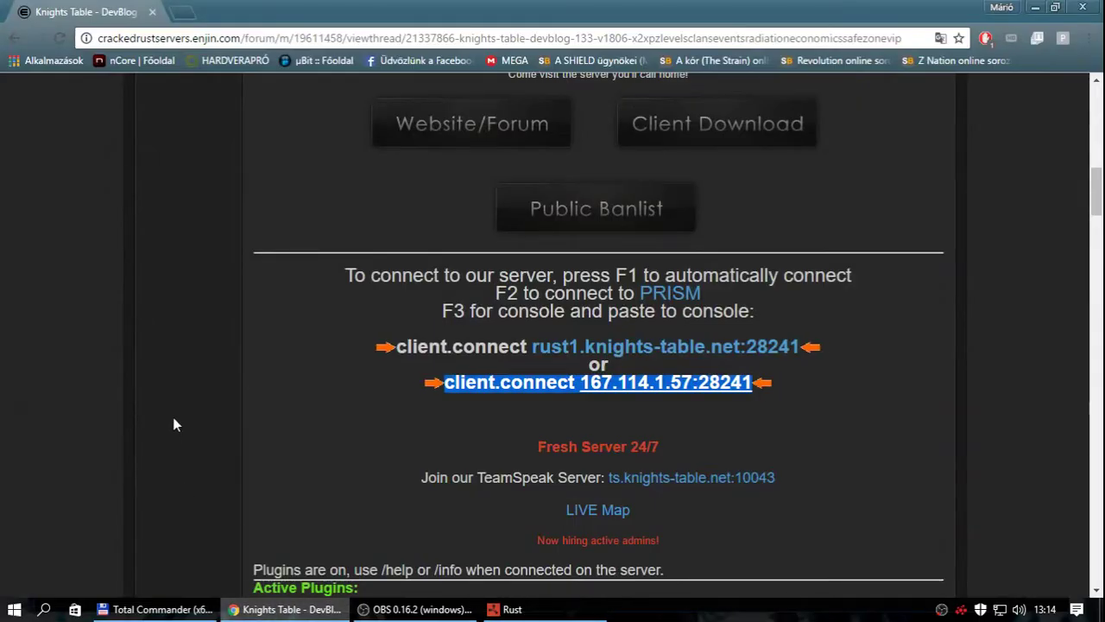
click(12, 39)
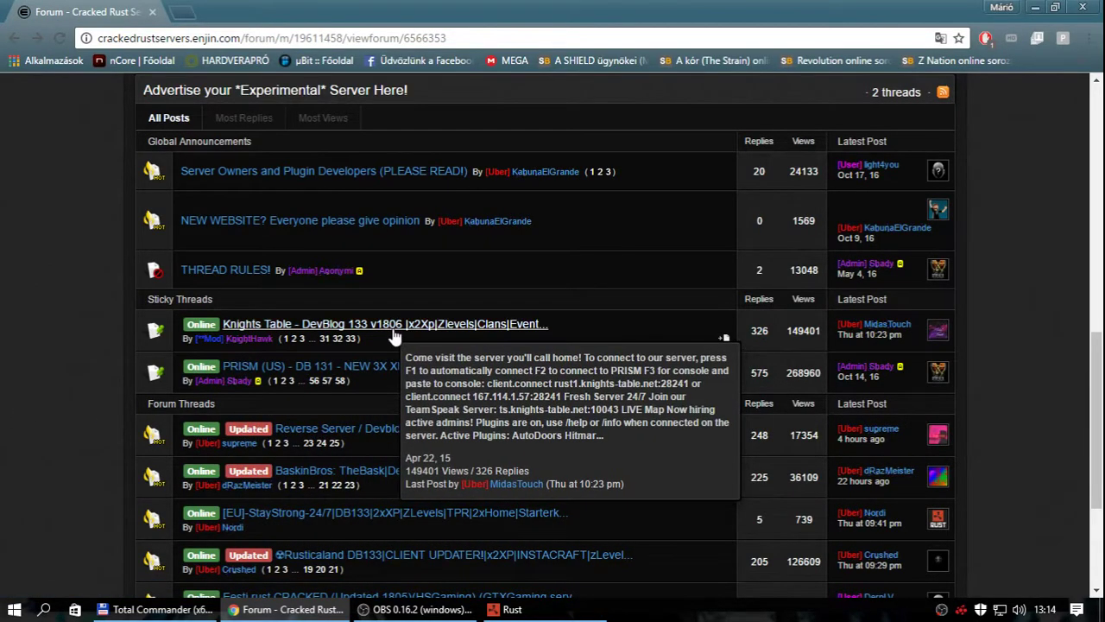
- Minimize the Chrome and Rust windows to clear the desktop while the server loads
click(1035, 7)
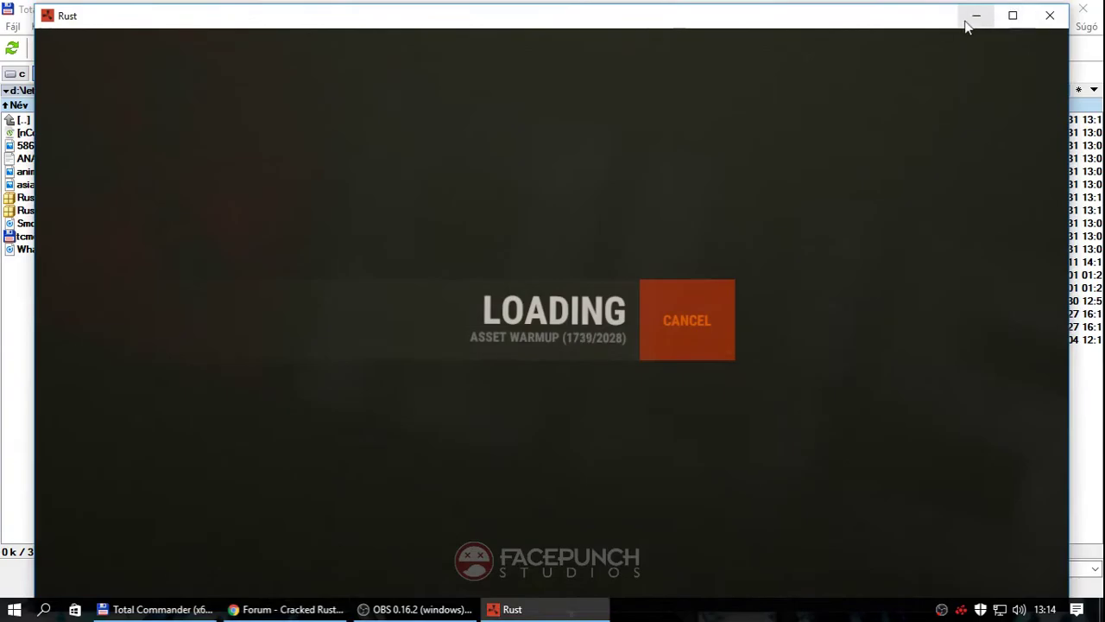
click(975, 12)
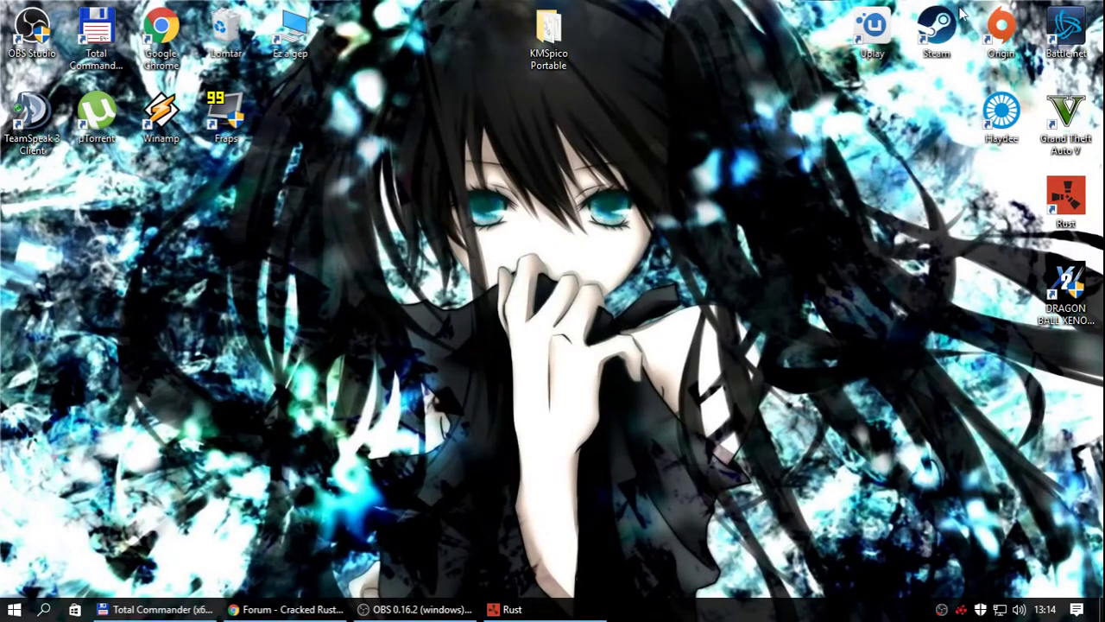
double_click(920, 41)
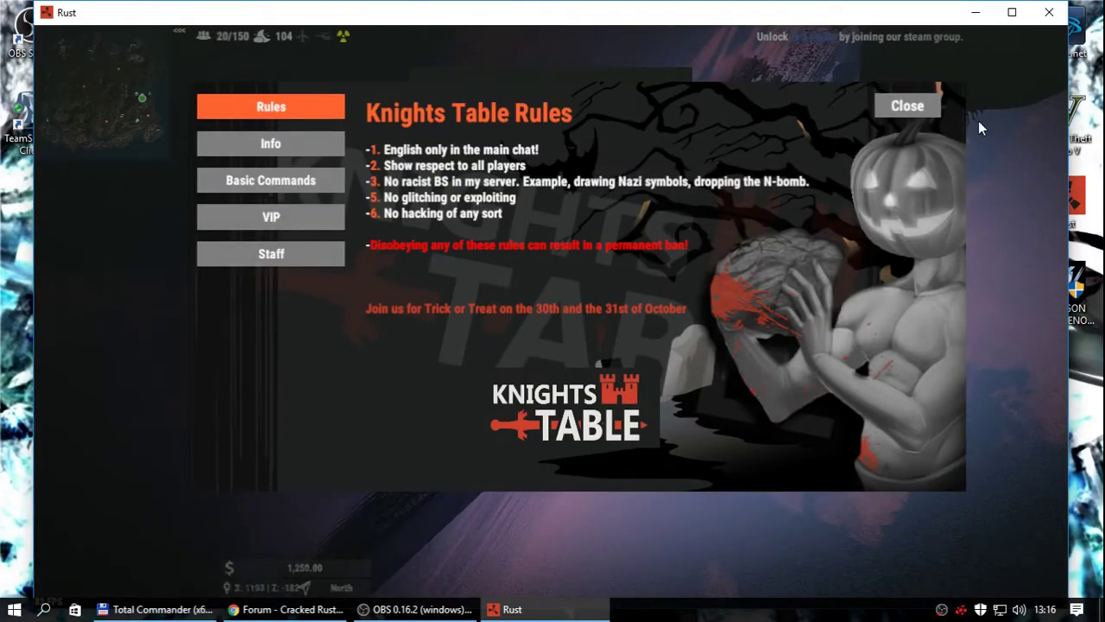
- Close the Knights Table rules screen, equip the rock and check the character's inventory
click(905, 108)
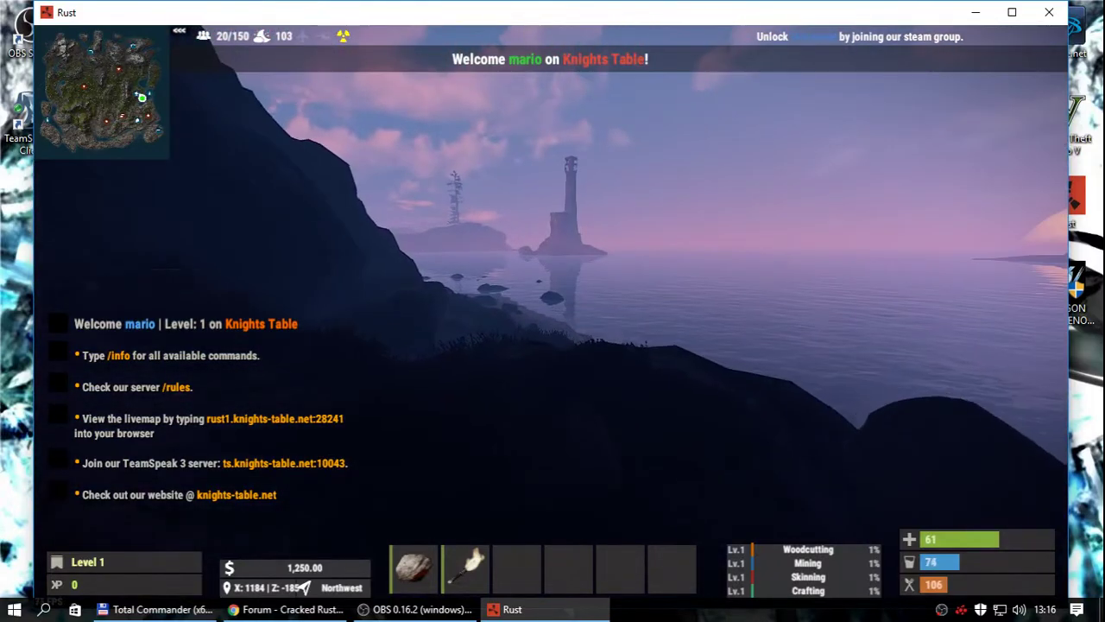
key(1)
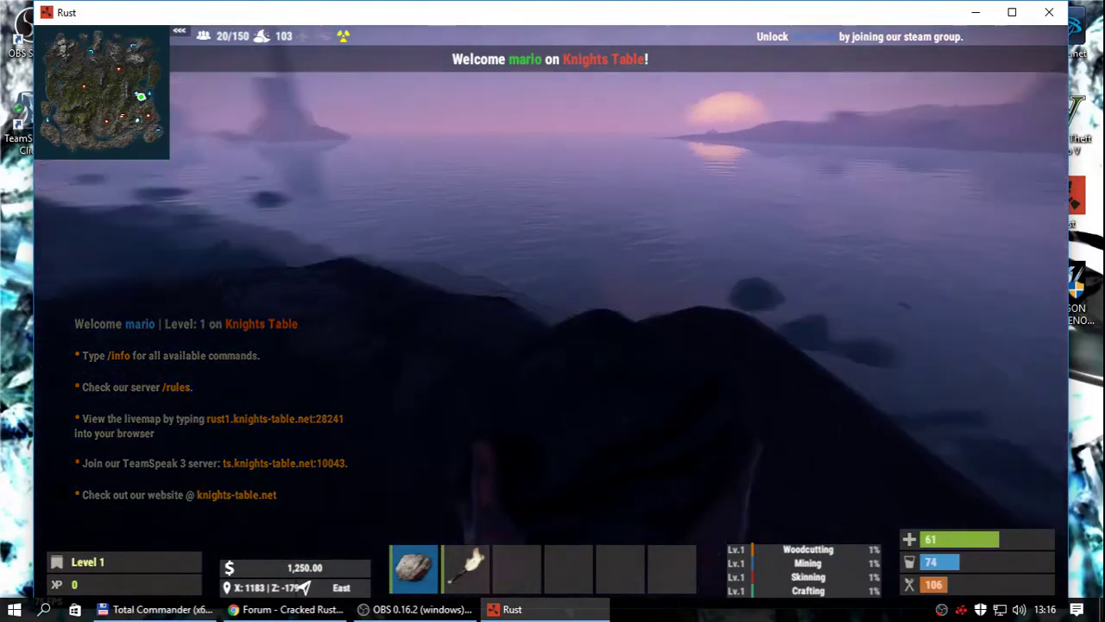
key(Tab)
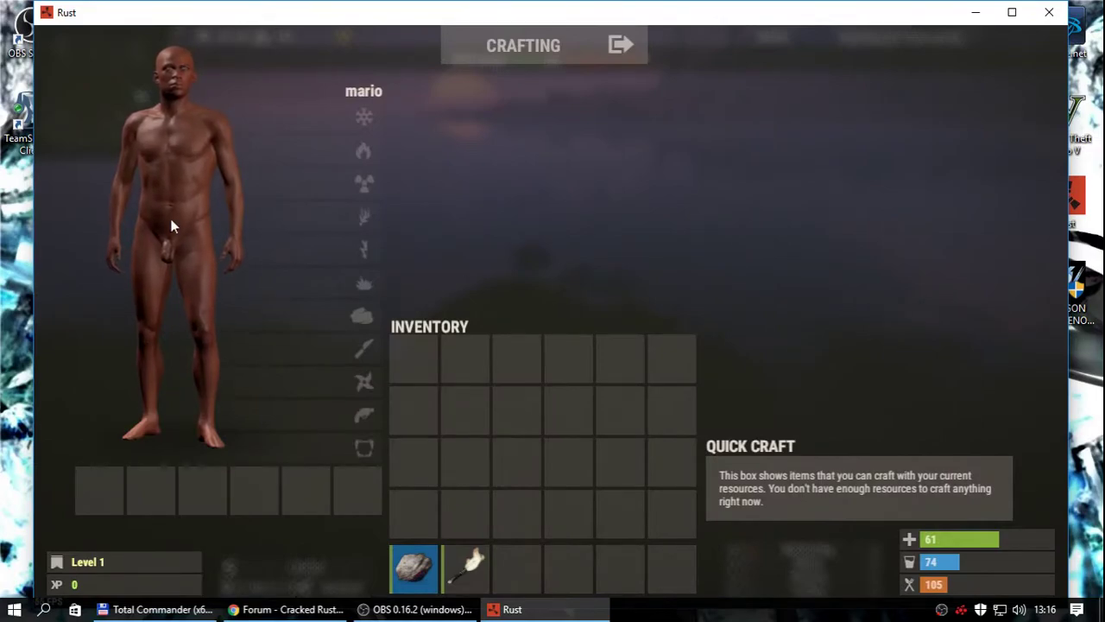
key(Tab)
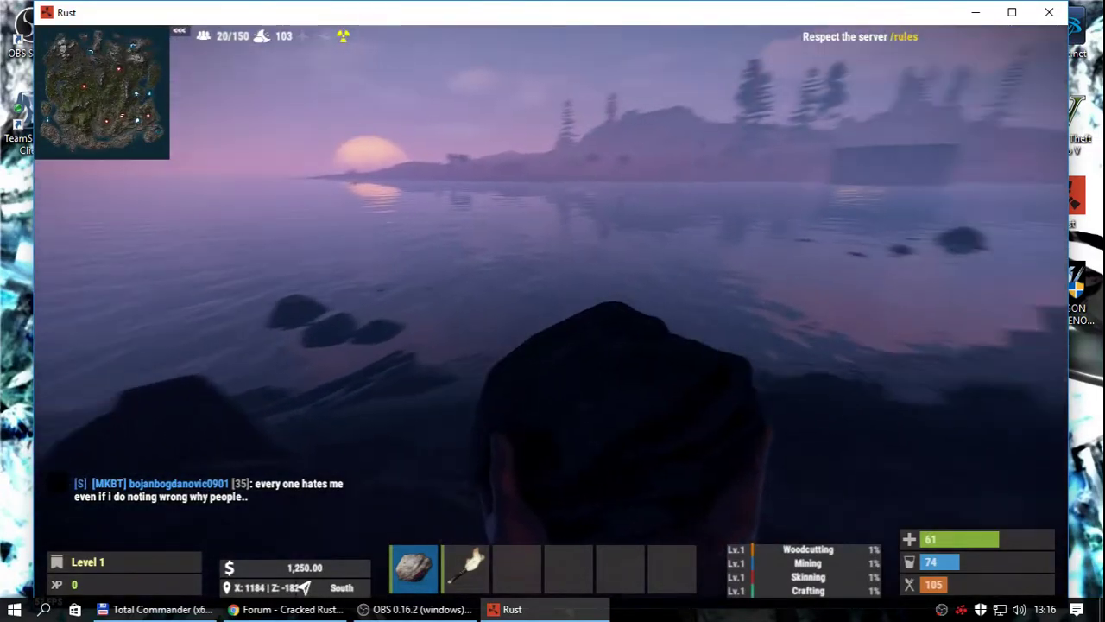
key(Tab)
key(Tab)
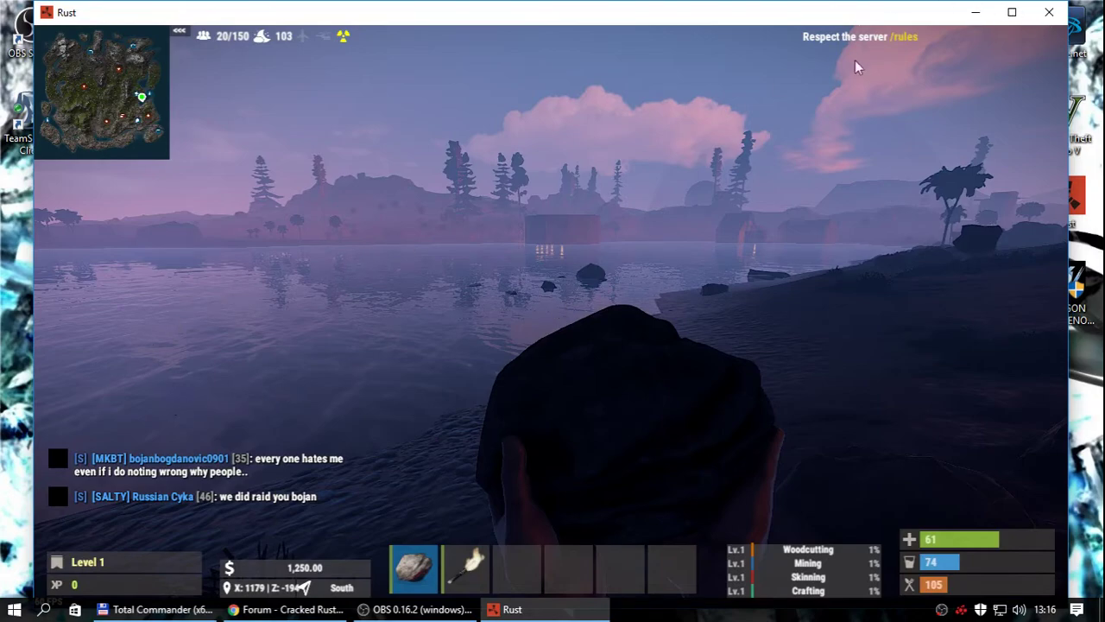
- Close the running cracked Rust game and start Steam from the desktop
right_click(505, 608)
click(511, 584)
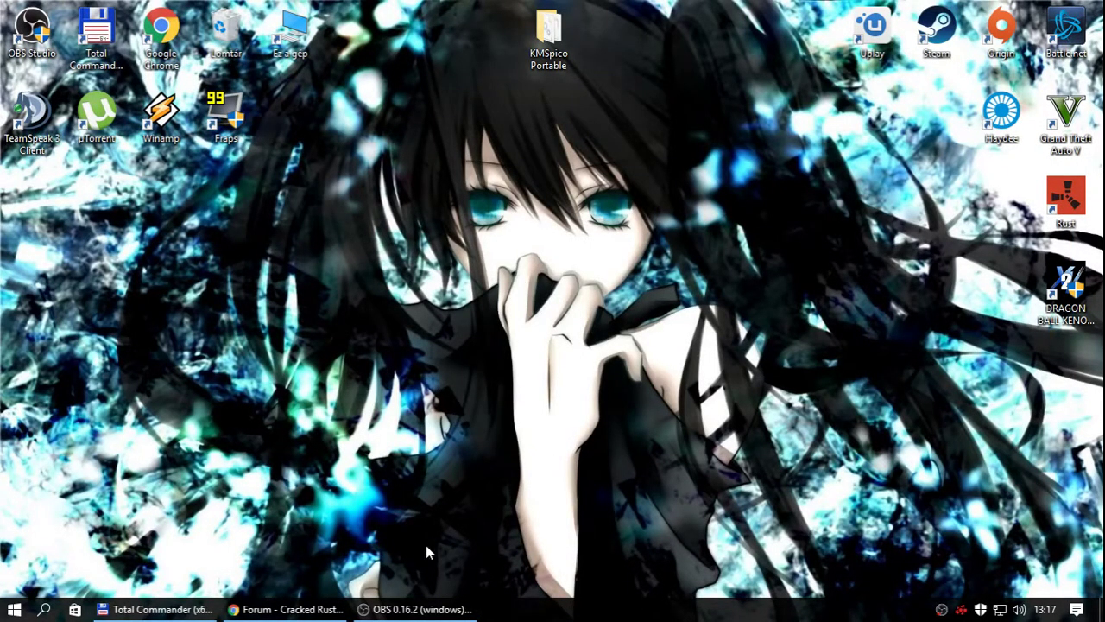
click(939, 39)
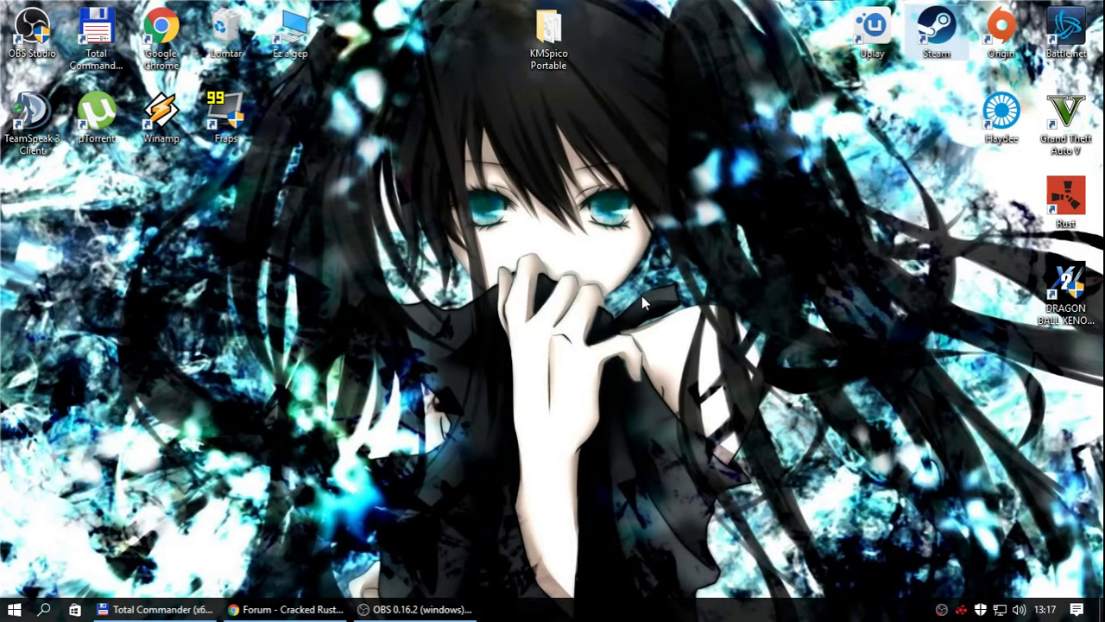
- Close Chrome and Total Commander, as well as Steam's news and main windows
click(278, 612)
click(278, 610)
click(155, 610)
click(1086, 6)
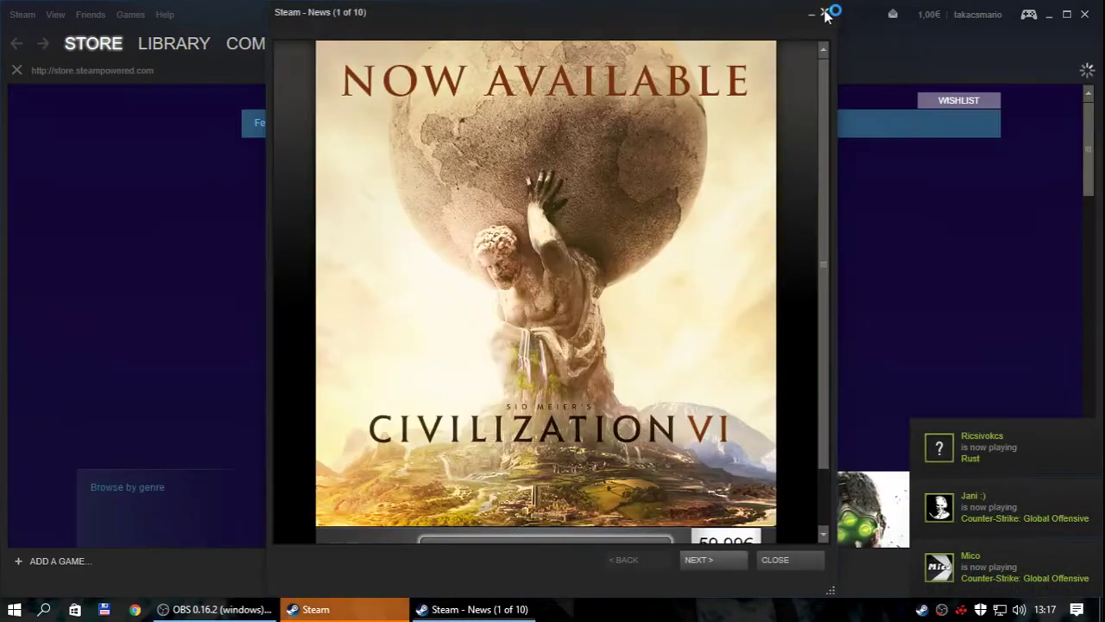
click(825, 14)
click(1084, 14)
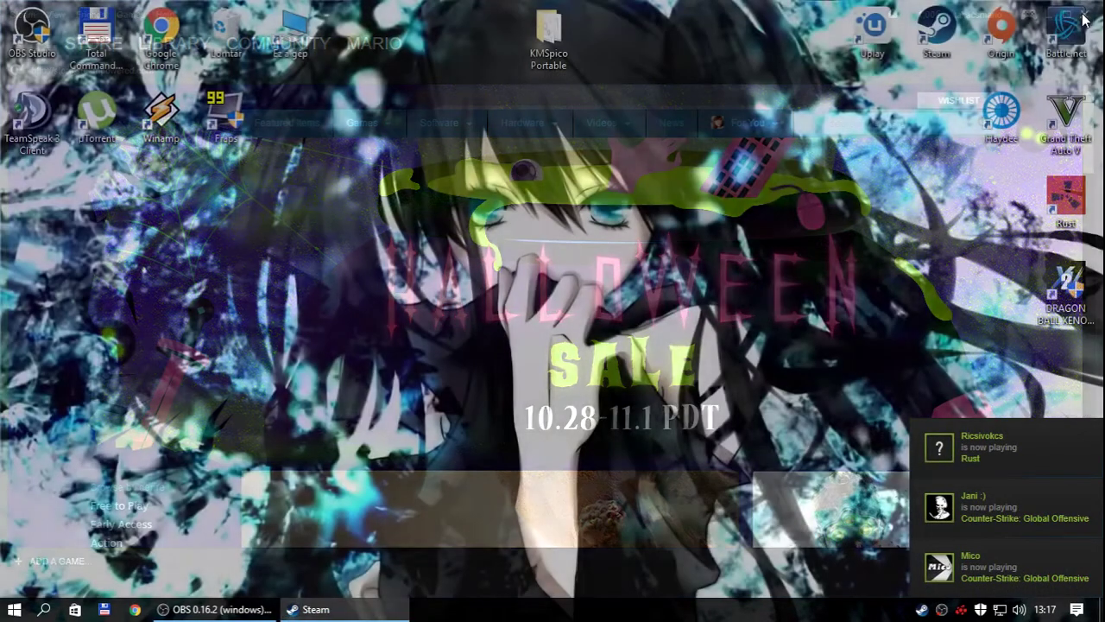
- Launch the Steam version of Rust at 1280 x 720 in windowed mode with Fantastic graphics quality
double_click(1066, 197)
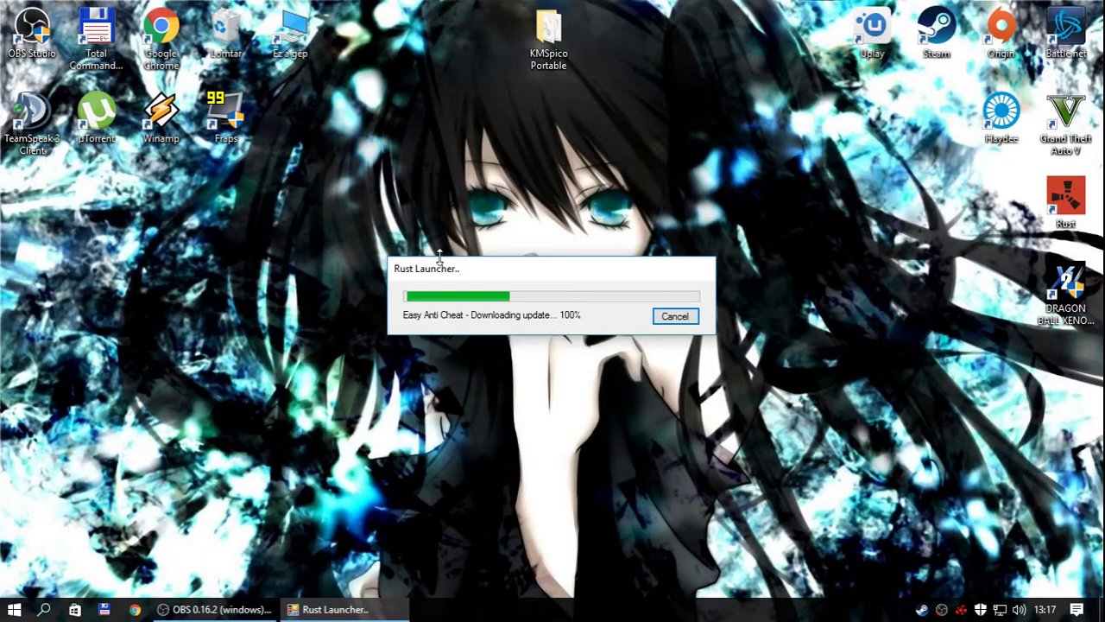
click(623, 362)
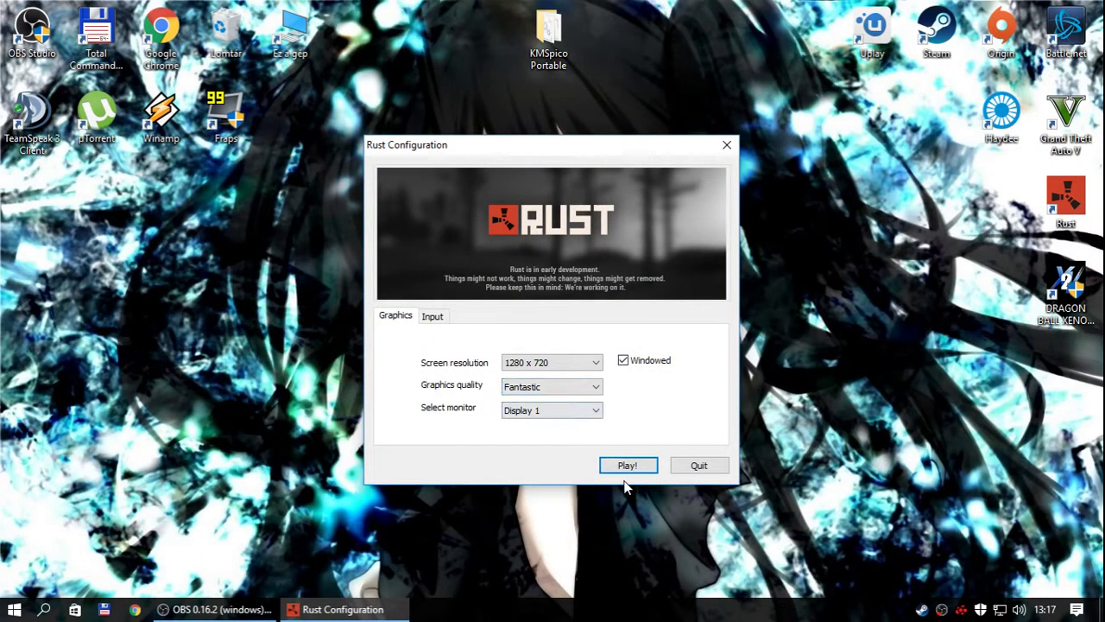
click(631, 462)
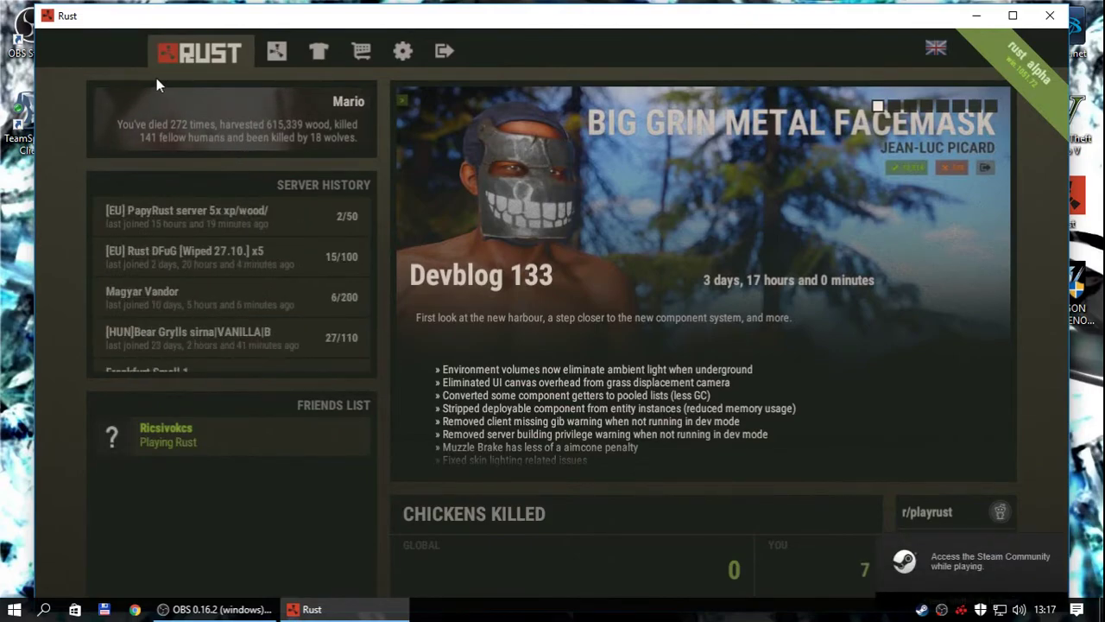
- Open the console in the Steam version of Rust and run "client.connect 167.114.1.57:28241"
key(F1)
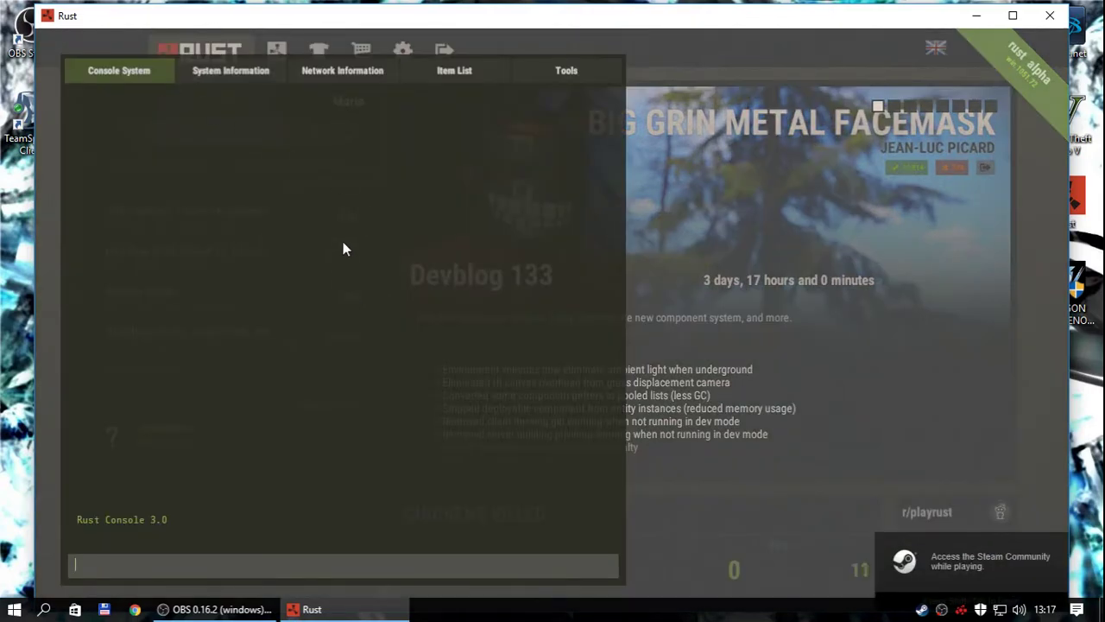
text(client.connect 167.114.1.57:28241)
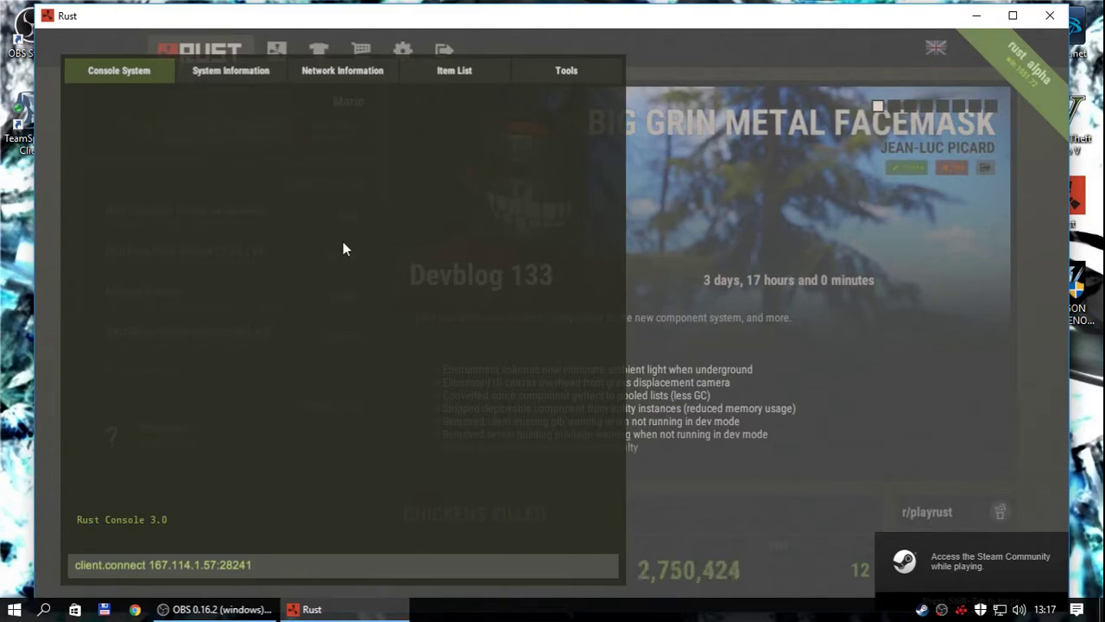
key(Return)
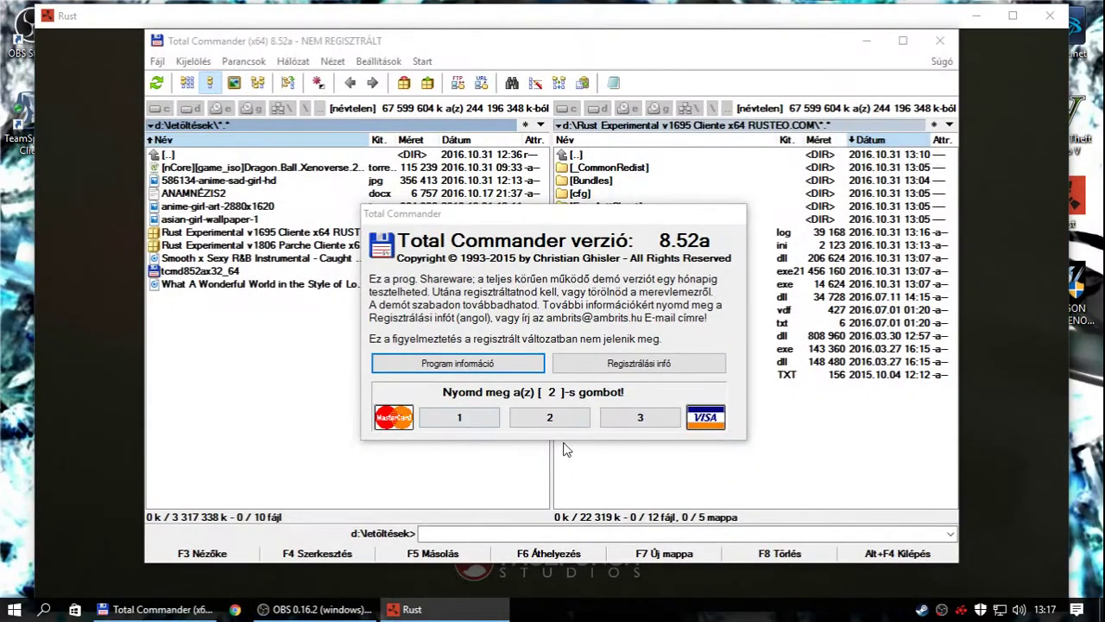
- In Total Commander, delete the Rust Experimental v1695 Cliente x64 folder and RusteoGamePatcher-v1806x64 from drive D, and close the file manager
click(568, 423)
double_click(604, 155)
ctrl+click(598, 234)
ctrl+click(597, 272)
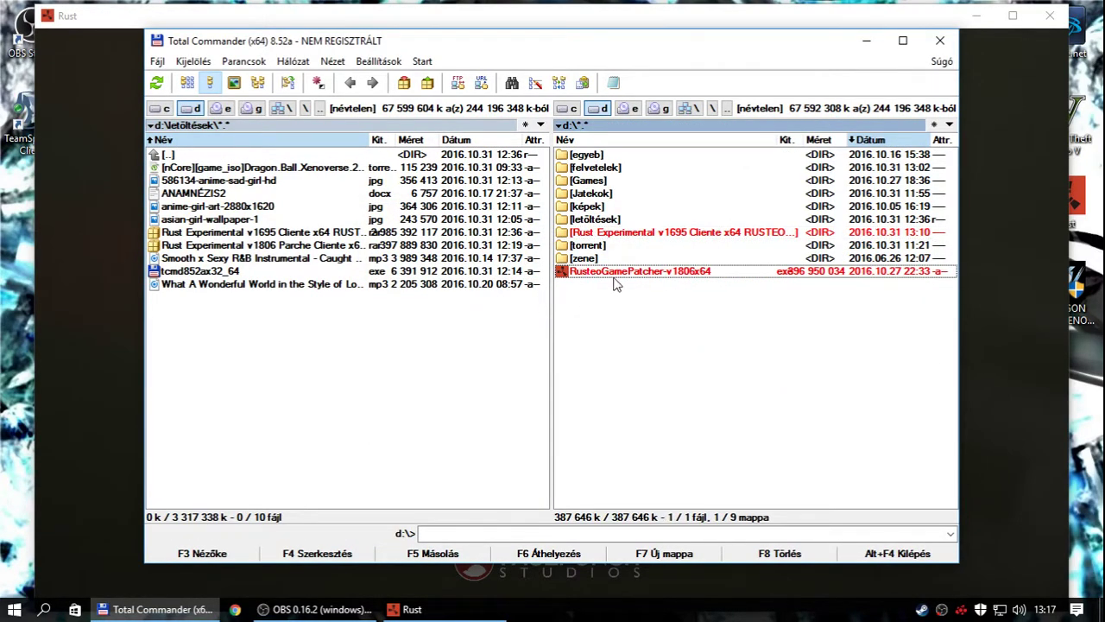
key(Delete)
key(Return)
key(Tab)
key(Return)
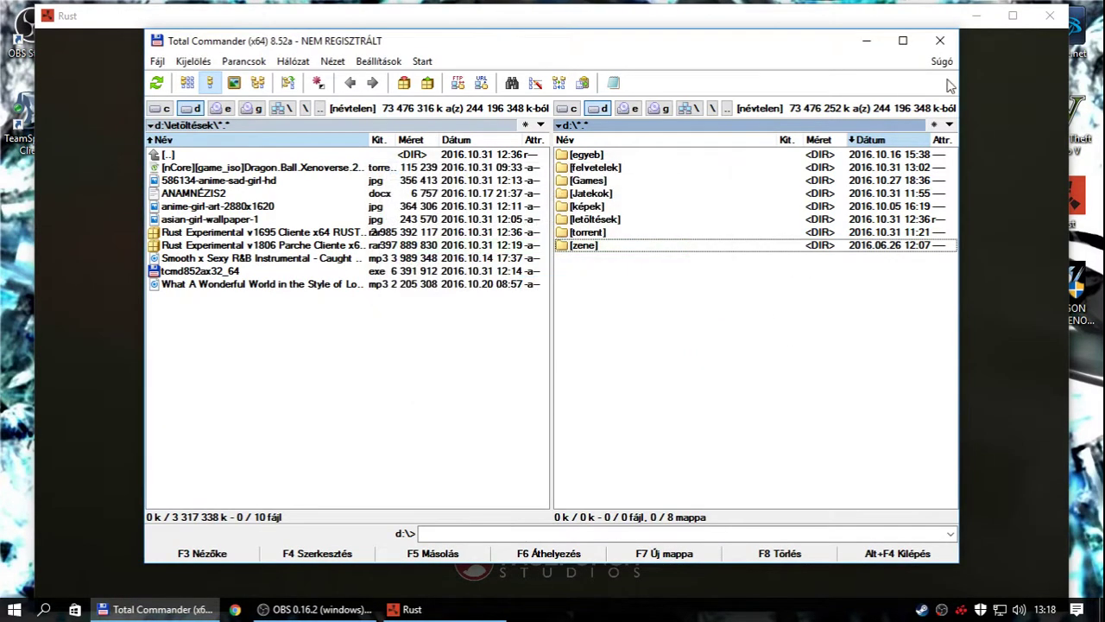
click(939, 39)
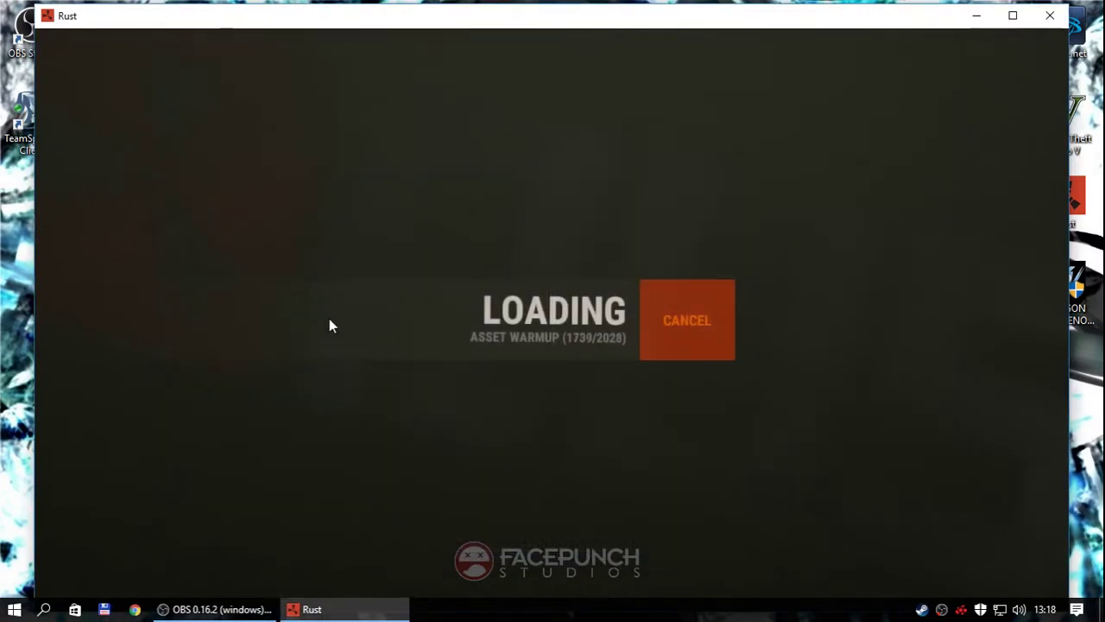